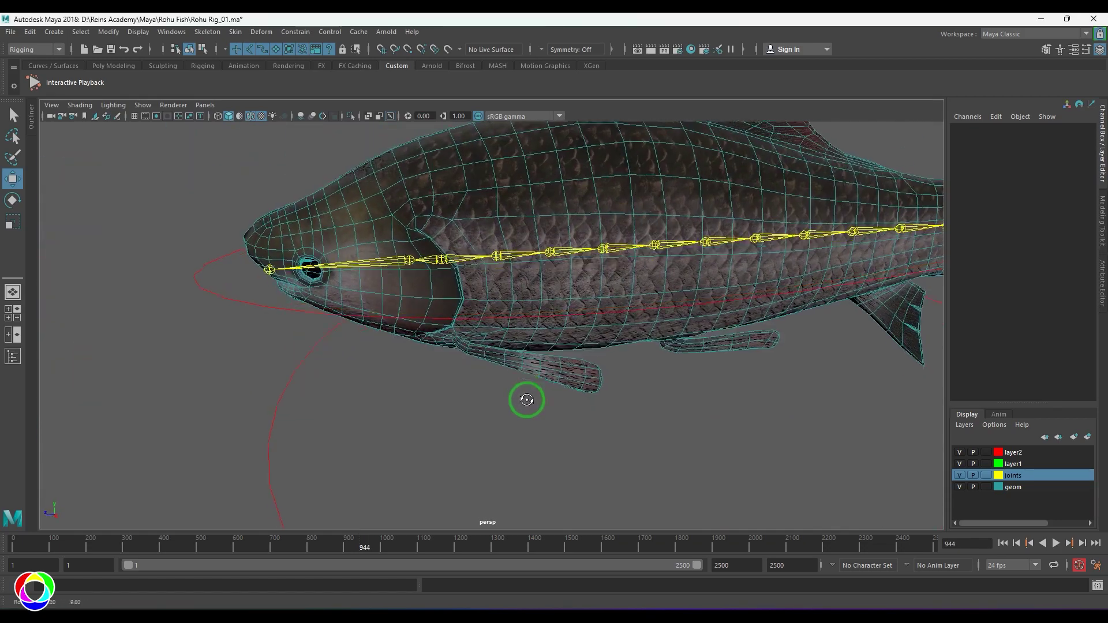
Create a cluster on the vertices at the tip of the body mesh's pectoral fin, with the model displayed shaded without textures.
{"action": "left_click", "coordinate": [545, 330]}
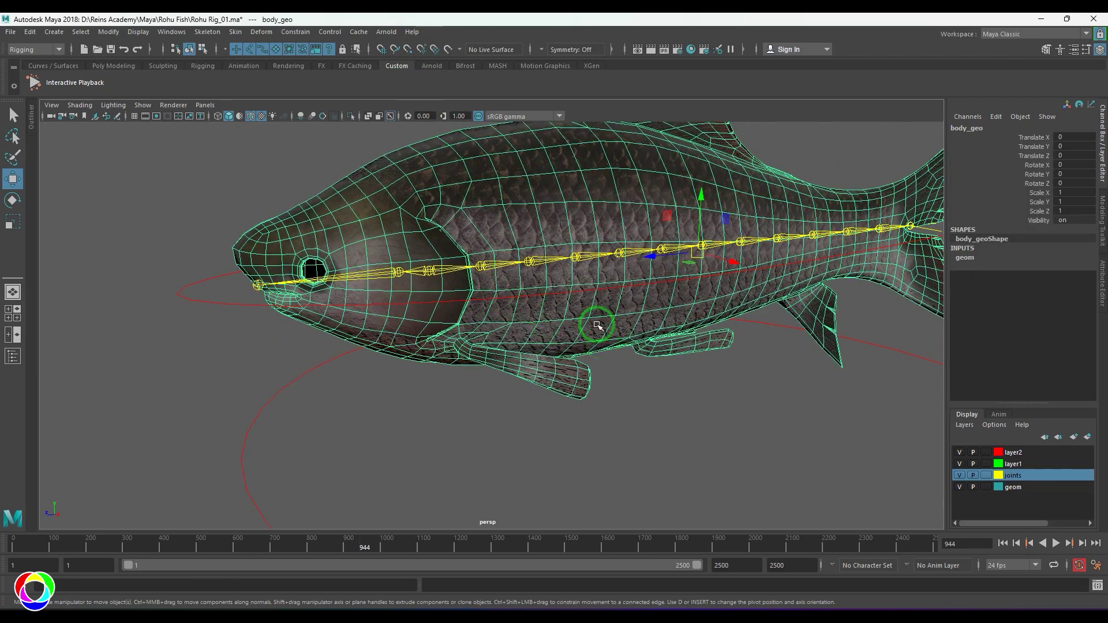
{"action": "scroll", "coordinate": [580, 361], "scroll_direction": "up", "scroll_amount": 10}
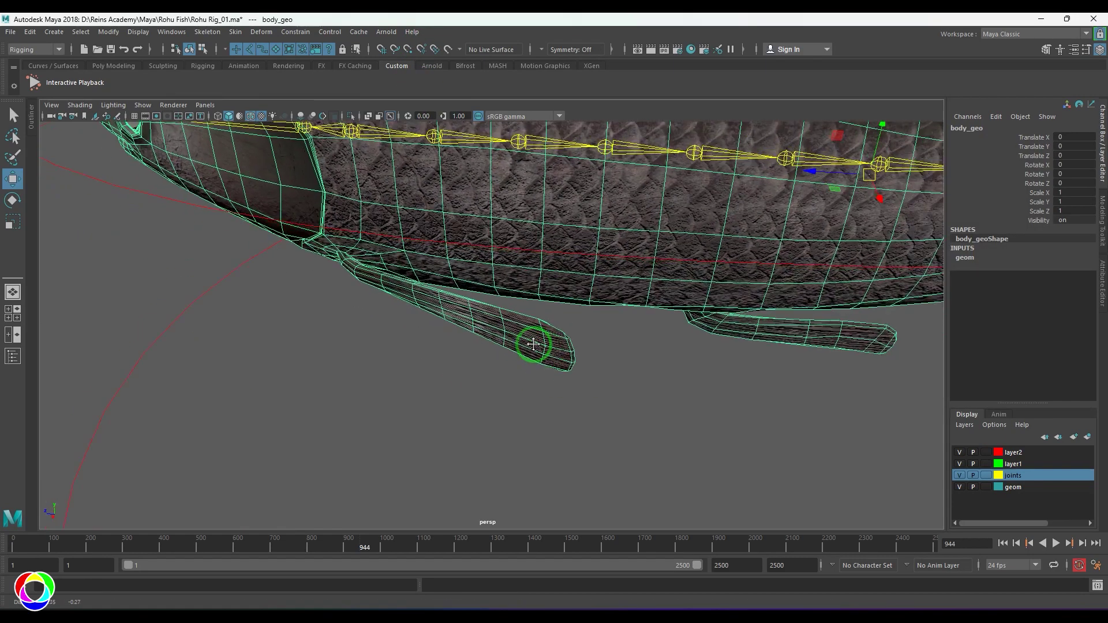
{"action": "left_click_drag", "start_coordinate": [541, 357], "coordinate": [531, 381], "text": "alt"}
{"action": "right_click_drag", "start_coordinate": [531, 381], "coordinate": [505, 365]}
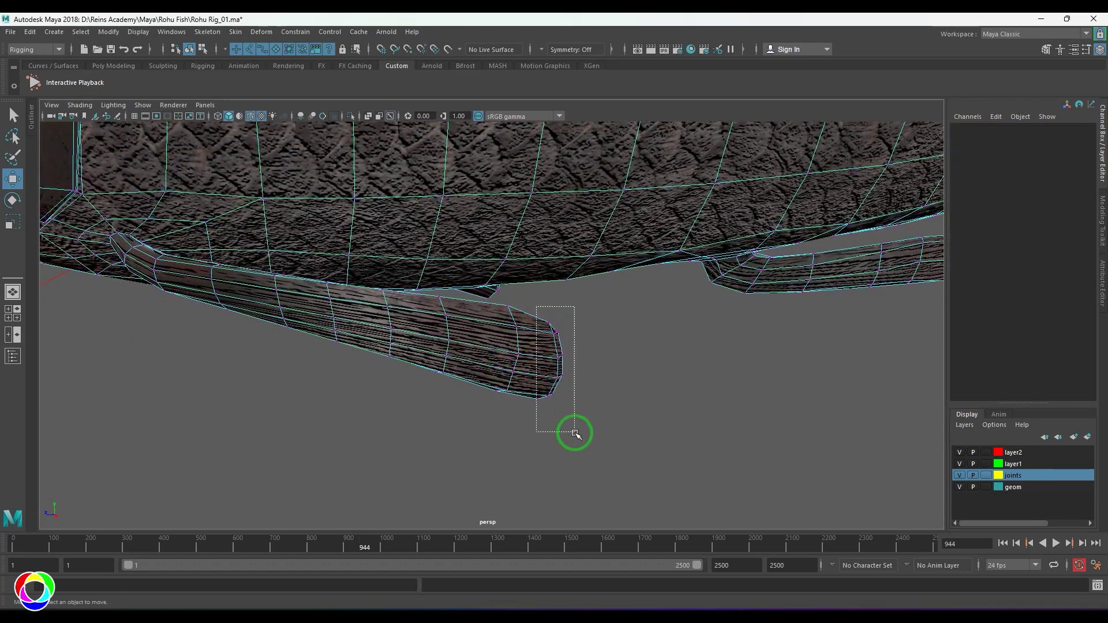
{"action": "left_click_drag", "start_coordinate": [575, 433], "coordinate": [575, 431]}
{"action": "key", "text": "4"}
{"action": "key", "text": "5"}
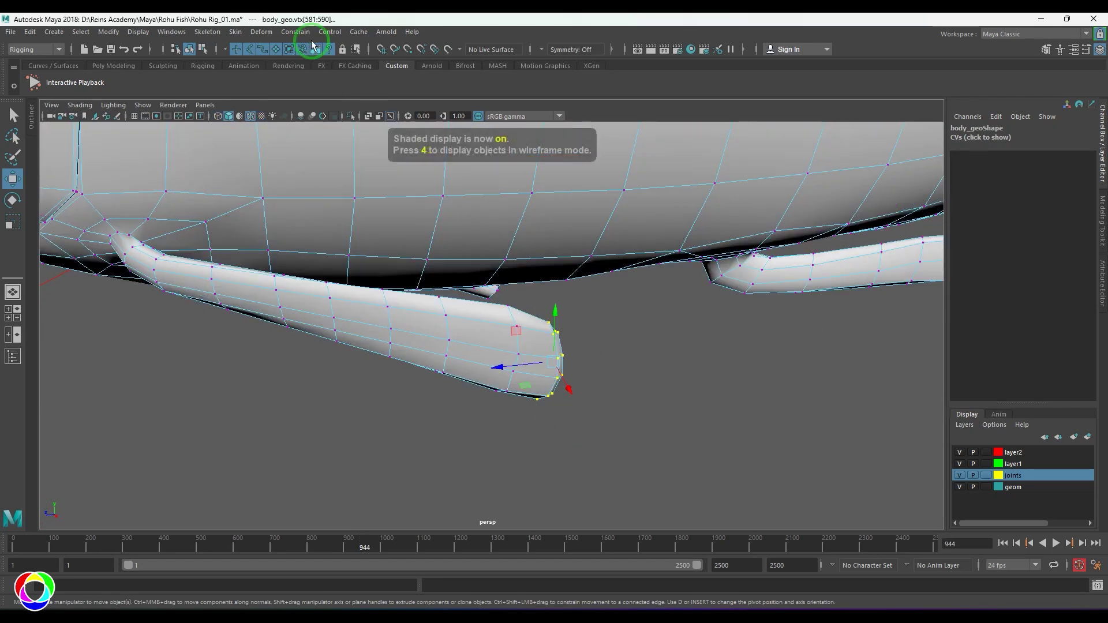
{"action": "left_click", "coordinate": [261, 32]}
{"action": "left_click", "coordinate": [279, 73]}
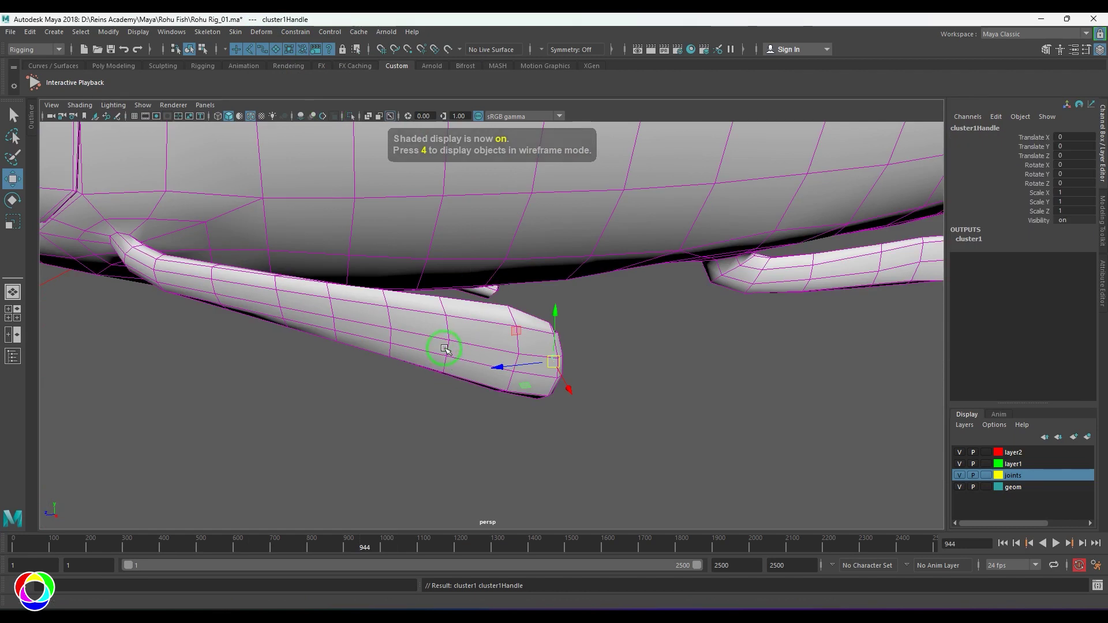
Create two more clusters on successive vertex rings along the middle of the pectoral fin.
{"action": "mouse_move", "coordinate": [445, 341]}
{"action": "left_mouse_down", "text": "alt"}
{"action": "mouse_move", "coordinate": [487, 371]}
{"action": "mouse_move", "coordinate": [439, 336]}
{"action": "left_mouse_up", "text": "alt"}
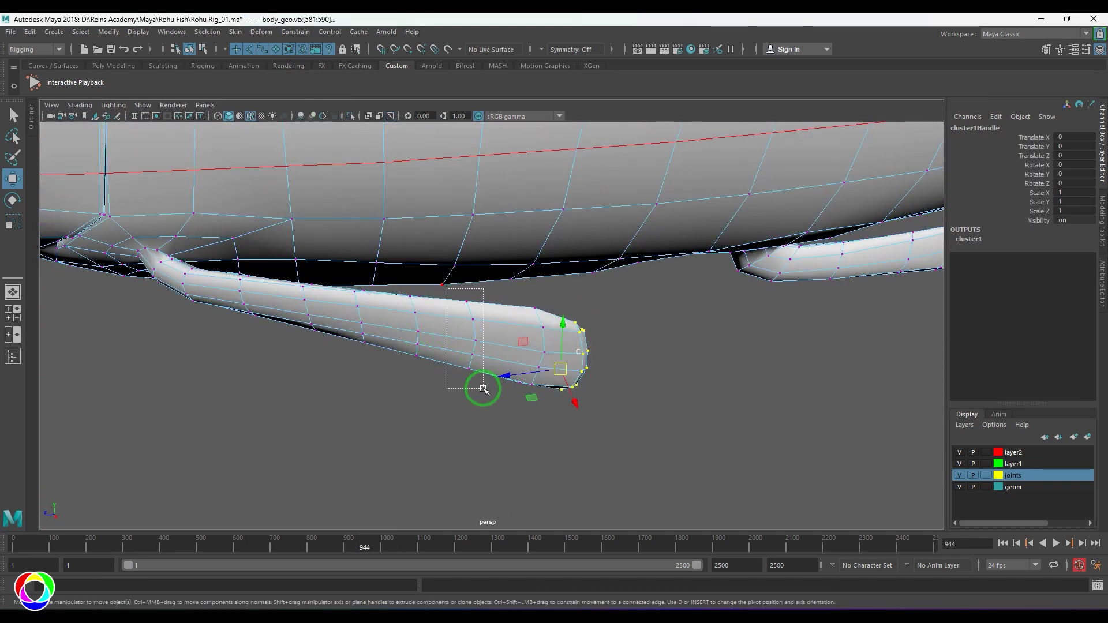
{"action": "left_click_drag", "start_coordinate": [483, 390], "coordinate": [484, 390]}
{"action": "left_click", "coordinate": [261, 32]}
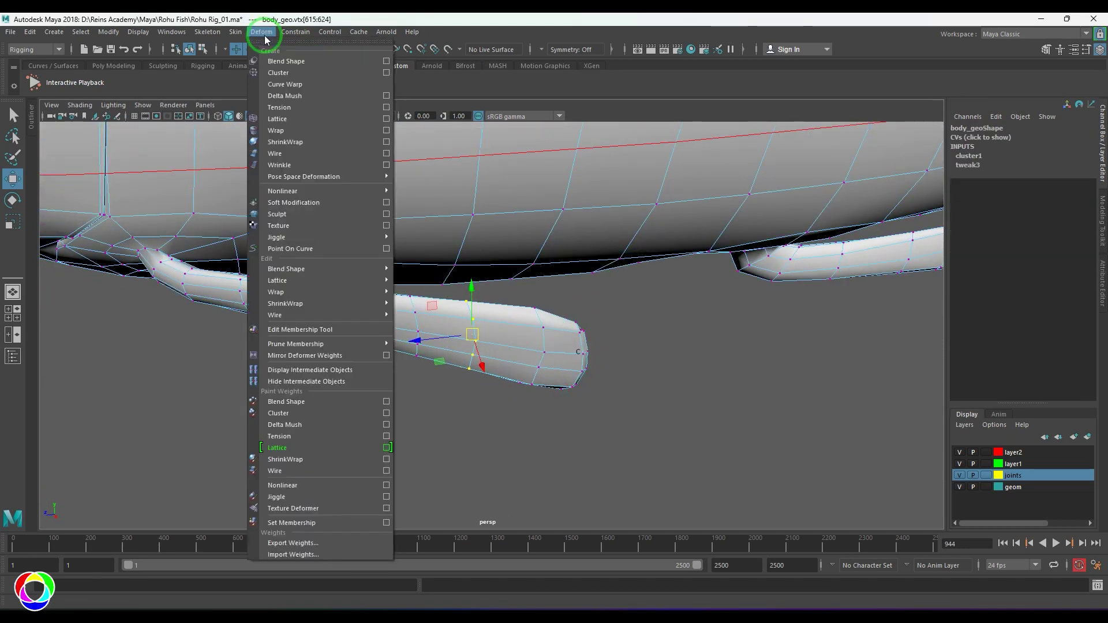
{"action": "left_click", "coordinate": [278, 73]}
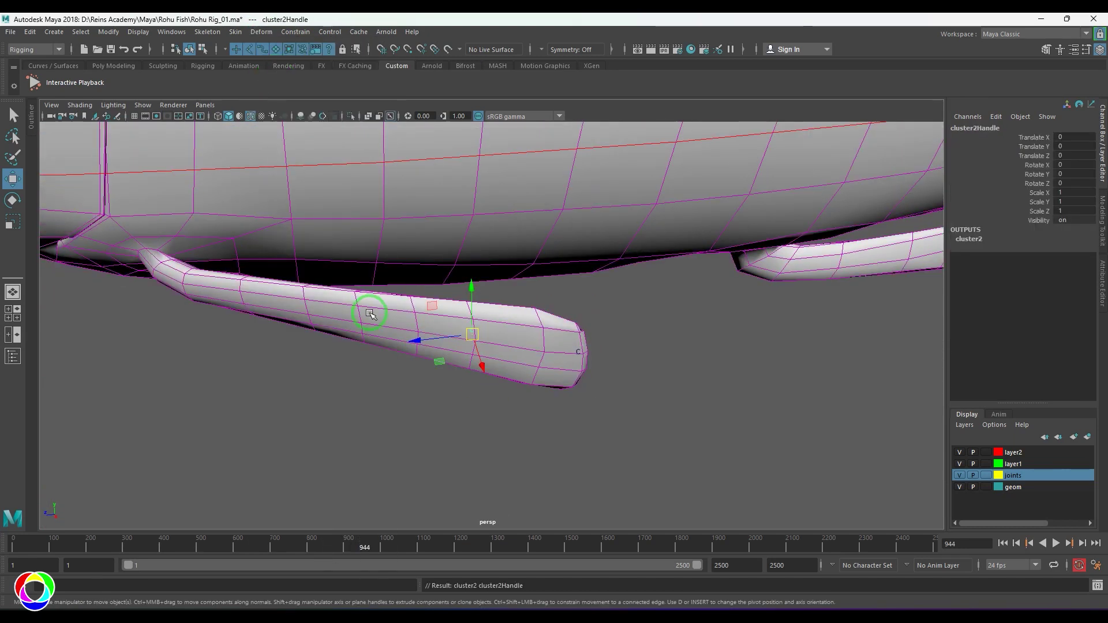
{"action": "left_click_drag", "start_coordinate": [346, 289], "coordinate": [376, 341]}
{"action": "left_click", "coordinate": [261, 32]}
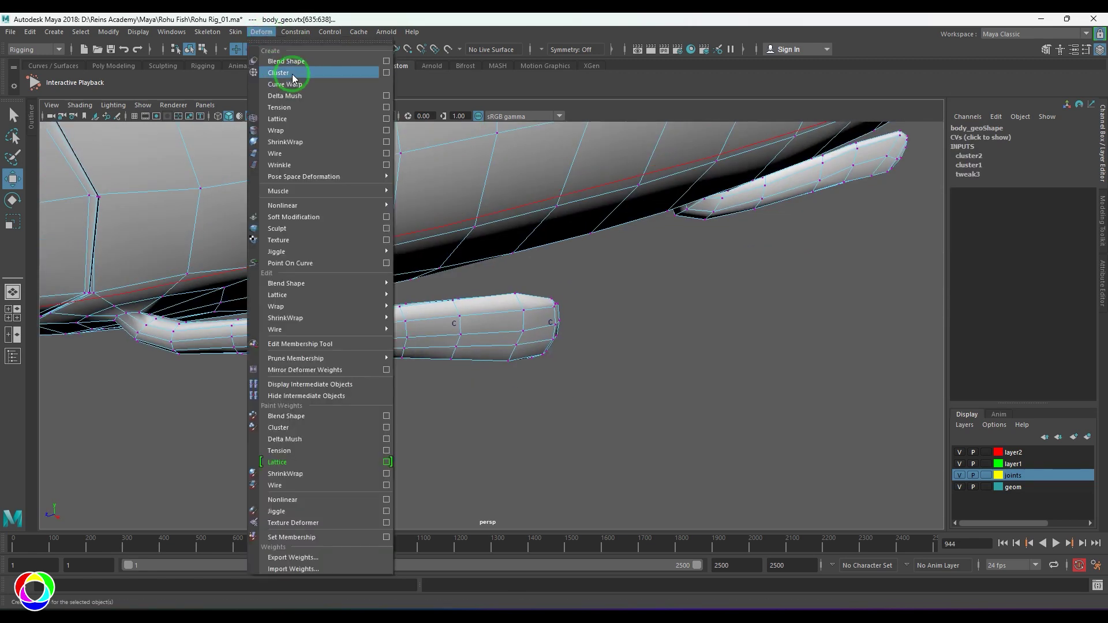
{"action": "left_click", "coordinate": [293, 75]}
Create a cluster on the vertex ring near the base of the pectoral fin.
{"action": "left_click_drag", "start_coordinate": [225, 341], "coordinate": [248, 346], "text": "alt"}
{"action": "left_click", "coordinate": [248, 347]}
{"action": "right_click_drag", "start_coordinate": [249, 346], "coordinate": [250, 317]}
{"action": "double_click", "coordinate": [273, 349]}
{"action": "left_click", "coordinate": [261, 32]}
{"action": "left_click", "coordinate": [287, 74]}
Create a cluster on the vertex ring at the root where the pectoral fin meets the body.
{"action": "left_click_drag", "start_coordinate": [288, 271], "coordinate": [382, 282], "text": "alt"}
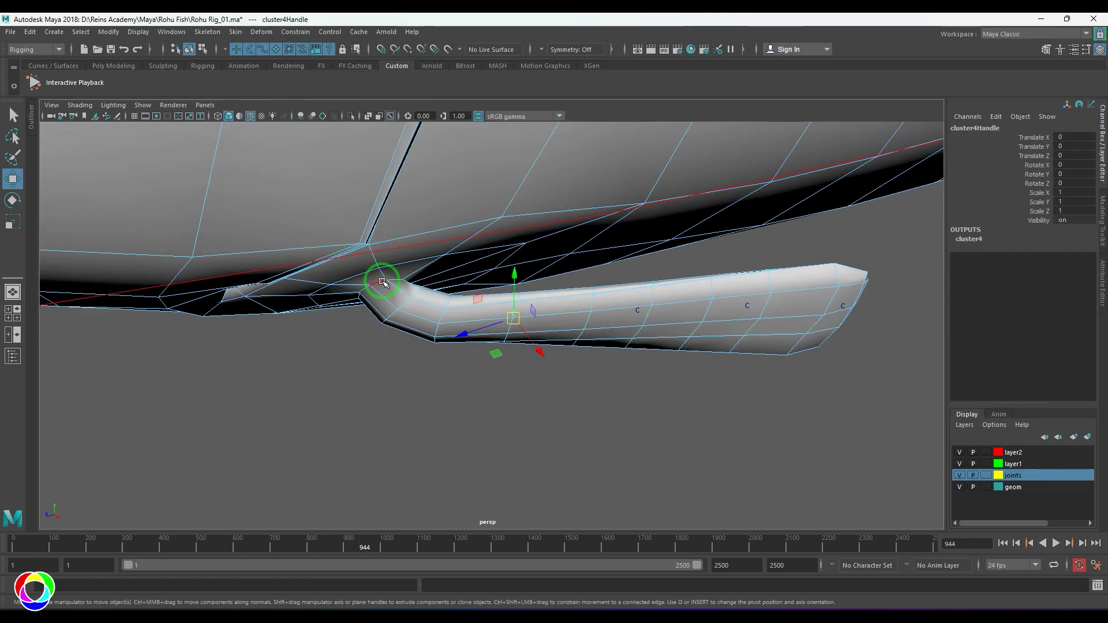
{"action": "double_click", "coordinate": [382, 281]}
{"action": "right_click_drag", "start_coordinate": [317, 341], "coordinate": [216, 351], "text": "ctrl"}
{"action": "left_click", "coordinate": [262, 31]}
{"action": "left_click", "coordinate": [286, 73]}
{"action": "left_click_drag", "start_coordinate": [366, 178], "coordinate": [488, 307], "text": "alt"}
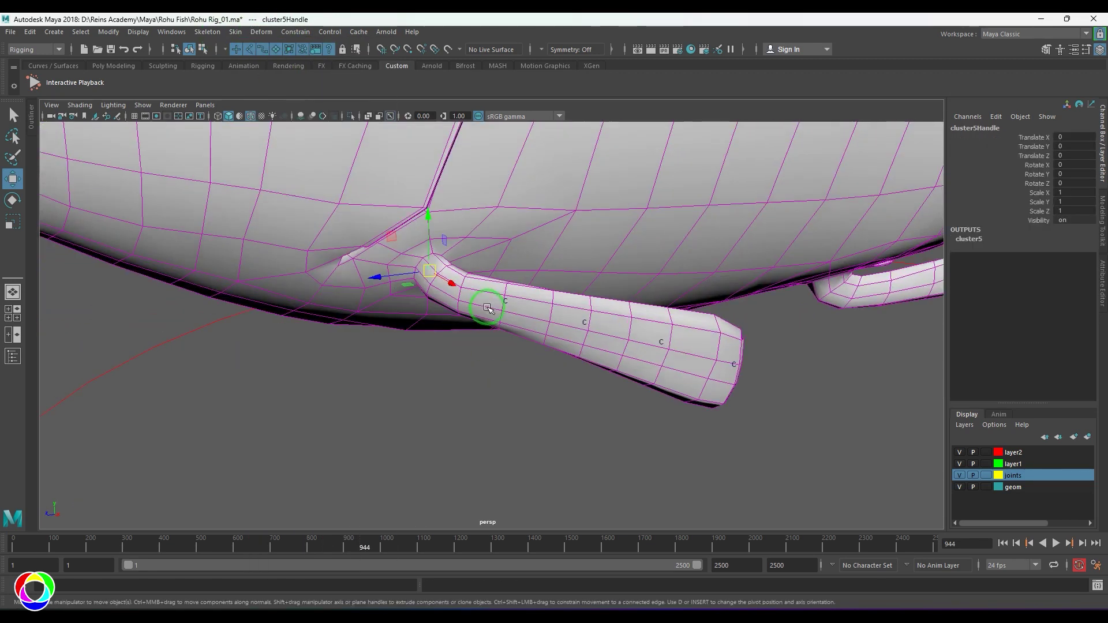
Hide the geom layer and start the Create Joints tool with its settings reset to default.
{"action": "left_click", "coordinate": [961, 488]}
{"action": "left_click", "coordinate": [636, 452]}
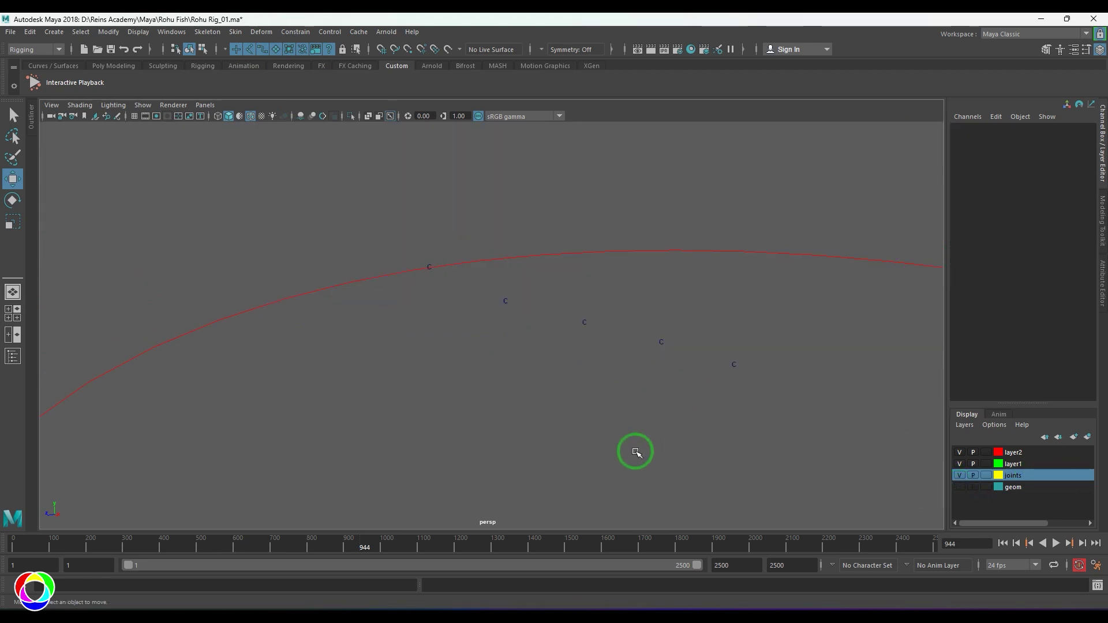
{"action": "left_click_drag", "start_coordinate": [635, 452], "coordinate": [543, 390], "text": "alt"}
{"action": "left_click", "coordinate": [208, 32]}
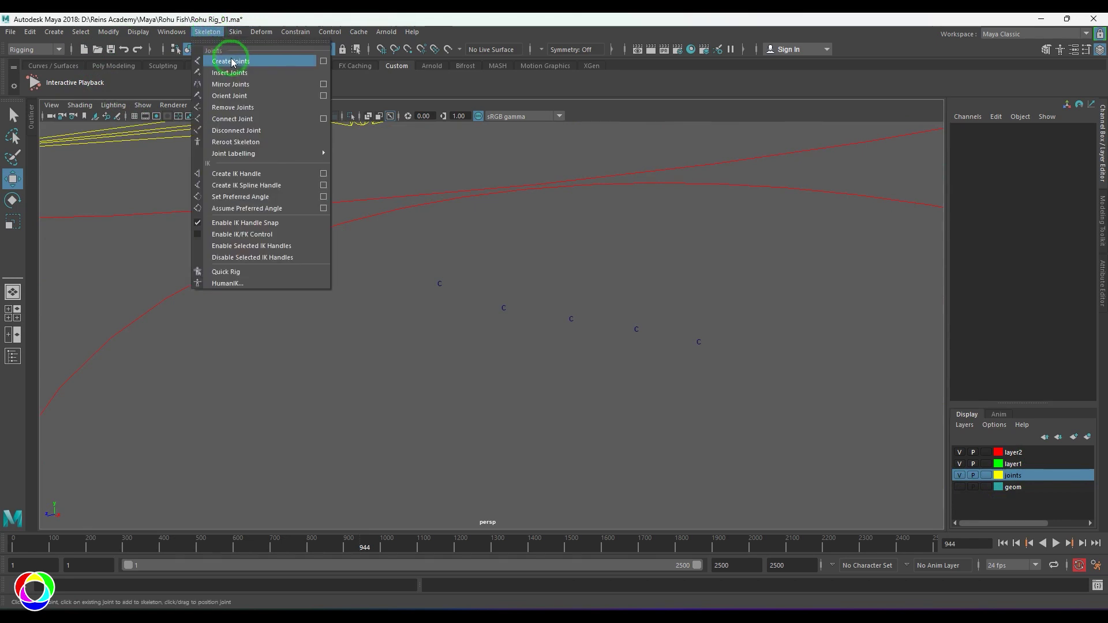
{"action": "left_click", "coordinate": [324, 61]}
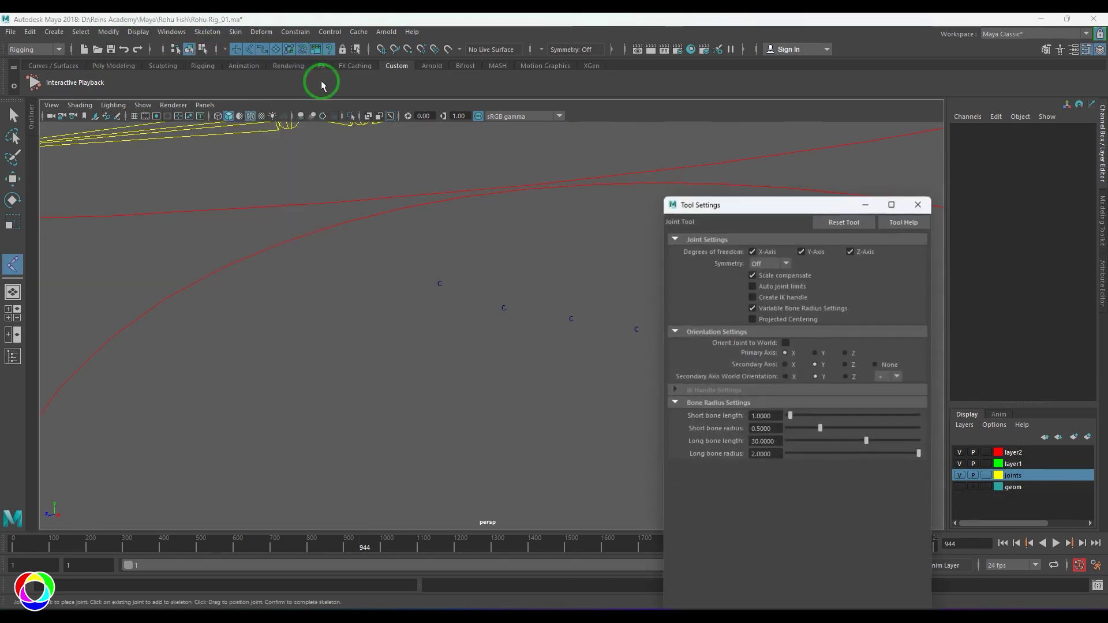
{"action": "left_click", "coordinate": [834, 222]}
{"action": "left_click", "coordinate": [914, 203]}
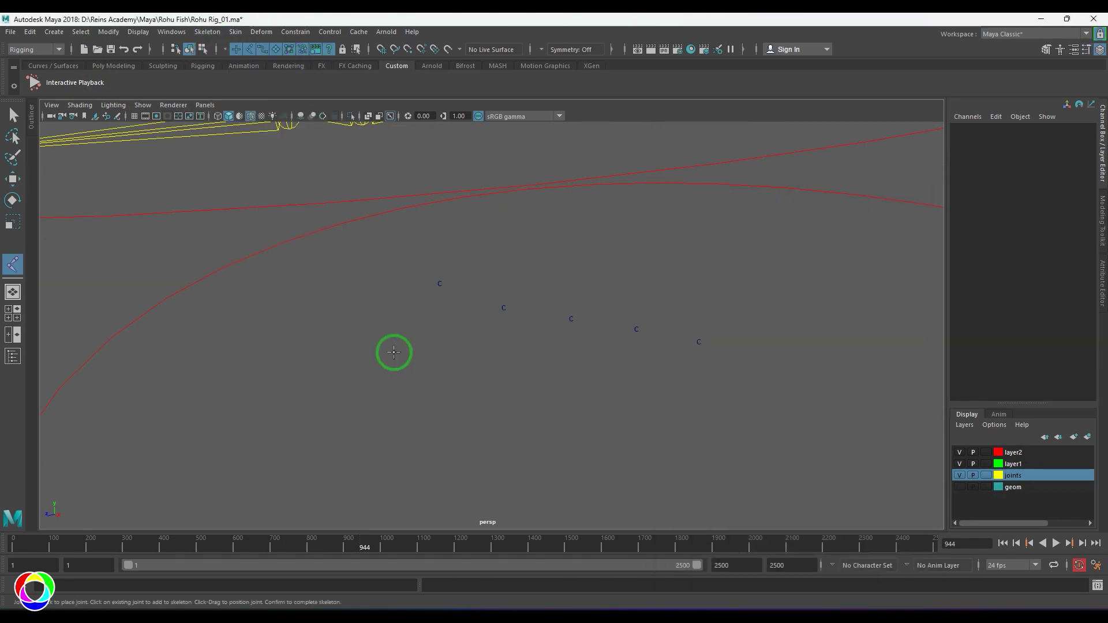
Draw a five-joint chain snapped to the cluster handles, from the fin's root to its tip.
{"action": "left_click", "coordinate": [440, 283]}
{"action": "left_click", "coordinate": [504, 308]}
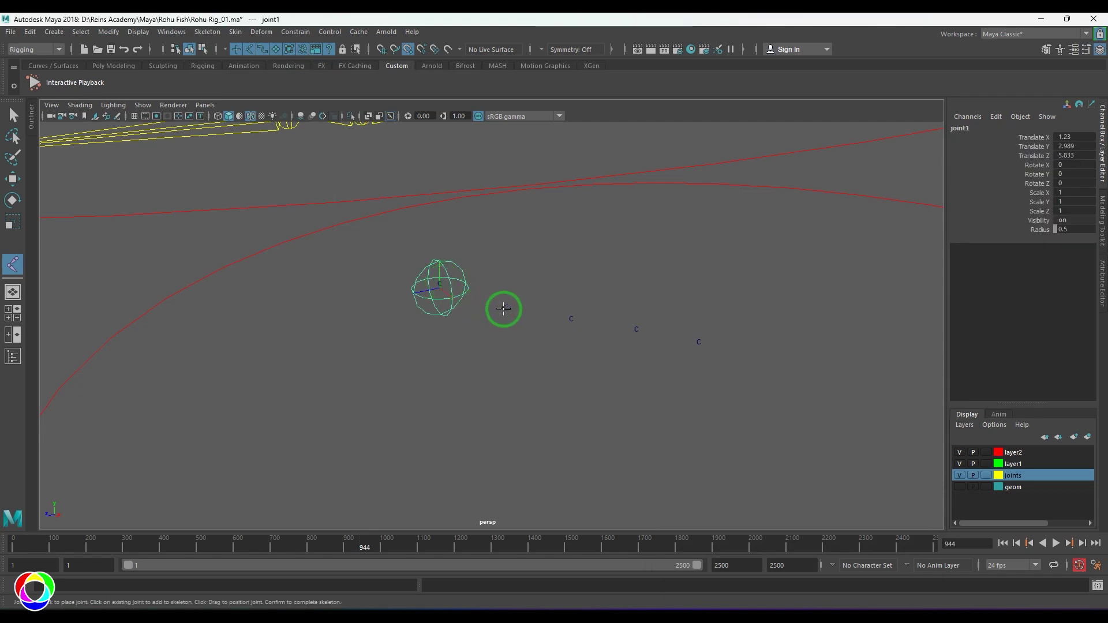
{"action": "left_click", "coordinate": [574, 321]}
{"action": "left_click", "coordinate": [636, 329]}
{"action": "left_click", "coordinate": [699, 342]}
{"action": "key", "text": "Return"}
{"action": "key", "text": "w"}
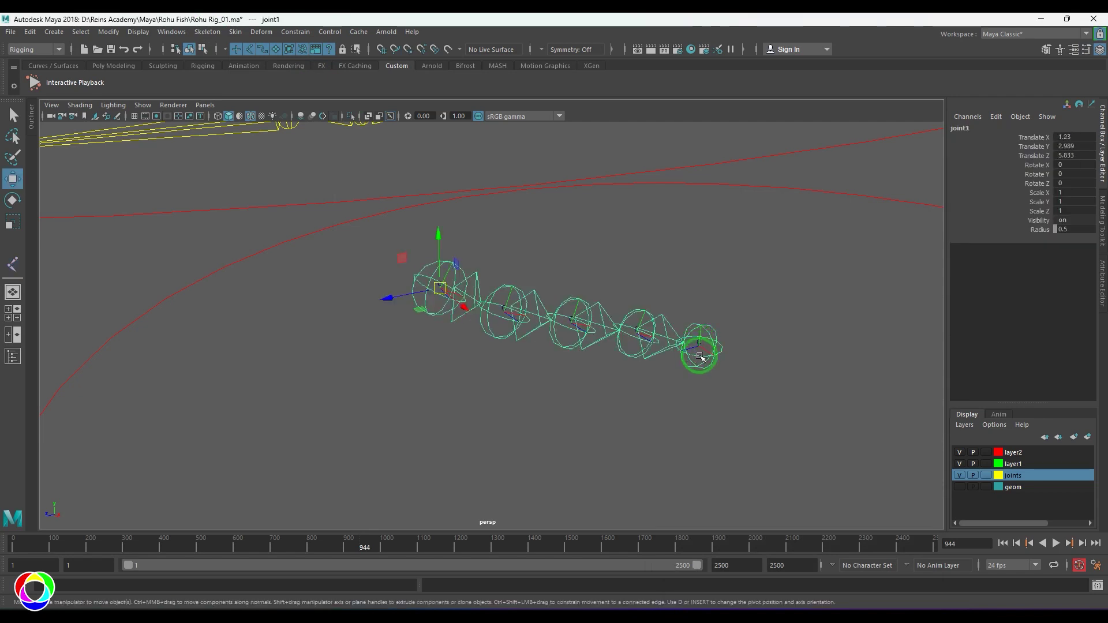
Delete the five handles from cluster1Handle to cluster5Handle.
{"action": "left_click_drag", "start_coordinate": [700, 356], "coordinate": [378, 218], "text": "alt"}
{"action": "left_click", "coordinate": [31, 119]}
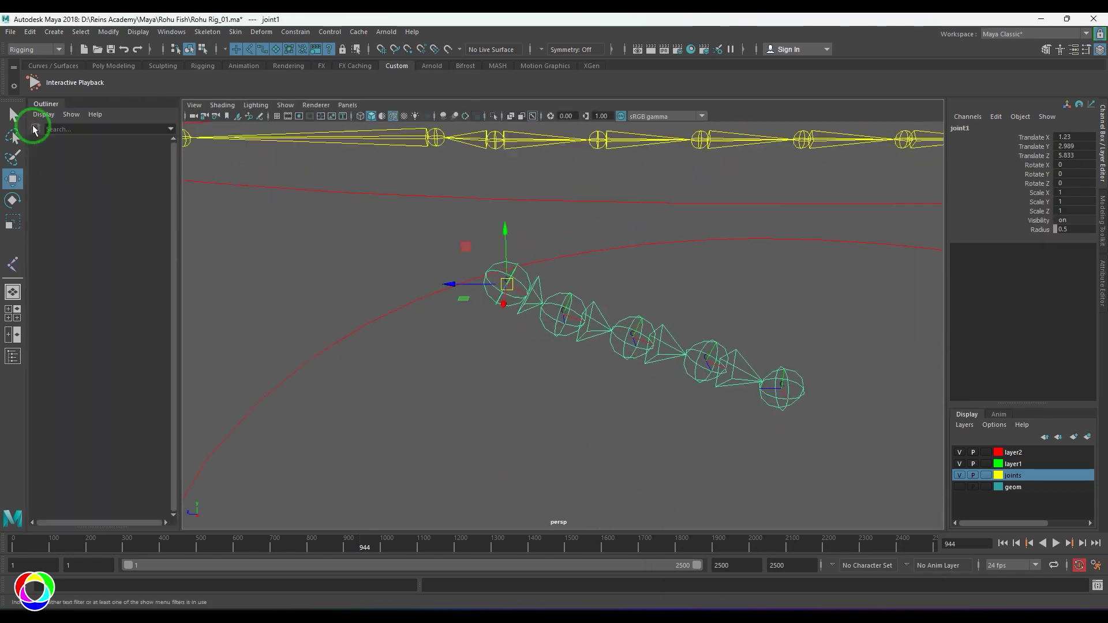
{"action": "left_click", "coordinate": [83, 291]}
{"action": "left_click", "coordinate": [91, 339], "text": "shift"}
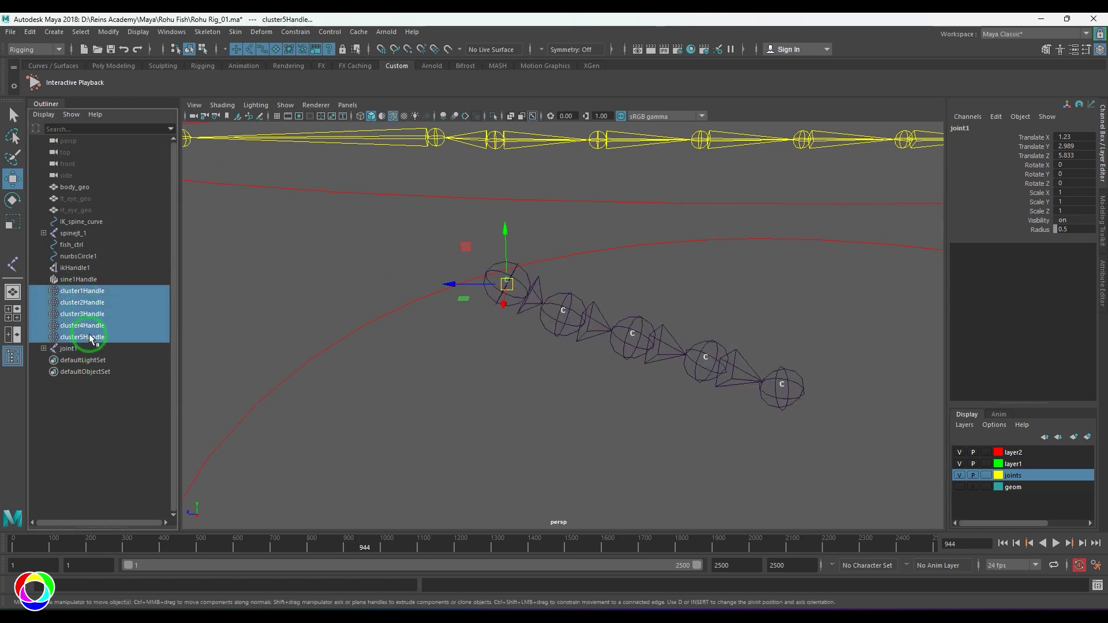
{"action": "key", "text": "Delete"}
Select the whole hierarchy of the new fin joint chain and set its joint radius to 0.1.
{"action": "left_click", "coordinate": [507, 306]}
{"action": "right_click", "coordinate": [734, 295]}
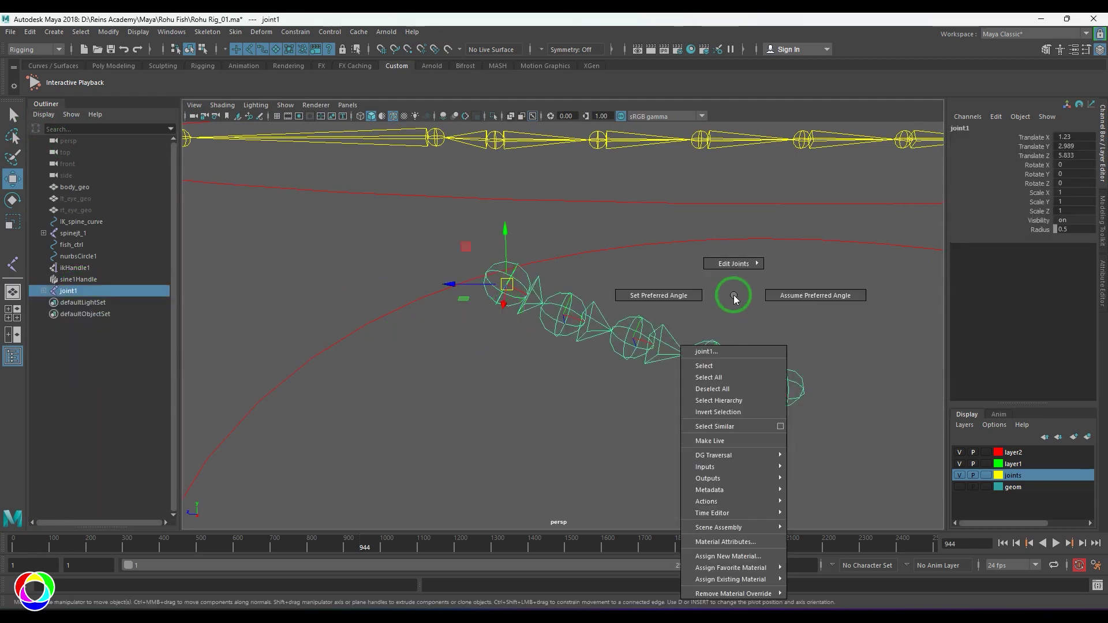
{"action": "right_click_drag", "start_coordinate": [733, 296], "coordinate": [718, 401]}
{"action": "left_click", "coordinate": [1079, 230]}
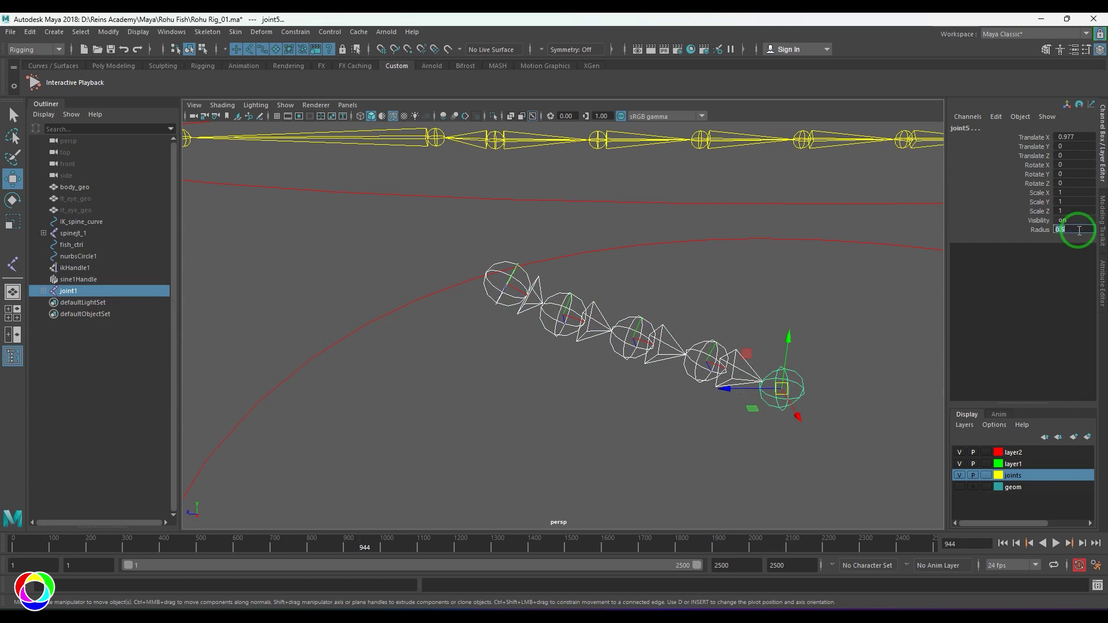
{"action": "type", "text": "0.1"}
{"action": "key", "text": "Return"}
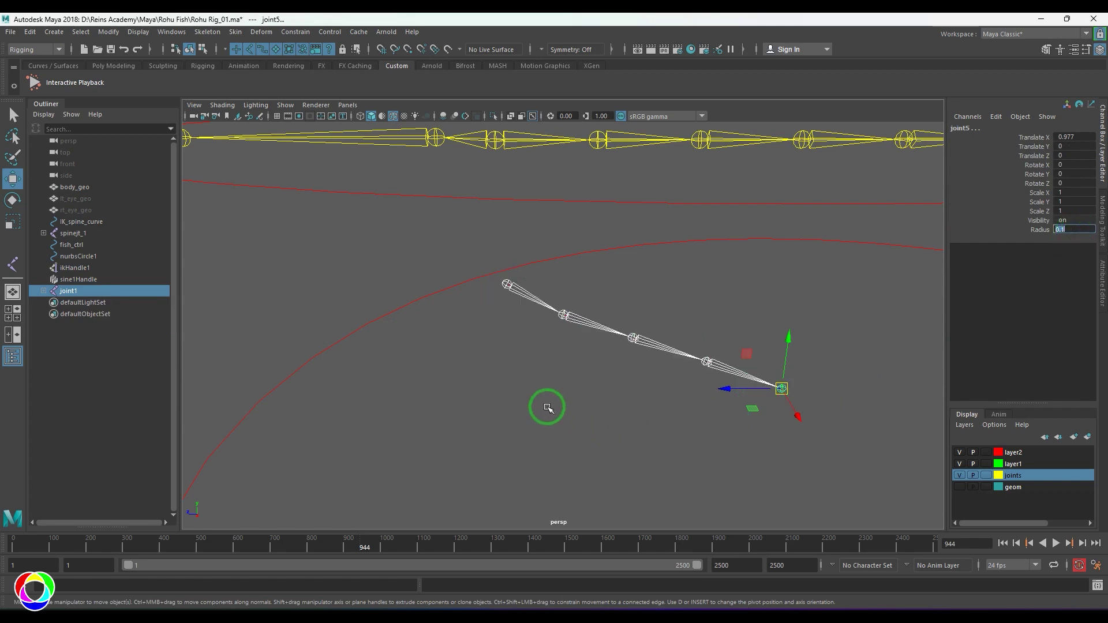
Rename the root joint of the fin chain as pectoral_fin_jt_1.
{"action": "left_click", "coordinate": [547, 407]}
{"action": "left_click_drag", "start_coordinate": [531, 382], "coordinate": [569, 386], "text": "alt"}
{"action": "scroll", "coordinate": [568, 386], "scroll_direction": "up", "scroll_amount": 2}
{"action": "left_click", "coordinate": [544, 299]}
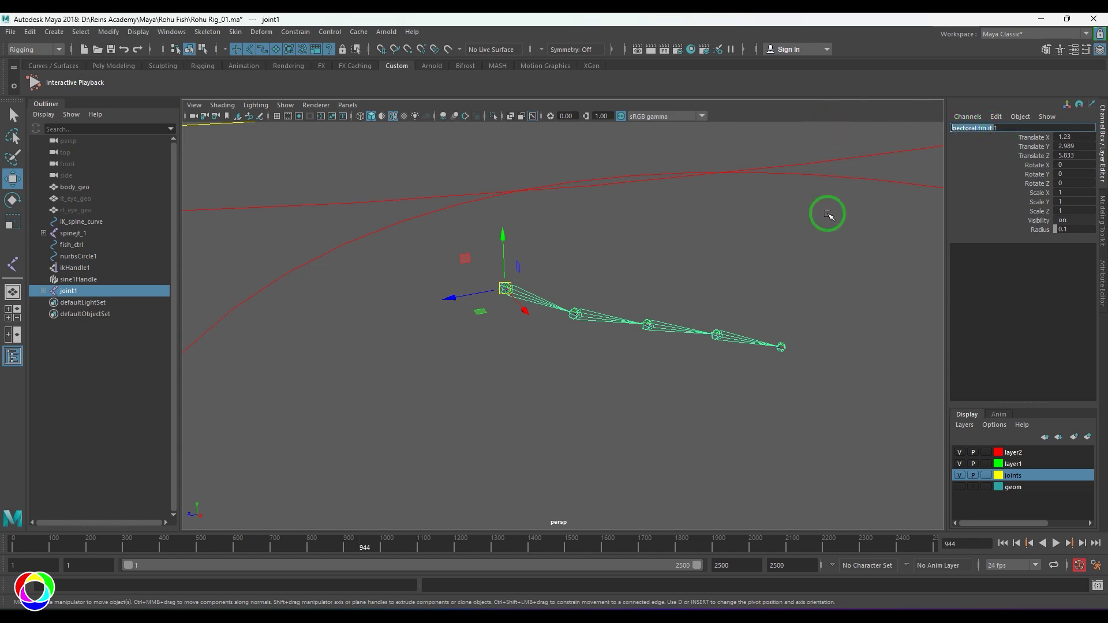
{"action": "left_click", "coordinate": [623, 291]}
Rename the second and third fin joints as pectoral_fin_jt_2 and pectoral_fin_jt_3.
{"action": "left_click", "coordinate": [613, 319]}
{"action": "left_click", "coordinate": [963, 129]}
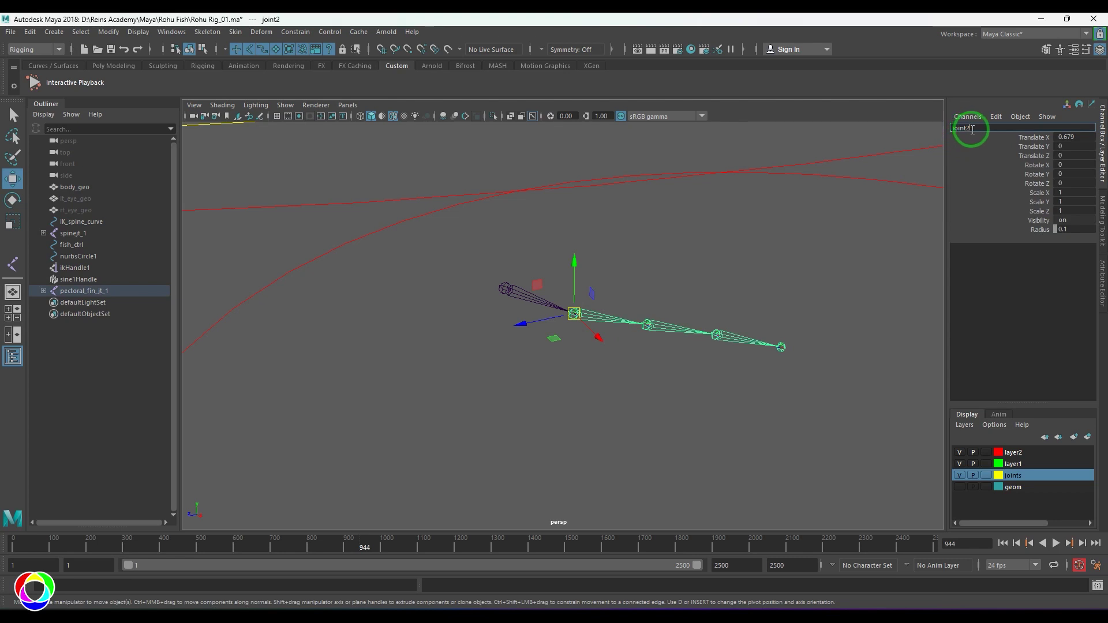
{"action": "type", "text": "pectoral_fin_jt_2"}
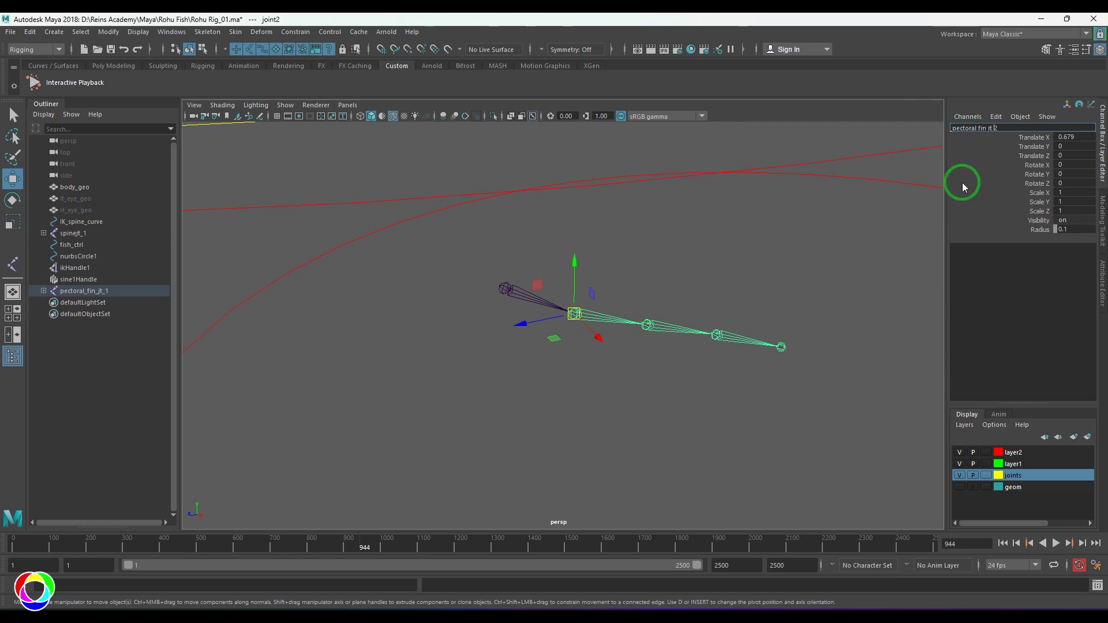
{"action": "key", "text": "Return"}
{"action": "left_click", "coordinate": [681, 329]}
{"action": "double_click", "coordinate": [963, 128]}
{"action": "left_click_drag", "start_coordinate": [966, 128], "coordinate": [900, 128]}
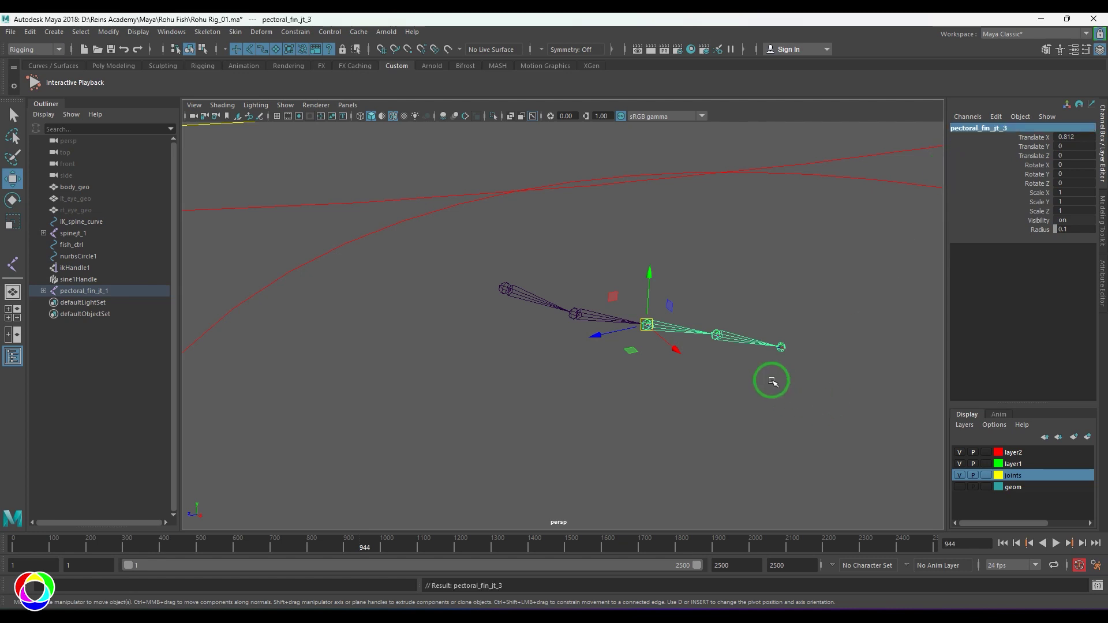
Rename the fourth fin joint, continuing the pectoral_fin_jt_ naming.
{"action": "left_click", "coordinate": [717, 335]}
{"action": "double_click", "coordinate": [976, 128]}
{"action": "type", "text": "pectoral_fin_jt_"}
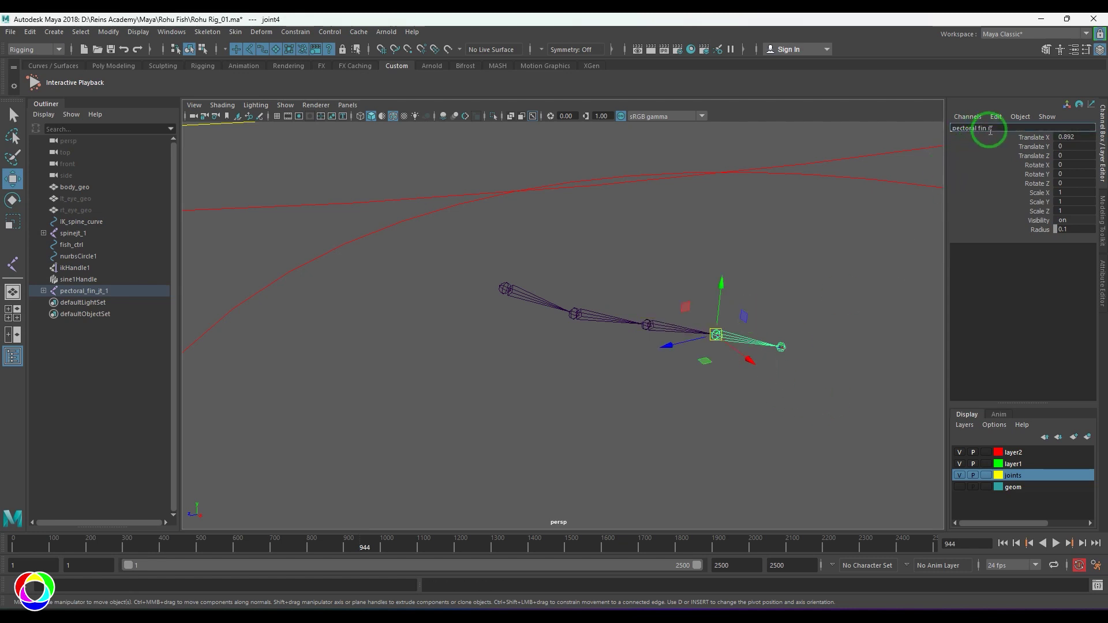
{"action": "key", "text": "Return"}
Rename the last joint of the fin chain as pectoral_fin_jt_end.
{"action": "left_click", "coordinate": [781, 346]}
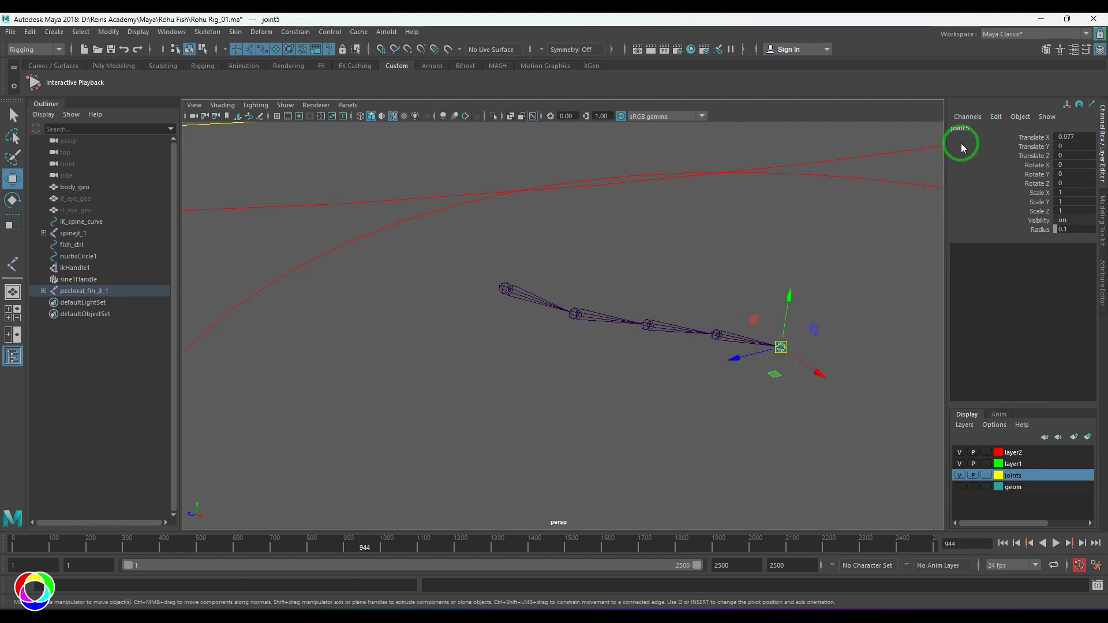
{"action": "double_click", "coordinate": [975, 128]}
{"action": "type", "text": "pectoral_fin_jt_"}
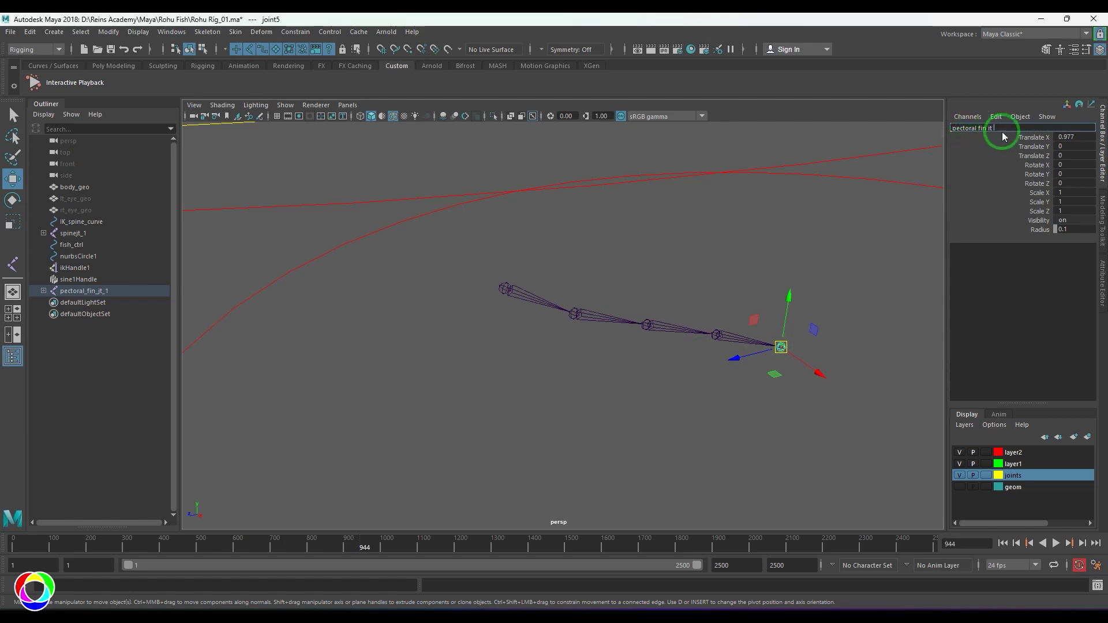
{"action": "type", "text": "end"}
{"action": "key", "text": "Return"}
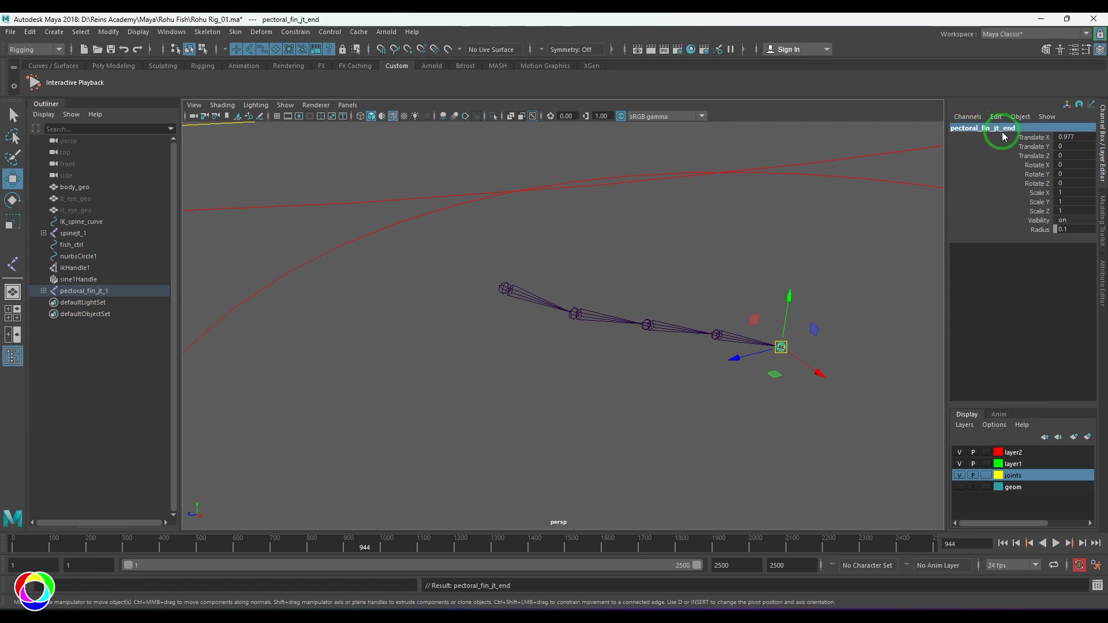
Show the geom layer again so the fish mesh is displayed around the fin joints.
{"action": "scroll", "coordinate": [883, 468], "scroll_direction": "down", "scroll_amount": 2}
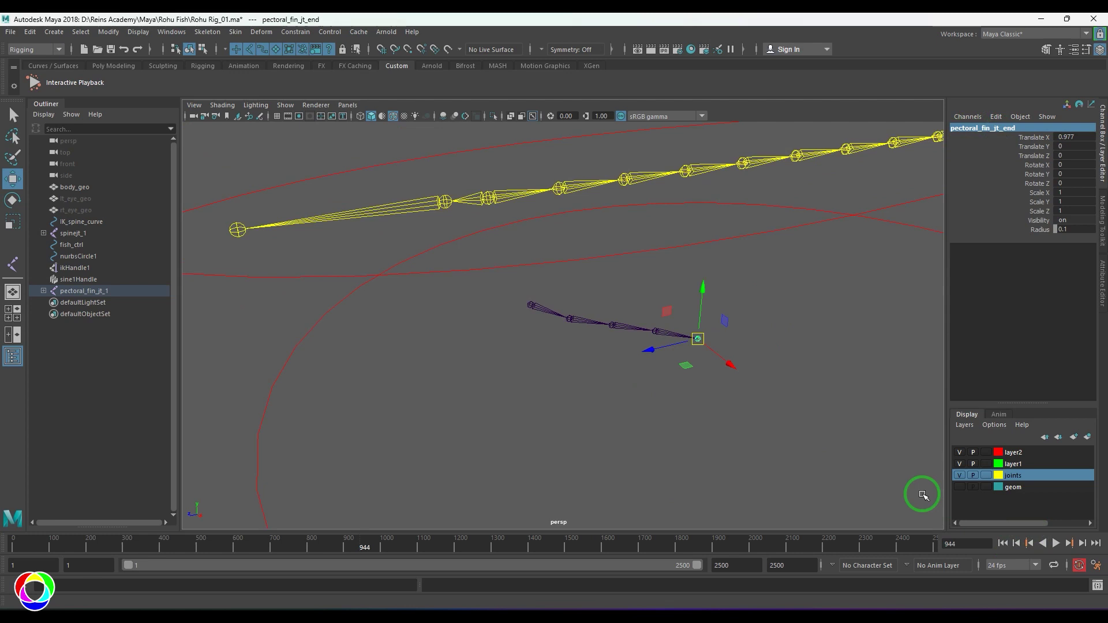
{"action": "left_click", "coordinate": [959, 487]}
{"action": "mouse_move", "coordinate": [544, 353]}
{"action": "left_mouse_down", "text": "alt"}
{"action": "mouse_move", "coordinate": [663, 344]}
{"action": "mouse_move", "coordinate": [431, 364]}
{"action": "mouse_move", "coordinate": [527, 341]}
{"action": "mouse_move", "coordinate": [543, 348]}
{"action": "left_mouse_up", "text": "alt"}
{"action": "scroll", "coordinate": [516, 358], "scroll_direction": "up", "scroll_amount": 5}
Add the prefix lt_ to every joint name in the pectoral fin hierarchy.
{"action": "left_click", "coordinate": [540, 296]}
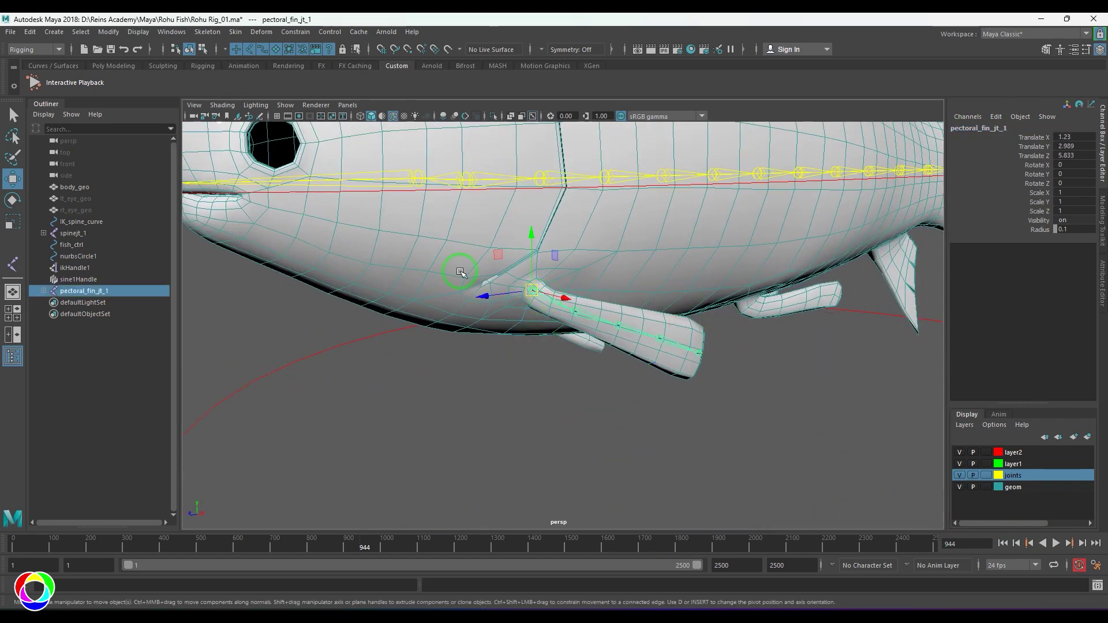
{"action": "left_click", "coordinate": [117, 33]}
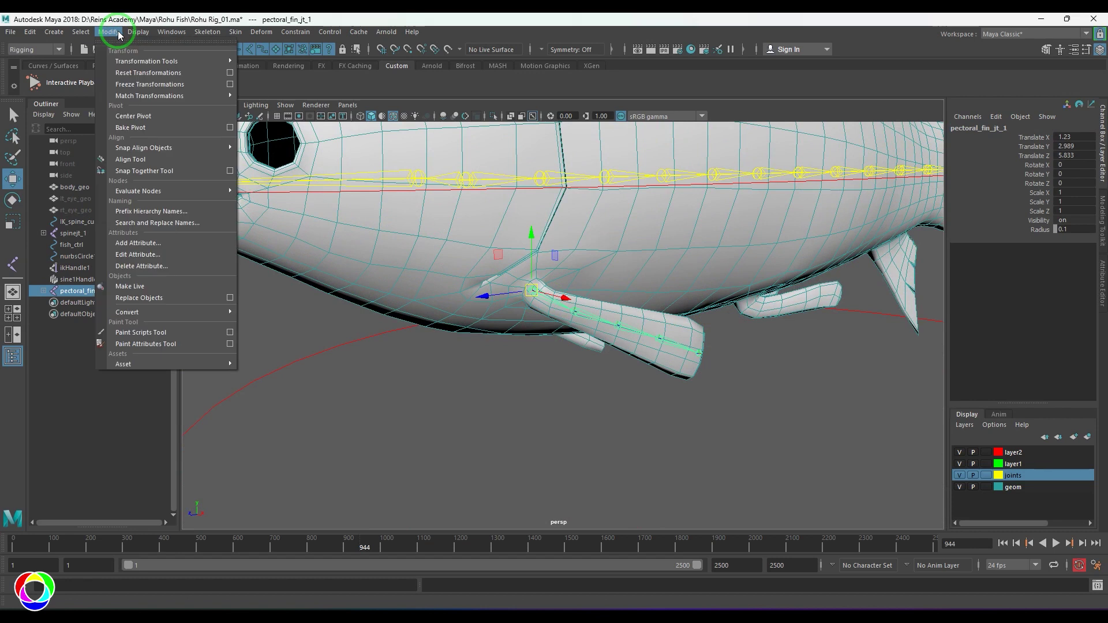
{"action": "left_click", "coordinate": [139, 216]}
{"action": "left_click_drag", "start_coordinate": [543, 283], "coordinate": [631, 403]}
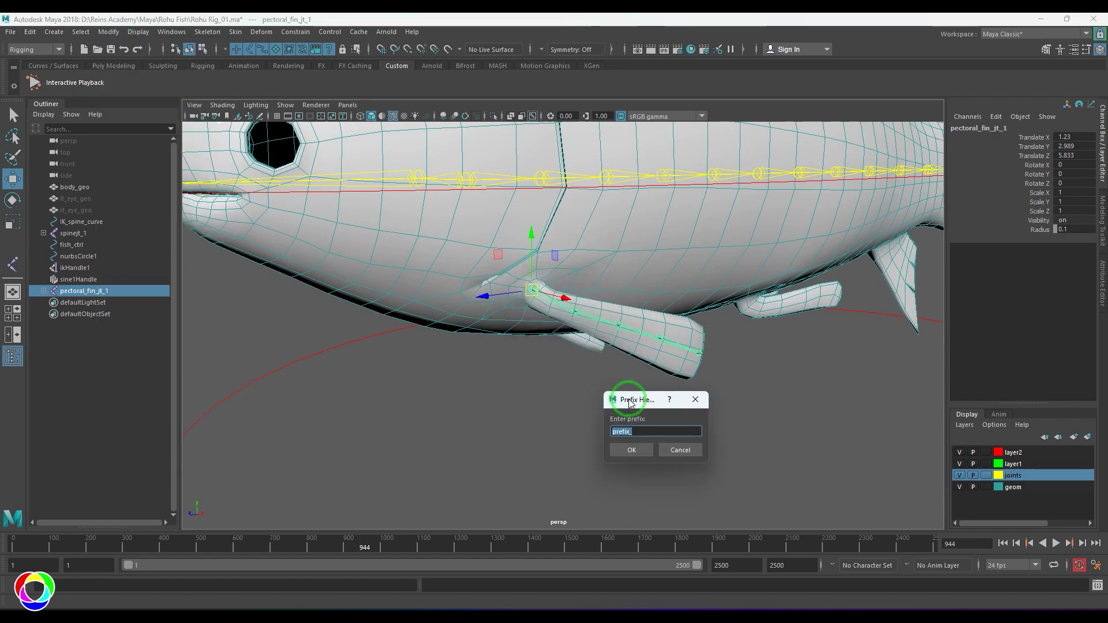
{"action": "type", "text": "lt_"}
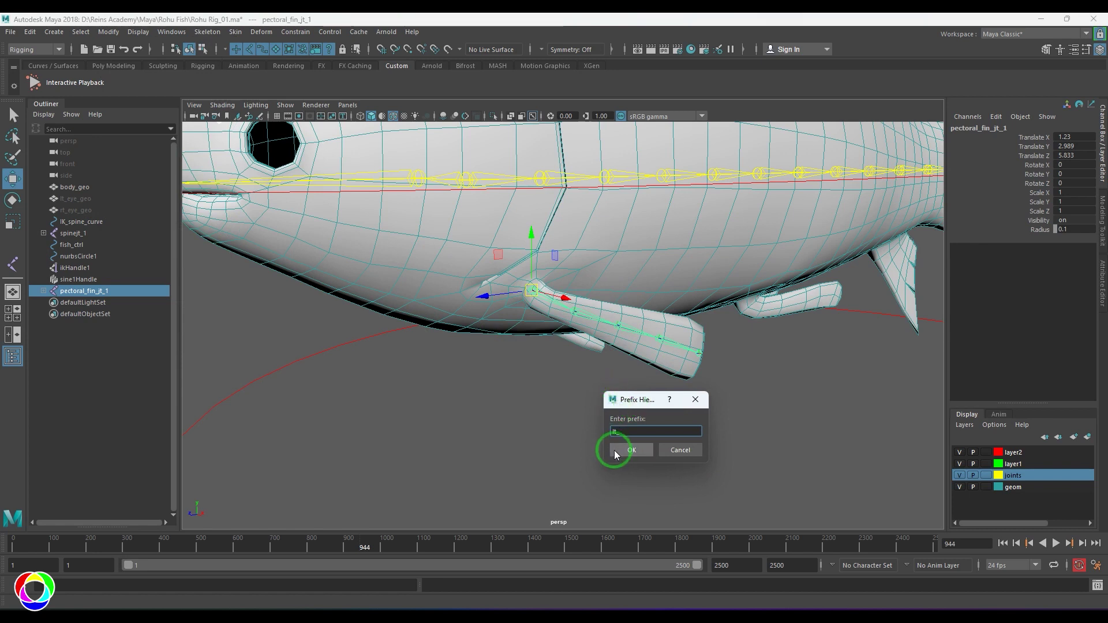
{"action": "left_click", "coordinate": [615, 450]}
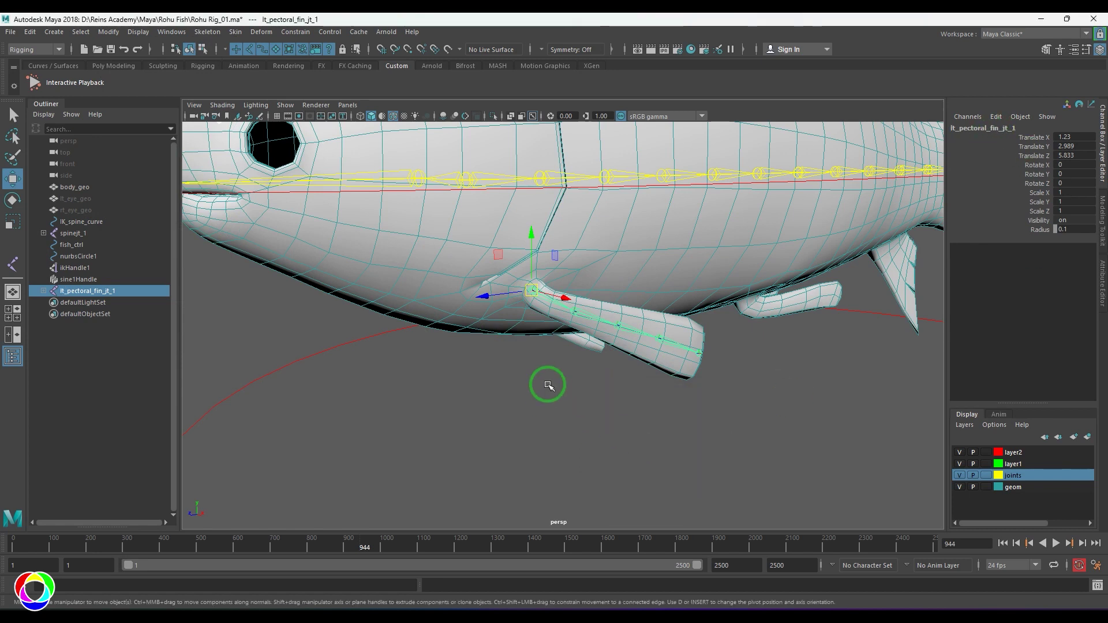
Parent lt_pectoral_fin_jt_1 to the spine root joint spinejt_1.
{"action": "left_click_drag", "start_coordinate": [549, 383], "coordinate": [553, 307], "text": "alt"}
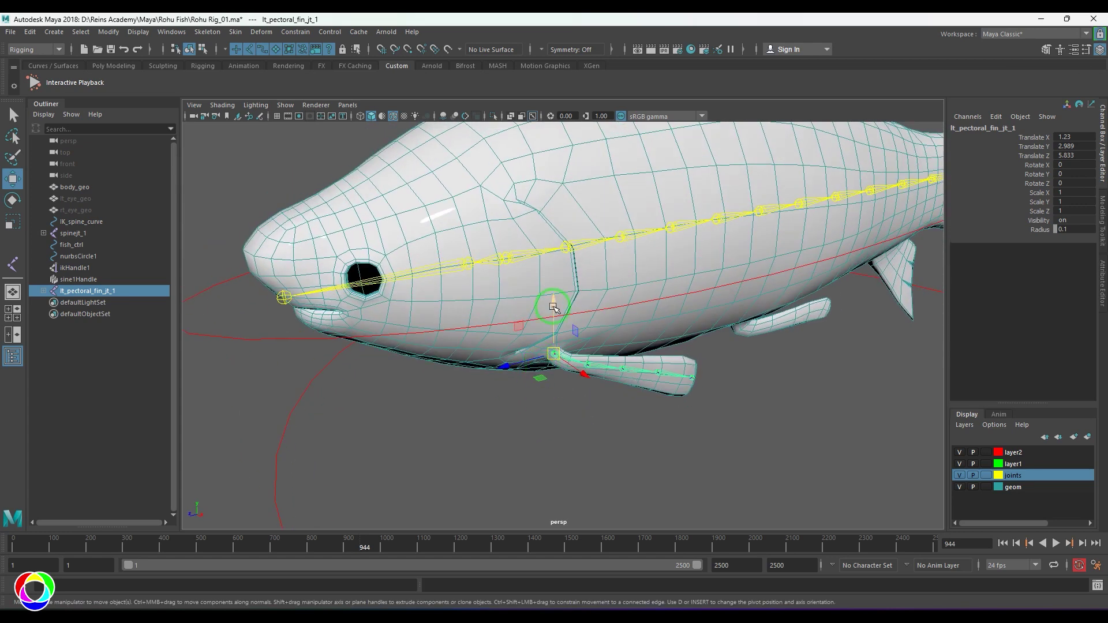
{"action": "left_click", "coordinate": [512, 259], "text": "shift"}
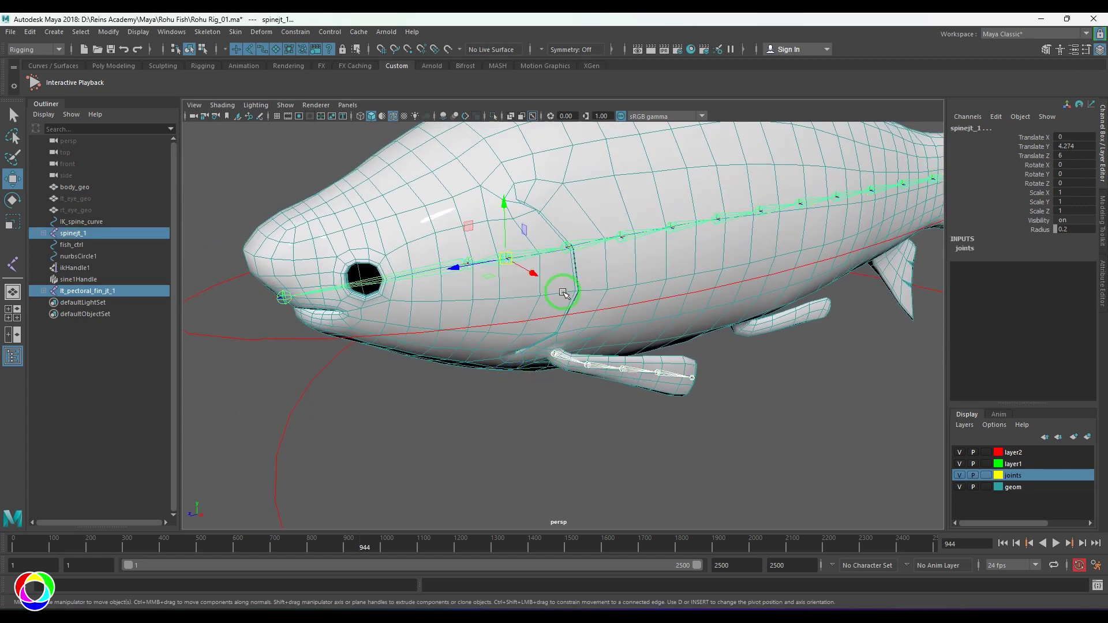
{"action": "key", "text": "p"}
{"action": "left_click", "coordinate": [497, 421]}
Set up joint mirroring for lt_pectoral_fin_jt_1 with default settings, across YZ with Behavior, replacing lt with rt in the names.
{"action": "left_click_drag", "start_coordinate": [497, 420], "coordinate": [500, 344], "text": "alt"}
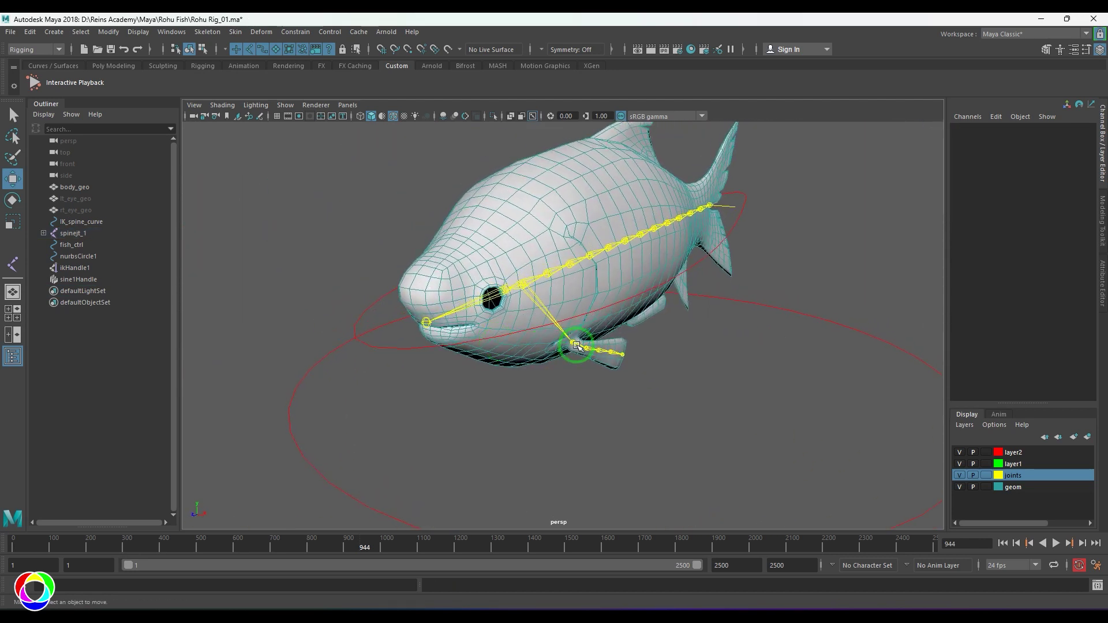
{"action": "left_click", "coordinate": [577, 346]}
{"action": "left_click", "coordinate": [207, 32]}
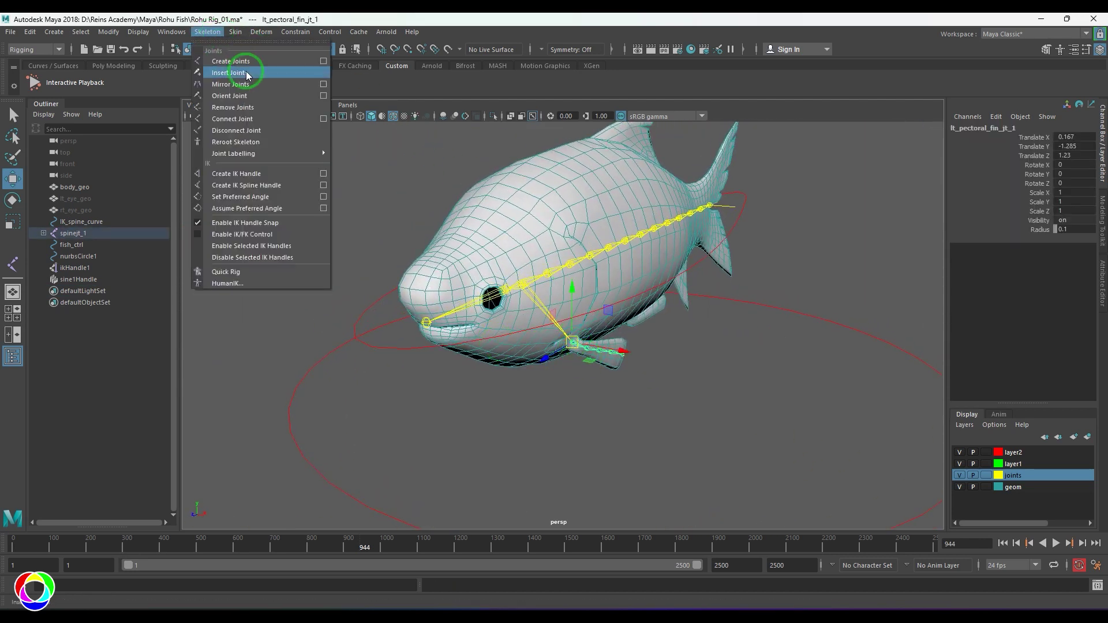
{"action": "left_click", "coordinate": [323, 84]}
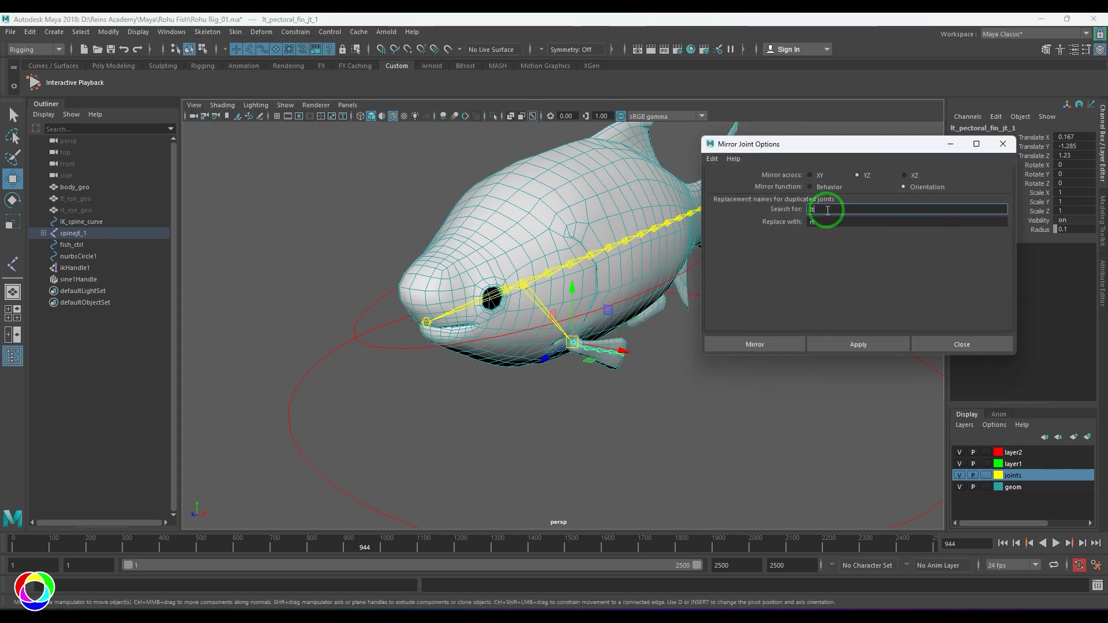
{"action": "left_click", "coordinate": [712, 159]}
{"action": "left_click", "coordinate": [723, 182]}
{"action": "left_click", "coordinate": [859, 176]}
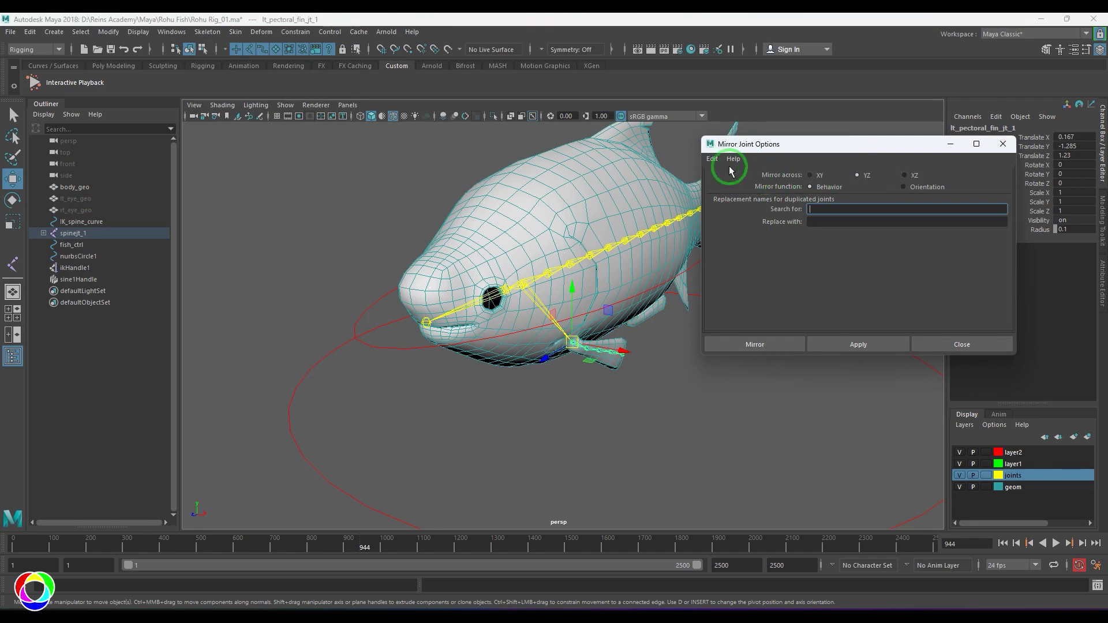
{"action": "left_click", "coordinate": [713, 159]}
{"action": "left_click", "coordinate": [728, 184]}
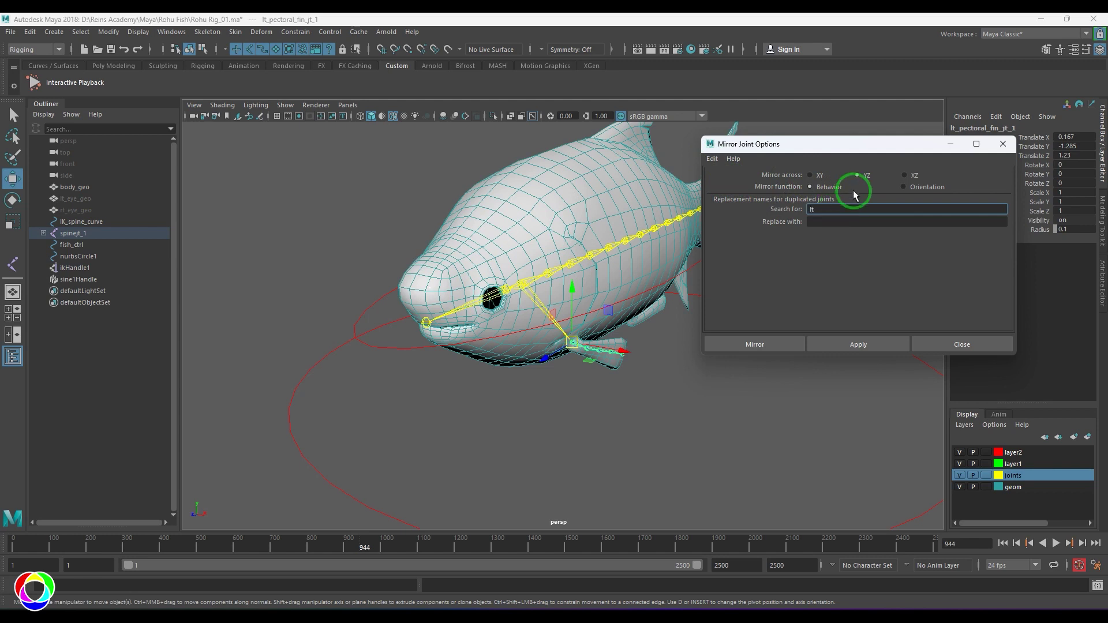
{"action": "left_click", "coordinate": [844, 224]}
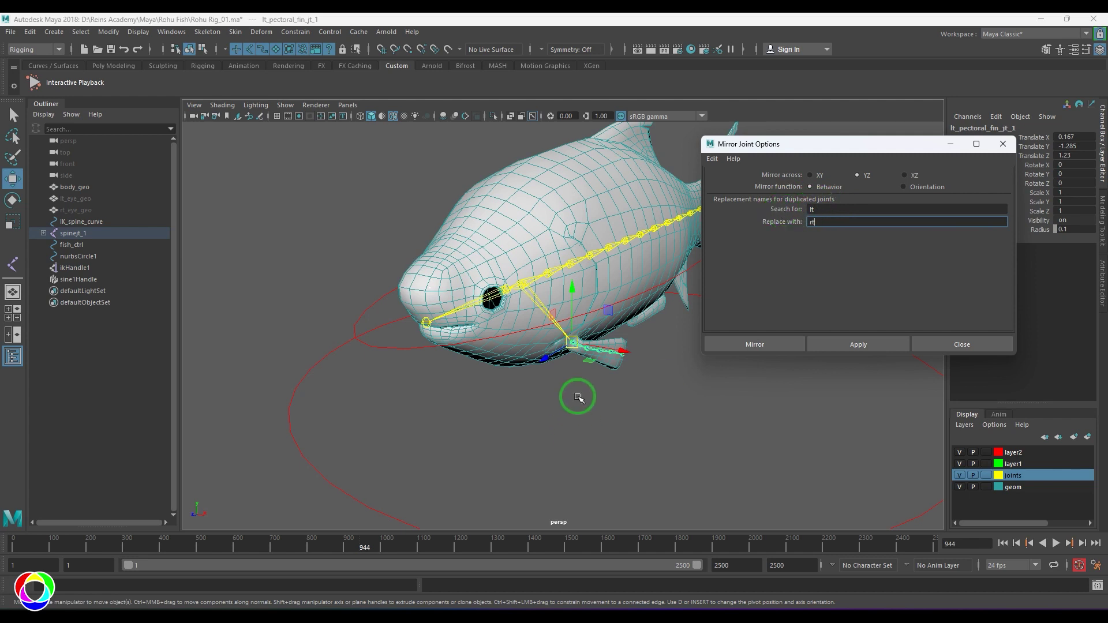
Mirror the left pectoral fin joint chain to the opposite side of the fish.
{"action": "scroll", "coordinate": [596, 386], "scroll_direction": "up", "scroll_amount": 7}
{"action": "left_click_drag", "start_coordinate": [850, 144], "coordinate": [858, 251]}
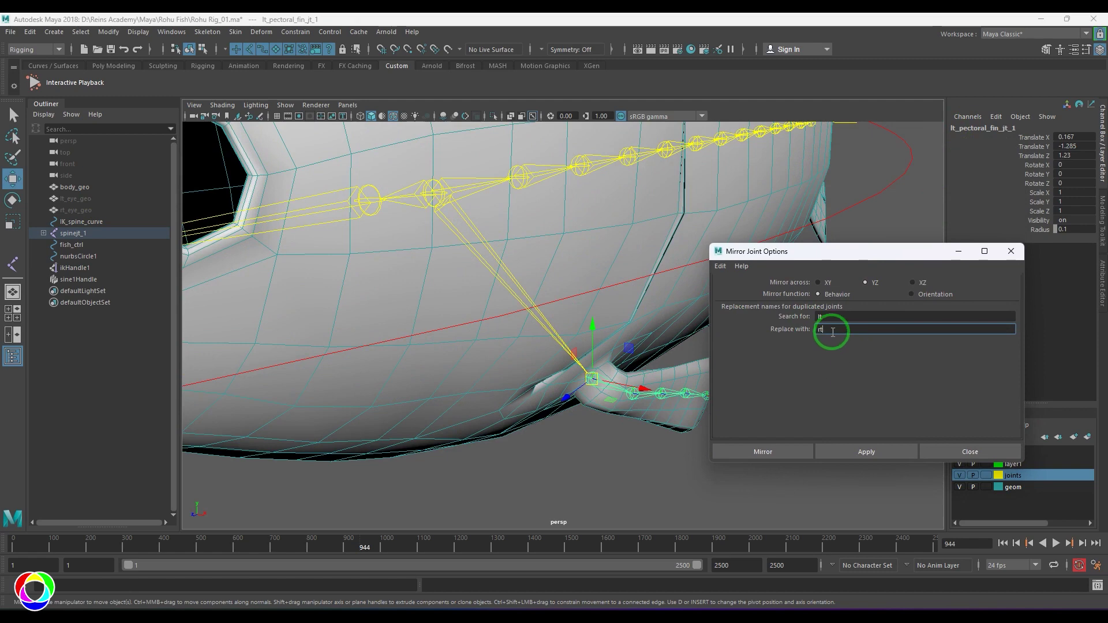
{"action": "left_click", "coordinate": [756, 452]}
{"action": "scroll", "coordinate": [565, 412], "scroll_direction": "down", "scroll_amount": 10}
{"action": "left_click", "coordinate": [565, 412]}
{"action": "left_click_drag", "start_coordinate": [565, 413], "coordinate": [600, 398], "text": "alt"}
Create a NURBS circle at the origin and set its normal to X 1, Y 0 so it stands upright.
{"action": "left_click", "coordinate": [61, 66]}
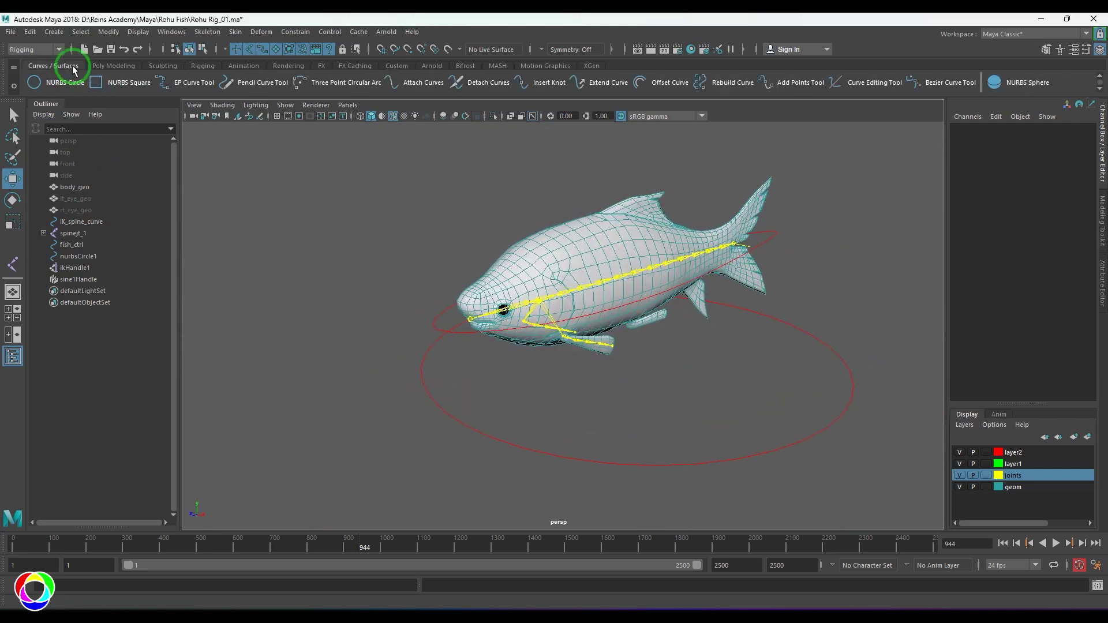
{"action": "left_click", "coordinate": [34, 83]}
{"action": "scroll", "coordinate": [637, 374], "scroll_direction": "up", "scroll_amount": 4}
{"action": "left_click_drag", "start_coordinate": [638, 374], "coordinate": [598, 321], "text": "alt"}
{"action": "scroll", "coordinate": [599, 321], "scroll_direction": "up", "scroll_amount": 2}
{"action": "left_click", "coordinate": [1008, 312]}
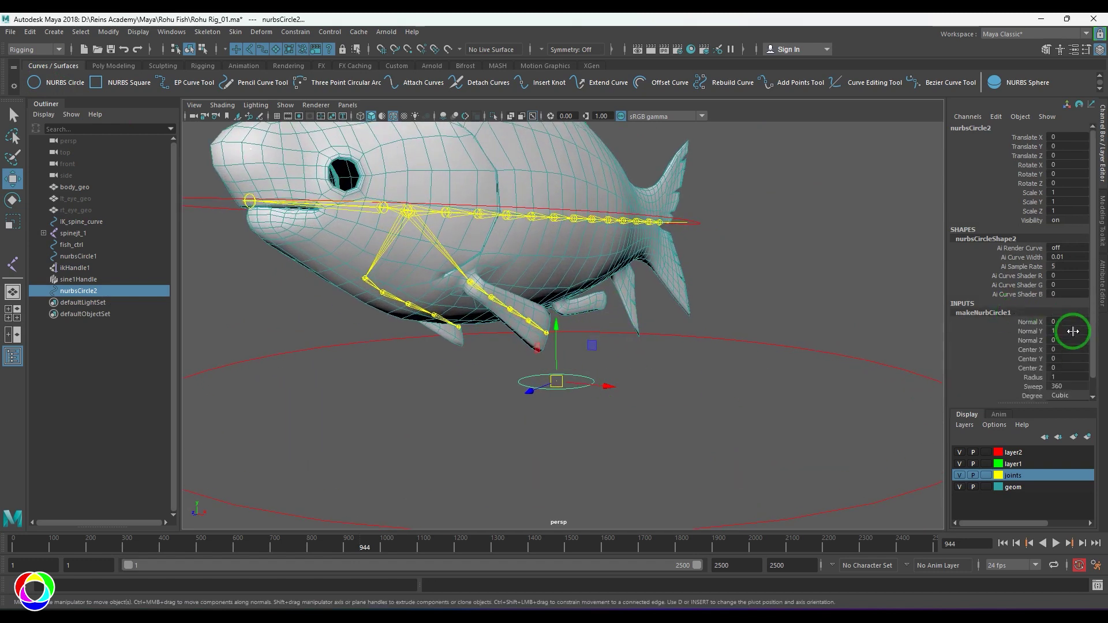
{"action": "left_click", "coordinate": [1064, 321]}
{"action": "type", "text": "1"}
{"action": "key", "text": "Return"}
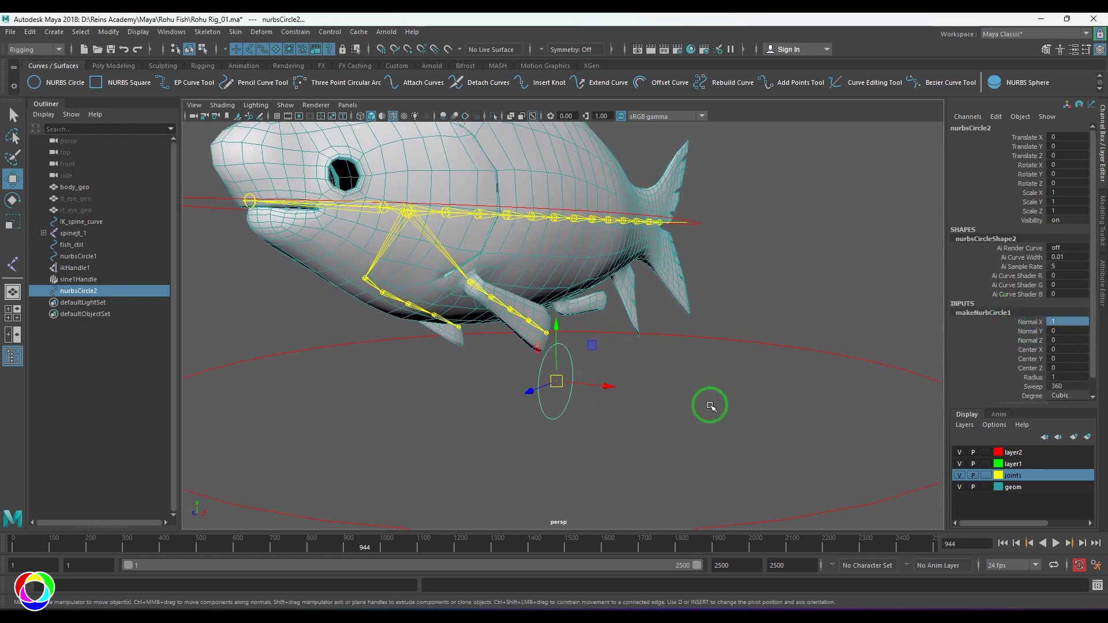
{"action": "left_click", "coordinate": [711, 424]}
{"action": "key", "text": "ctrl+z"}
{"action": "left_click_drag", "start_coordinate": [713, 441], "coordinate": [655, 465], "text": "alt"}
Show the local axes of lt_pectoral_fin_jt_1 with the Move tool and check the joint's orientation.
{"action": "left_click", "coordinate": [458, 287]}
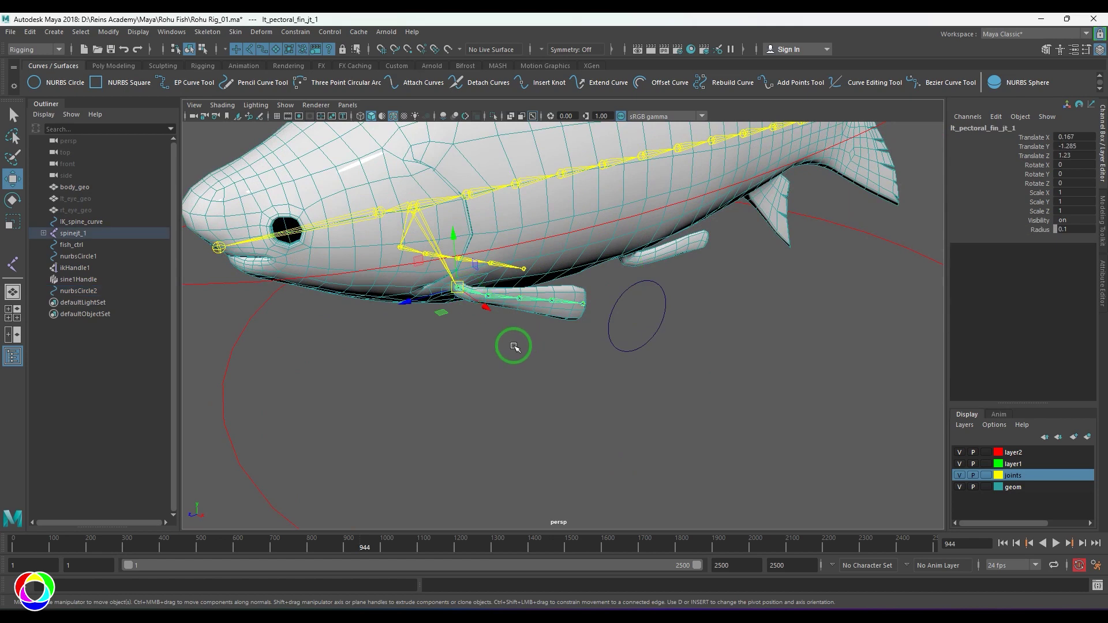
{"action": "key", "text": "w"}
{"action": "left_click_drag", "start_coordinate": [521, 351], "coordinate": [480, 334]}
{"action": "left_click_drag", "start_coordinate": [558, 341], "coordinate": [506, 338], "text": "alt"}
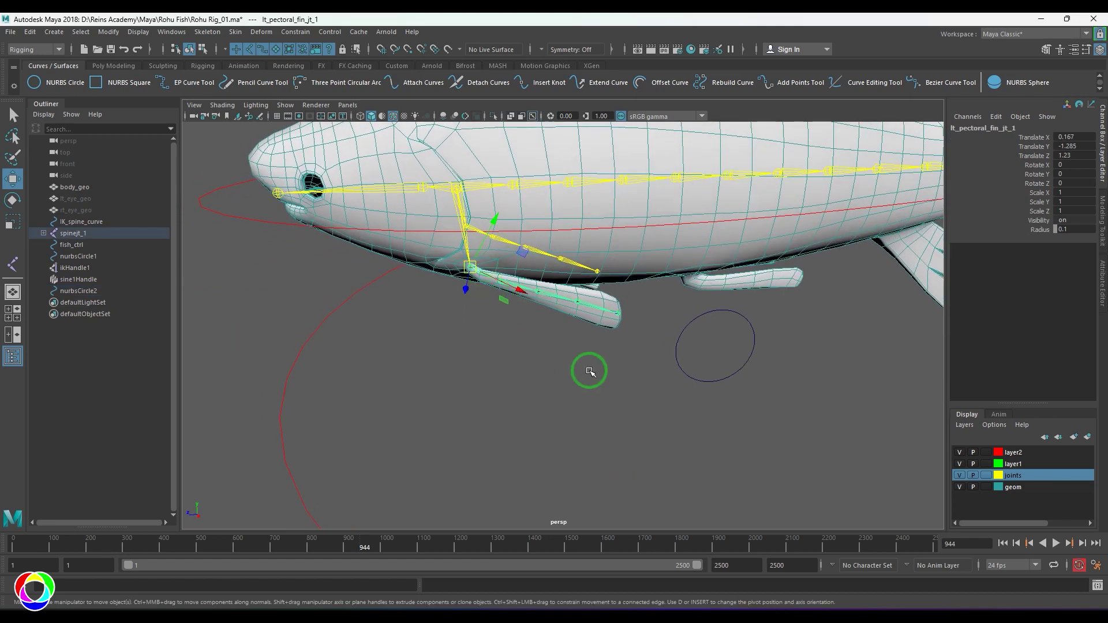
{"action": "left_click_drag", "start_coordinate": [590, 371], "coordinate": [634, 363], "text": "alt"}
Rename the new NURBS circle as lt_pectoral_fin_ctrl.
{"action": "left_click_drag", "start_coordinate": [623, 336], "coordinate": [648, 378]}
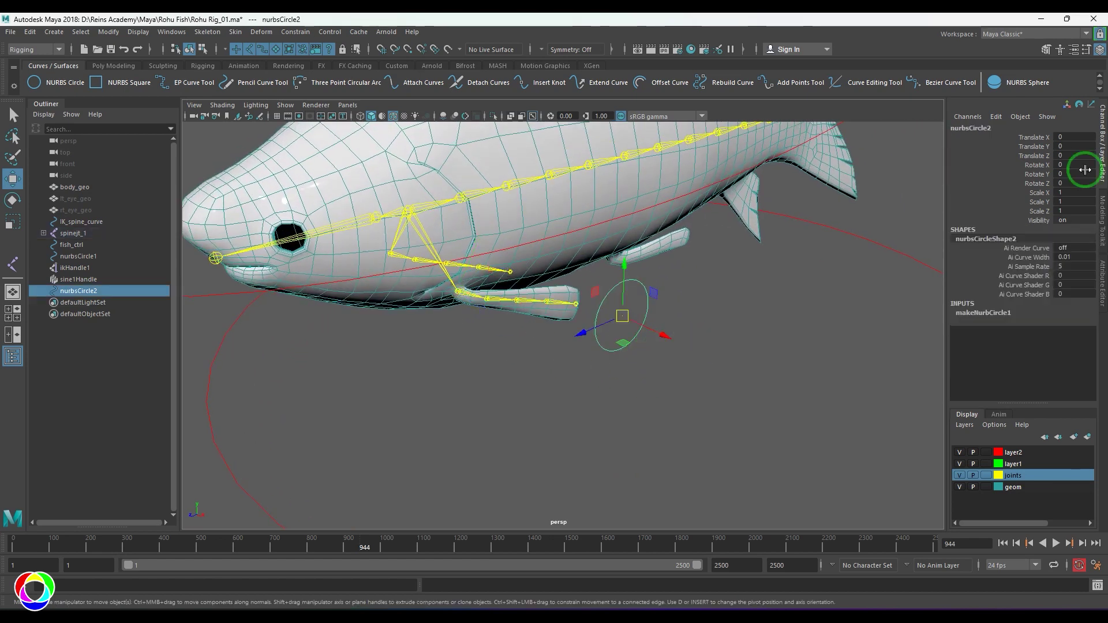
{"action": "double_click", "coordinate": [1007, 127]}
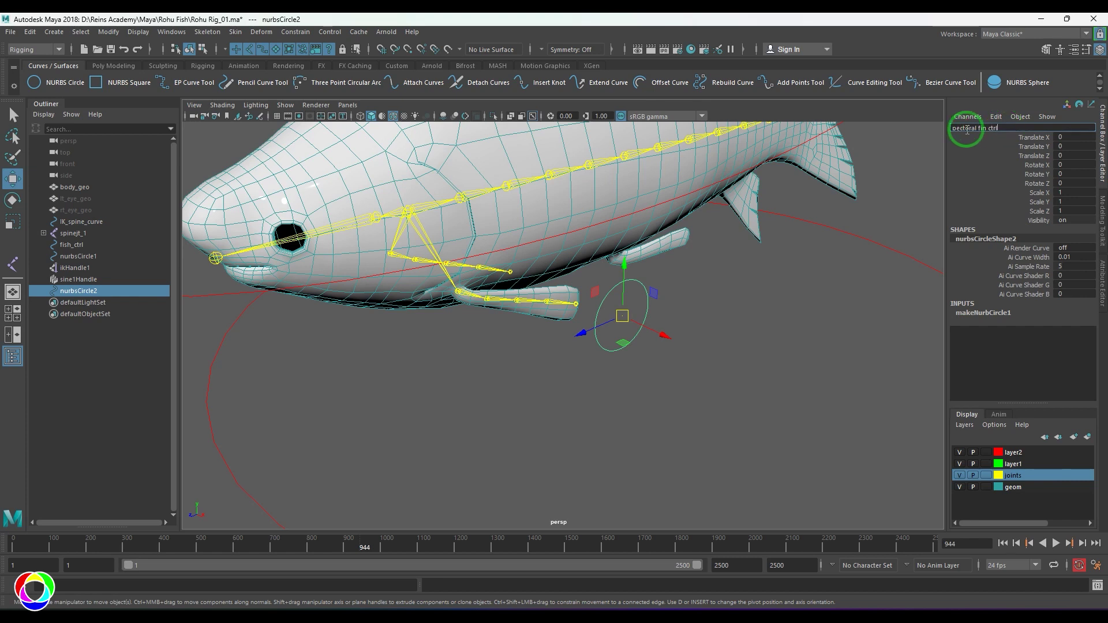
{"action": "type", "text": "_"}
{"action": "key", "text": "Return"}
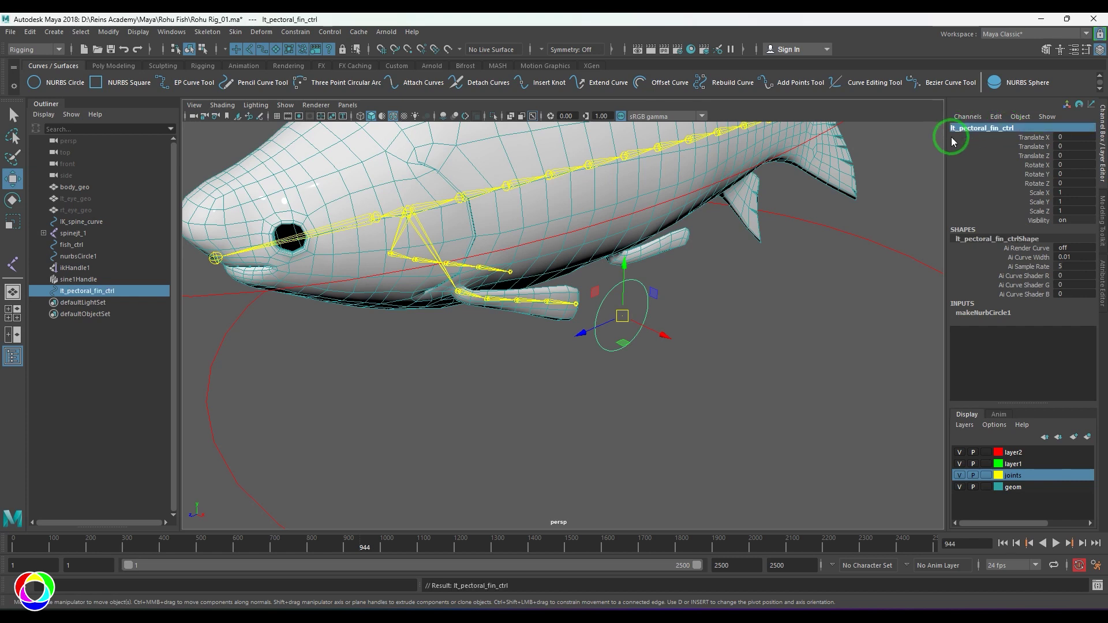
{"action": "left_click", "coordinate": [697, 441]}
Scale all control vertices of the lt_pectoral_fin_ctrl circle down to about half size, keeping the object's own scale at 1.
{"action": "left_click_drag", "start_coordinate": [629, 329], "coordinate": [659, 366]}
{"action": "middle_click_drag", "start_coordinate": [659, 366], "coordinate": [720, 416], "text": "alt"}
{"action": "left_click_drag", "start_coordinate": [721, 417], "coordinate": [639, 352], "text": "alt"}
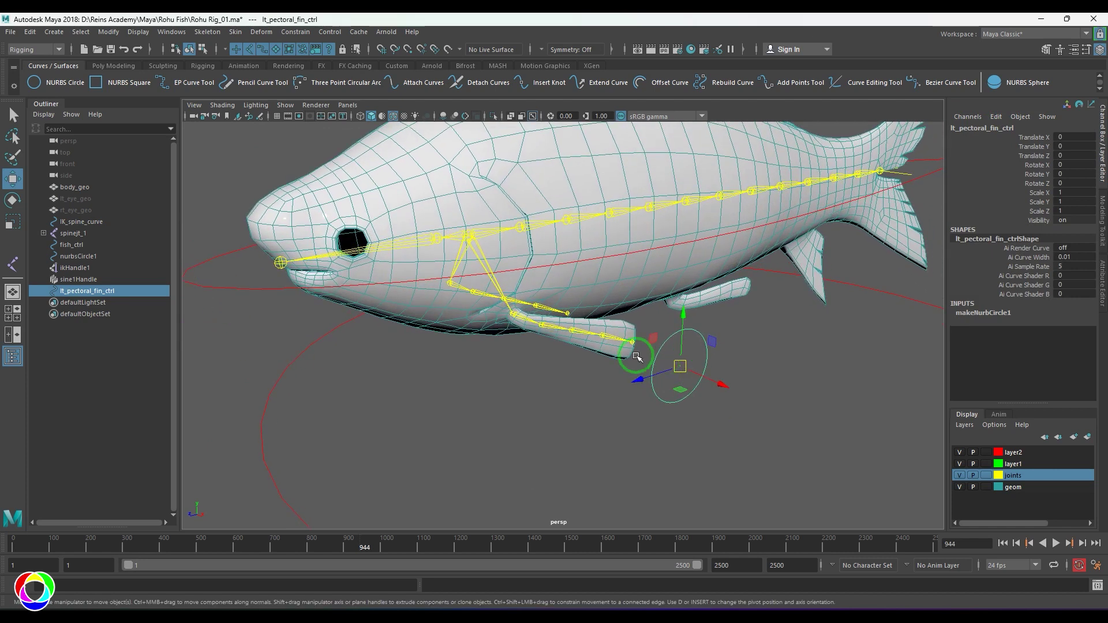
{"action": "right_click_drag", "start_coordinate": [639, 351], "coordinate": [758, 426], "text": "alt"}
{"action": "key", "text": "F9"}
{"action": "left_click_drag", "start_coordinate": [791, 466], "coordinate": [668, 315]}
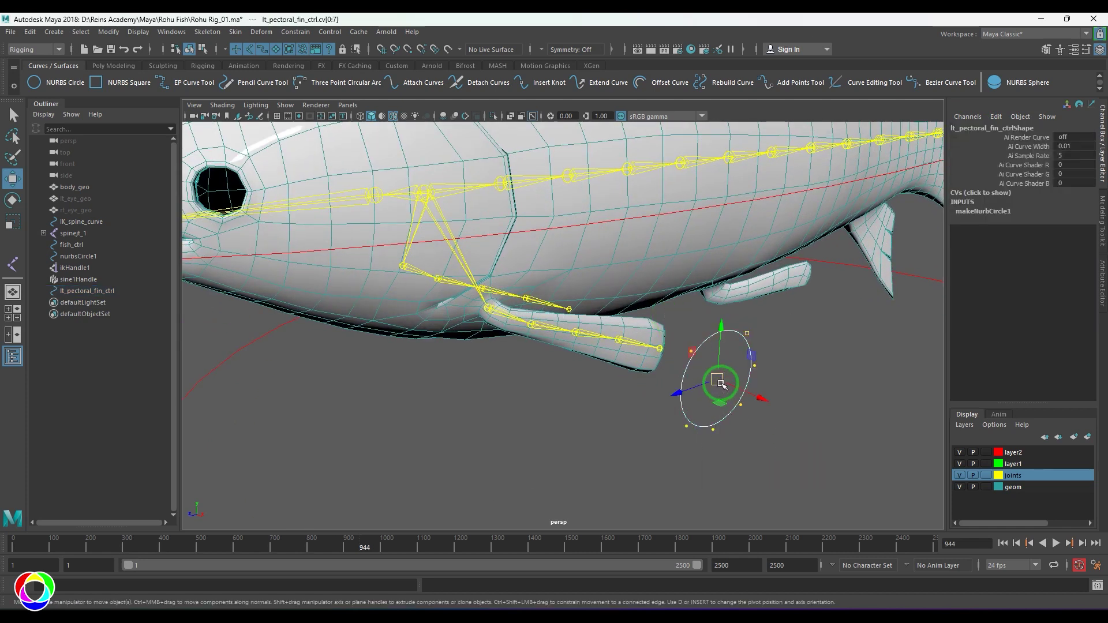
{"action": "key", "text": "r"}
{"action": "left_click_drag", "start_coordinate": [718, 382], "coordinate": [694, 409]}
{"action": "right_click_drag", "start_coordinate": [731, 357], "coordinate": [754, 336]}
{"action": "left_click", "coordinate": [744, 410]}
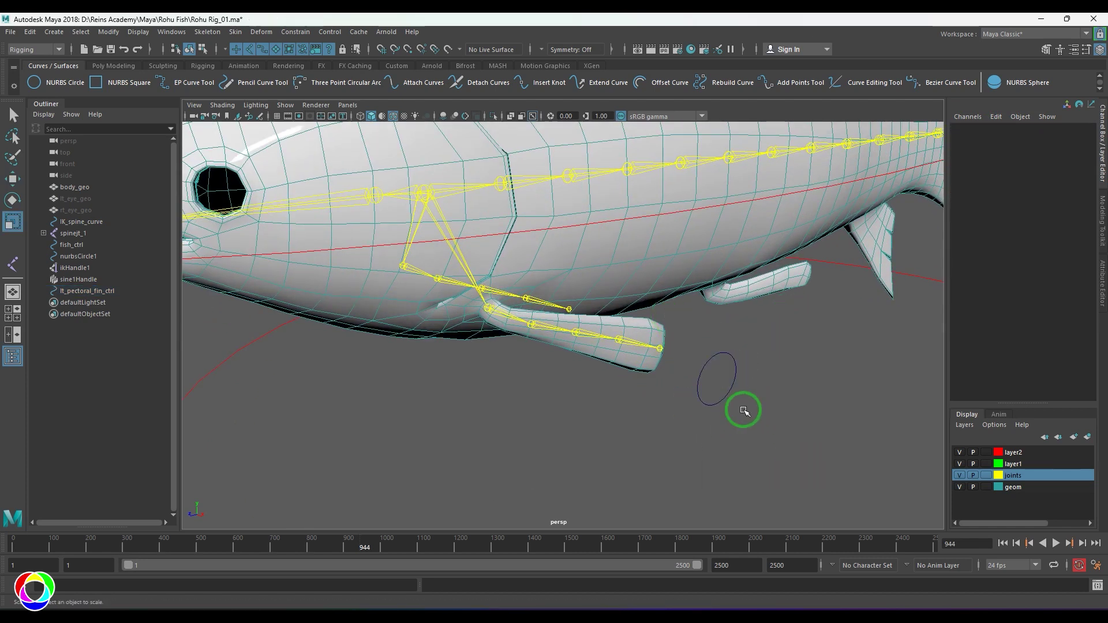
Delete the construction history of lt_pectoral_fin_ctrl and put the curve in a group.
{"action": "left_click_drag", "start_coordinate": [792, 452], "coordinate": [726, 386]}
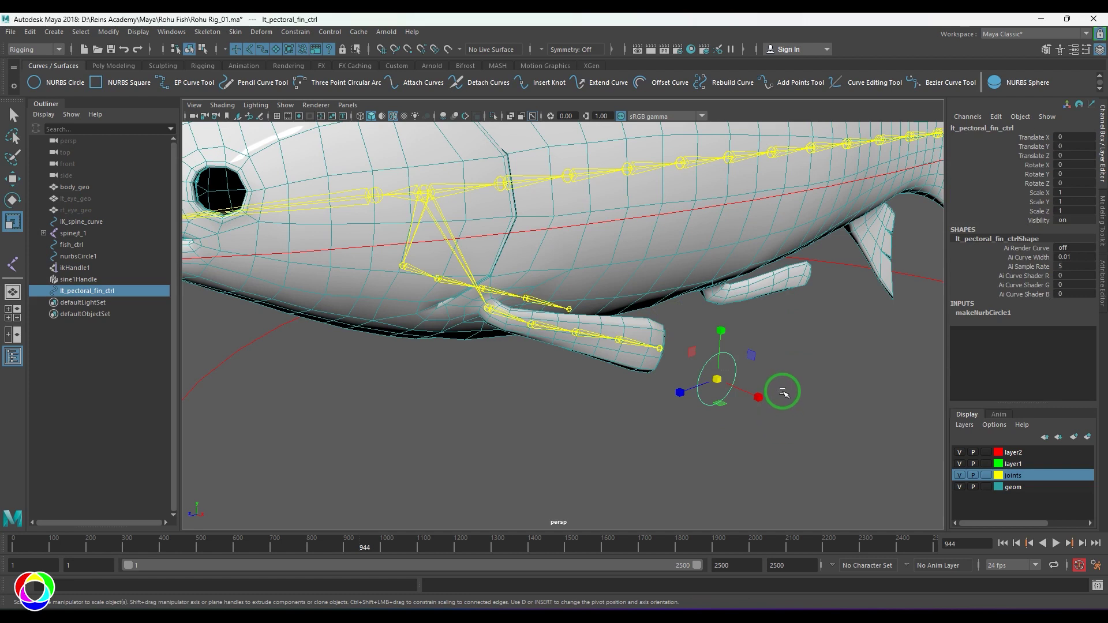
{"action": "key", "text": "alt+shift+d"}
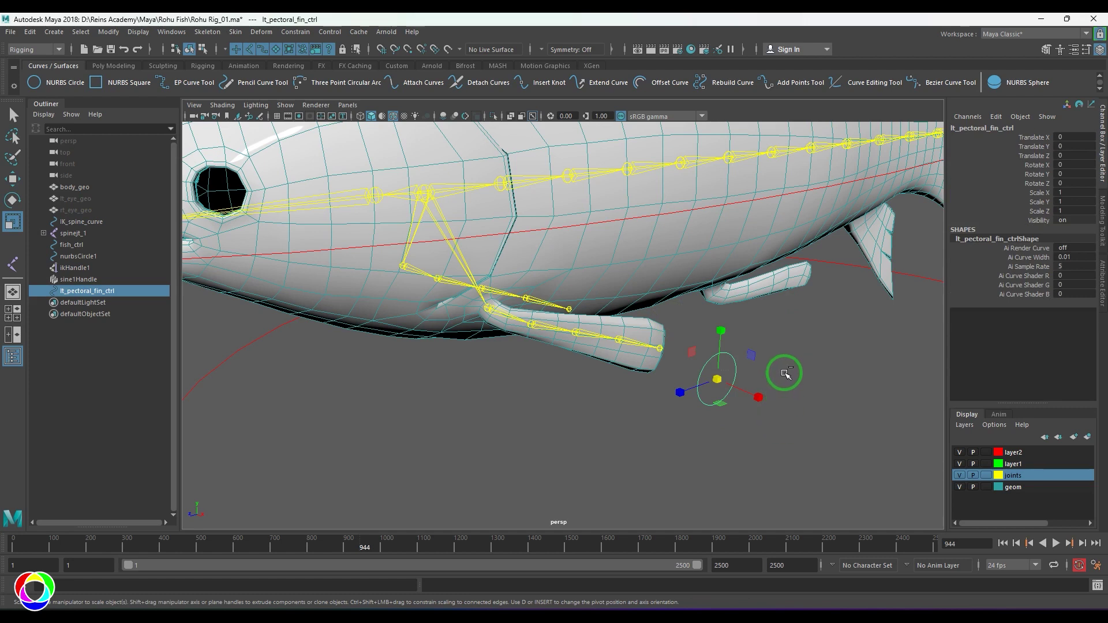
{"action": "key", "text": "ctrl+g"}
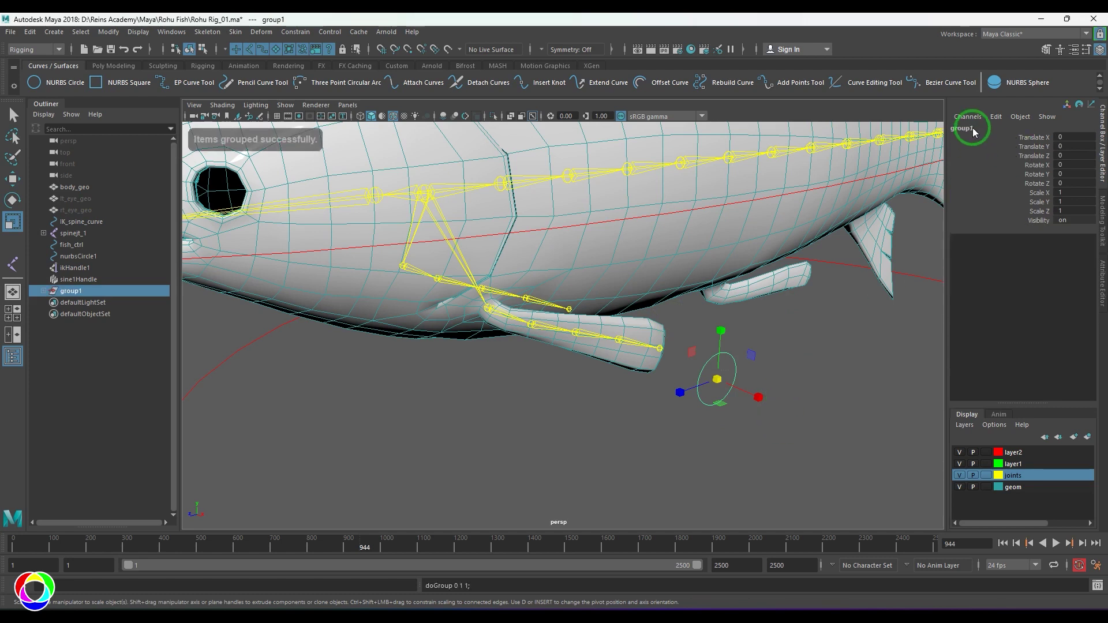
Rename the group containing the fin control as lt_pectoral_fin_ctrl_grp.
{"action": "left_click", "coordinate": [663, 469]}
{"action": "left_click", "coordinate": [43, 291]}
{"action": "left_click", "coordinate": [89, 304]}
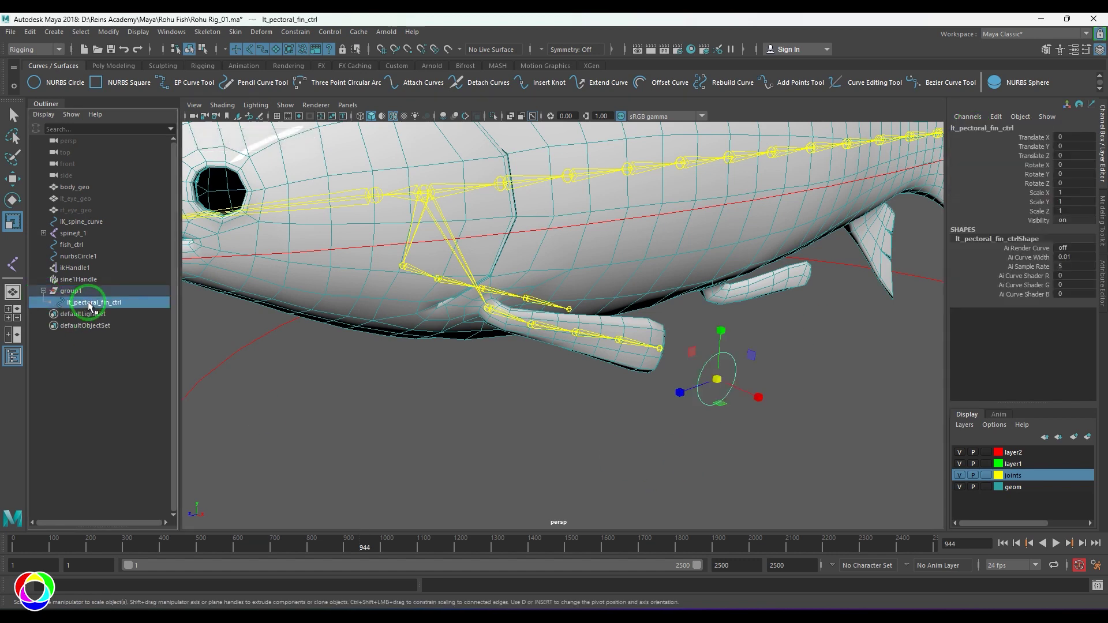
{"action": "double_click", "coordinate": [104, 292]}
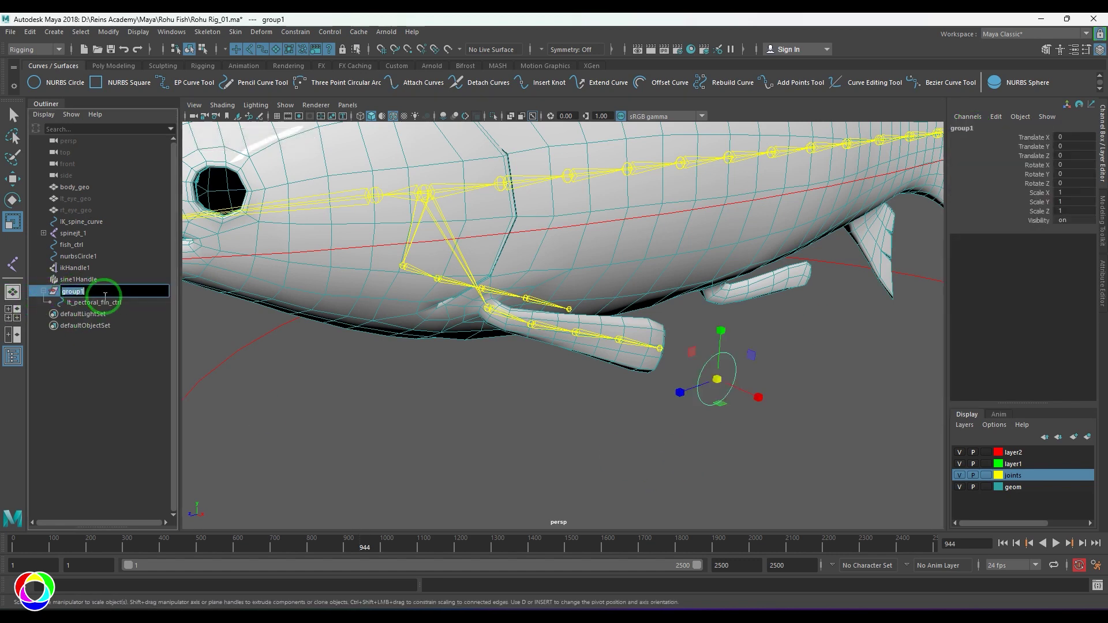
{"action": "type", "text": "lt_pectoral_fin_ctrl"}
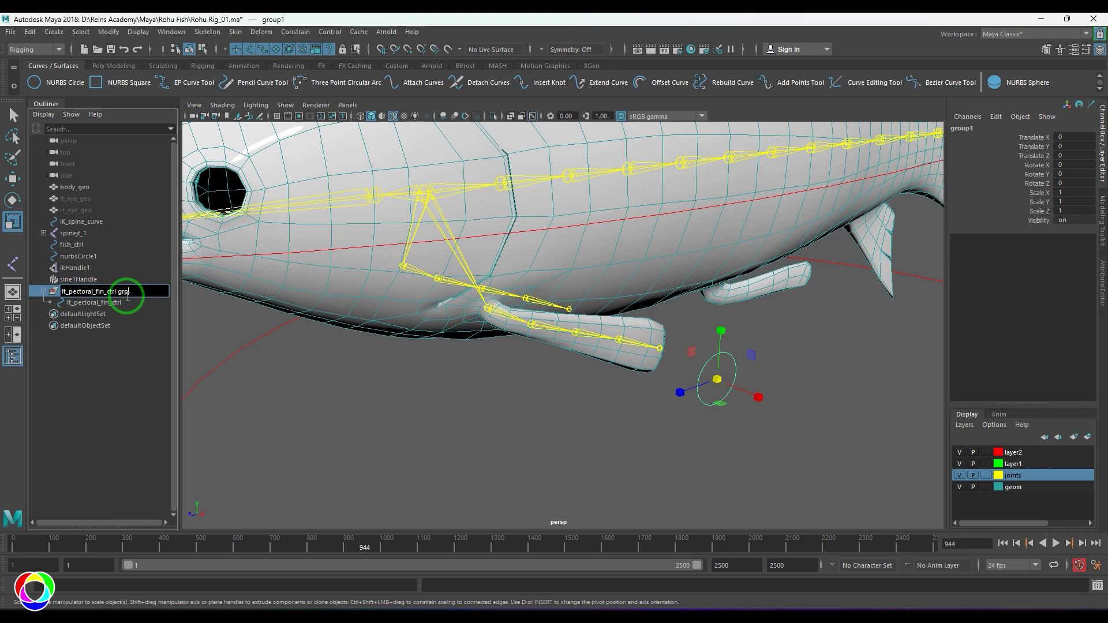
{"action": "type", "text": "_grp"}
{"action": "key", "text": "Return"}
{"action": "left_click", "coordinate": [598, 437]}
Add two keyable float attributes, swingAngle and swingSpeed, to the lt_pectoral_fin_ctrl curve.
{"action": "left_click", "coordinate": [742, 403]}
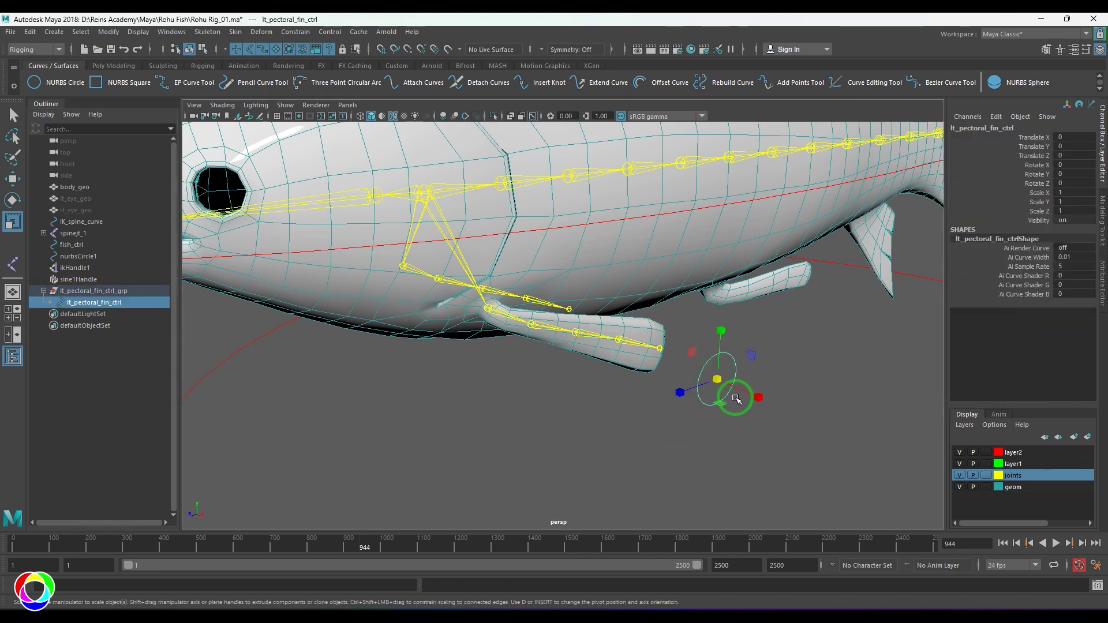
{"action": "left_click", "coordinate": [508, 320]}
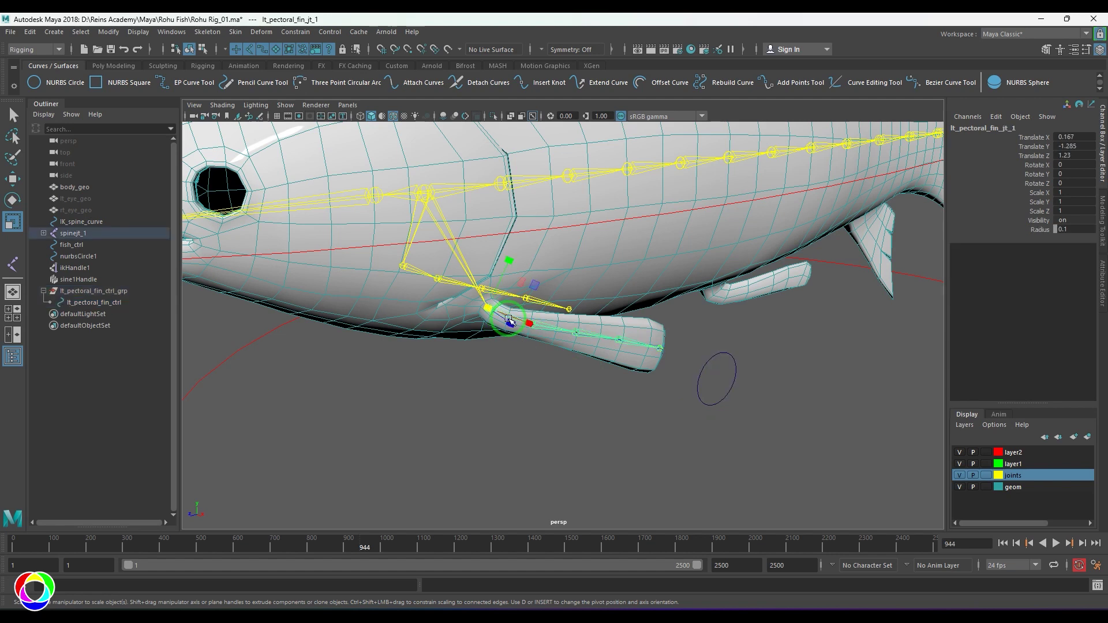
{"action": "left_click", "coordinate": [718, 376]}
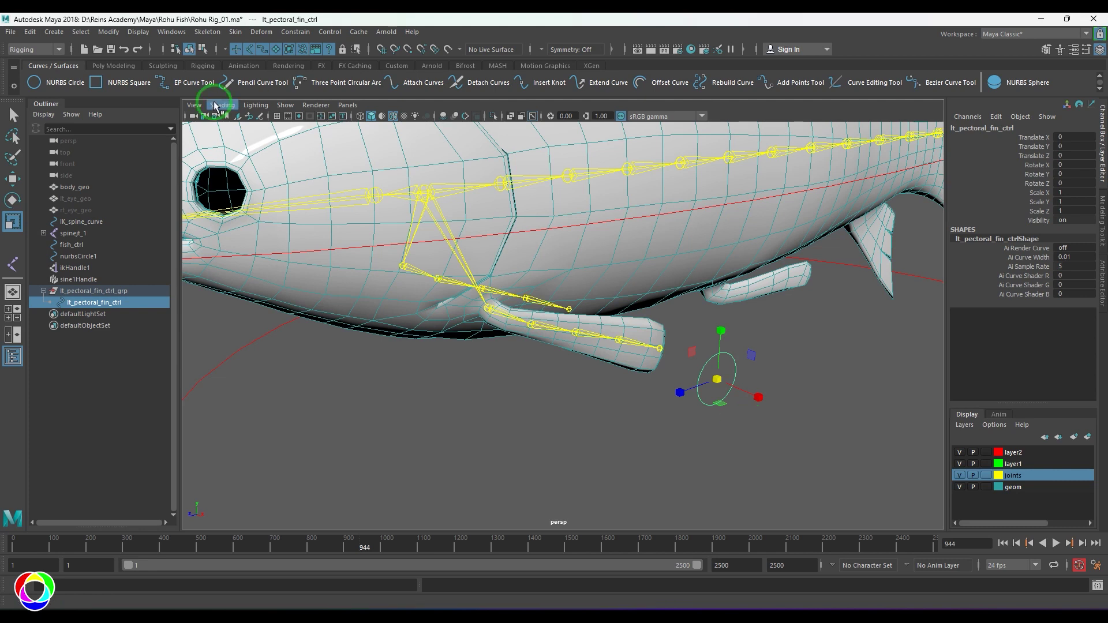
{"action": "left_click", "coordinate": [109, 32]}
{"action": "mouse_move", "coordinate": [166, 151]}
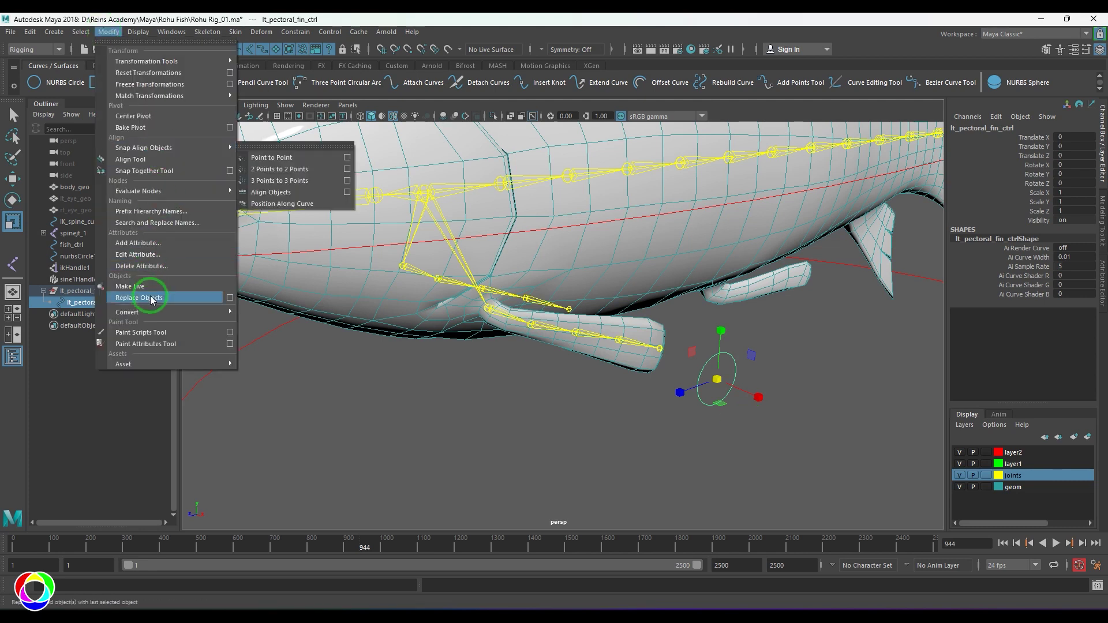
{"action": "left_click", "coordinate": [168, 243]}
{"action": "left_click_drag", "start_coordinate": [626, 180], "coordinate": [504, 222]}
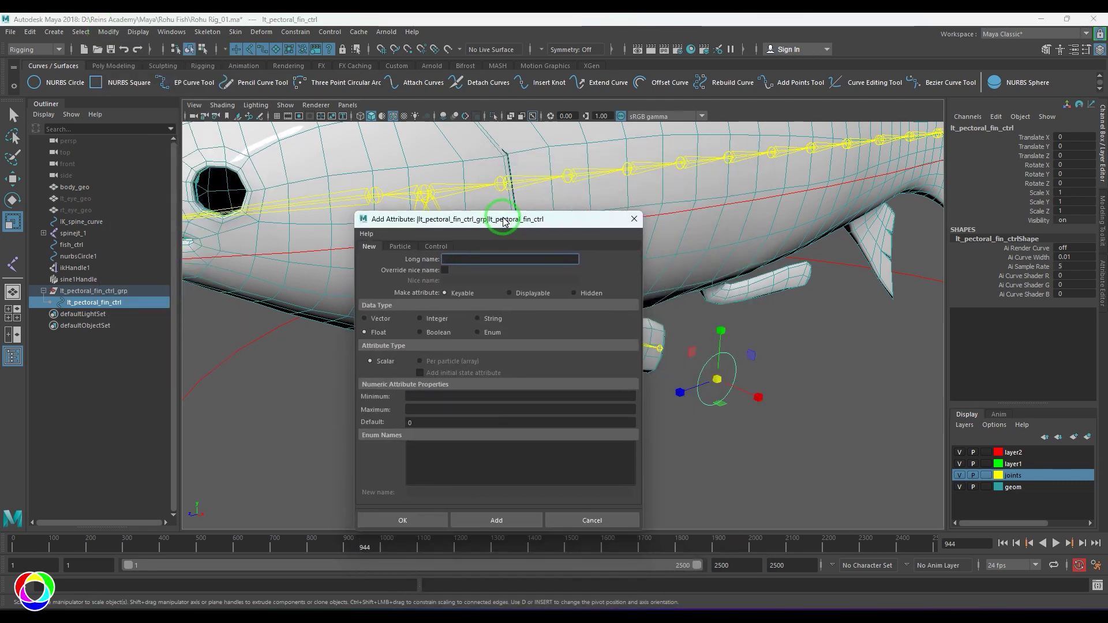
{"action": "left_click", "coordinate": [472, 258]}
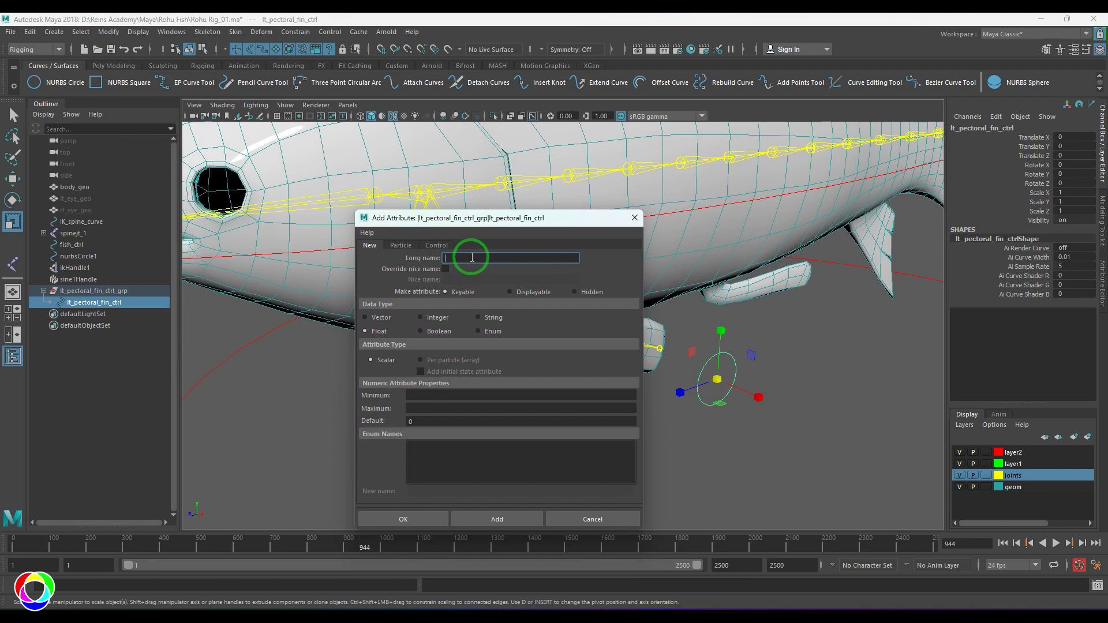
{"action": "type", "text": "swingAngle"}
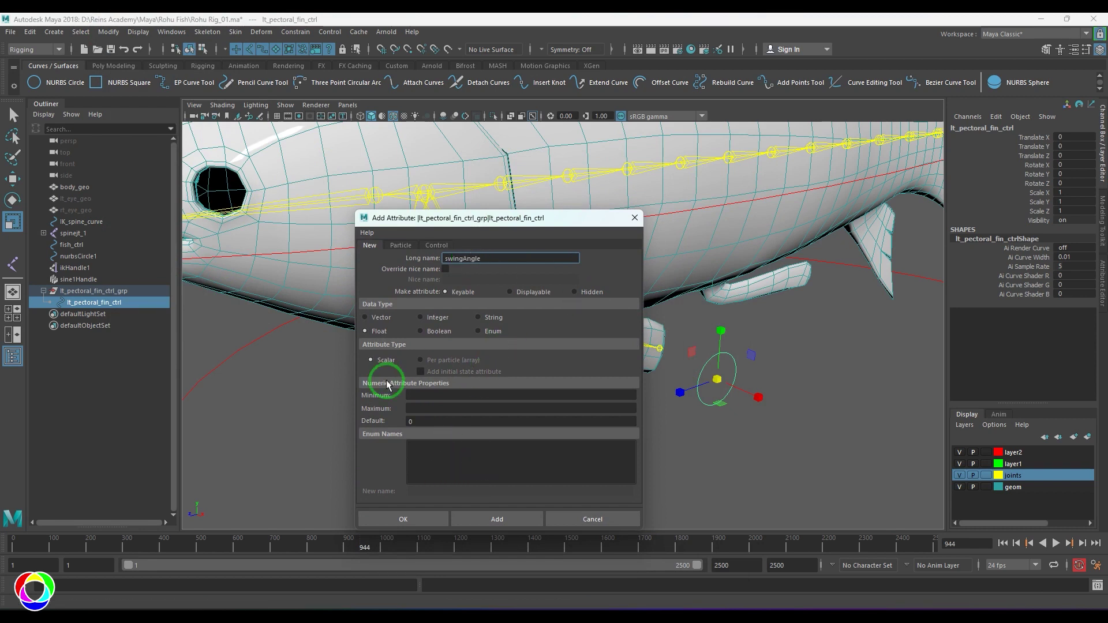
{"action": "left_click", "coordinate": [504, 519]}
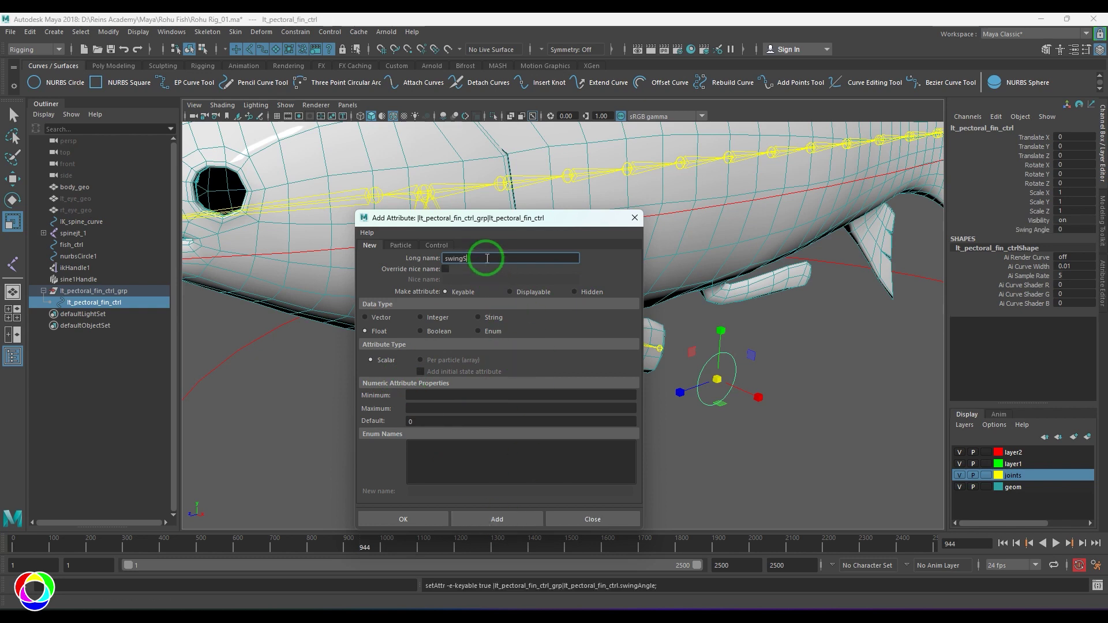
{"action": "left_click", "coordinate": [418, 520]}
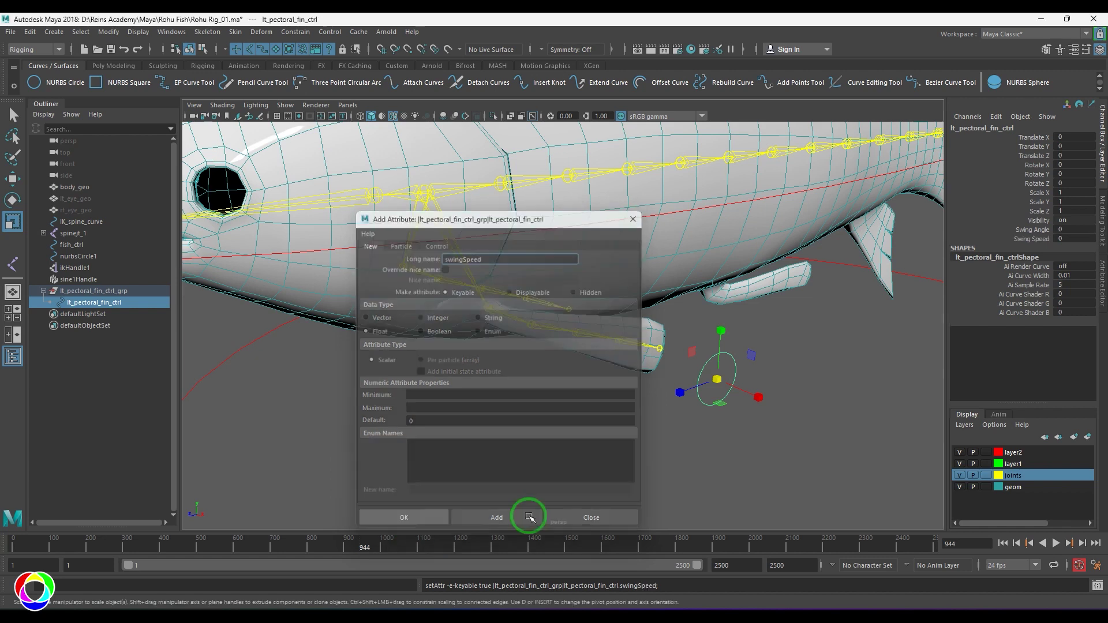
Duplicate lt_pectoral_fin_ctrl_grp and replace lt with rt in the names throughout the copy's hierarchy.
{"action": "left_click", "coordinate": [89, 291]}
{"action": "key", "text": "ctrl+d"}
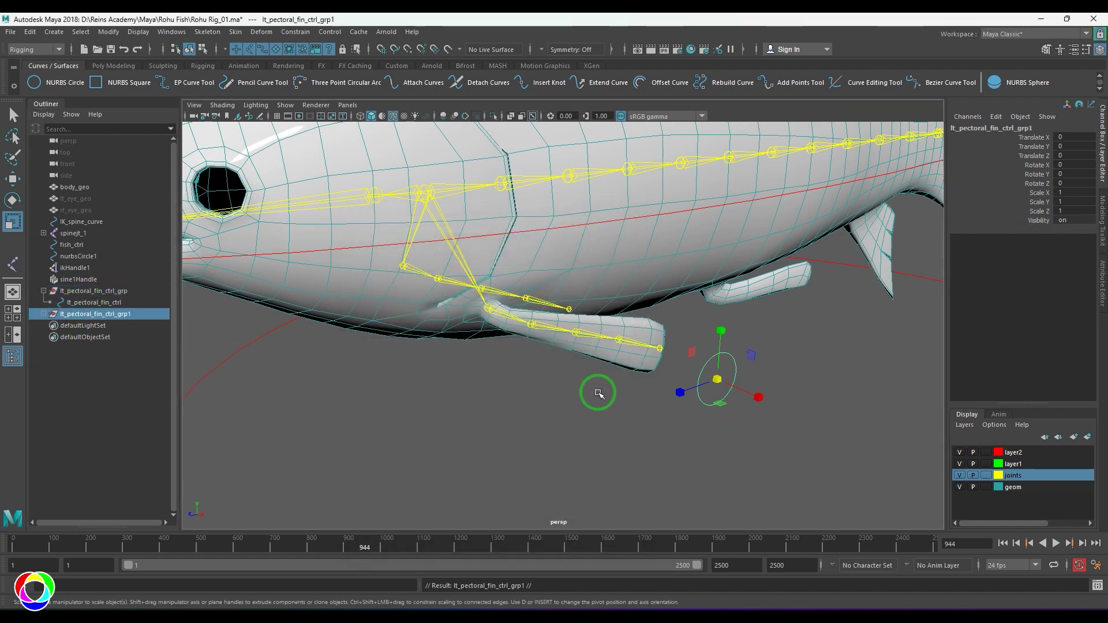
{"action": "left_click", "coordinate": [108, 31]}
{"action": "left_click", "coordinate": [157, 223]}
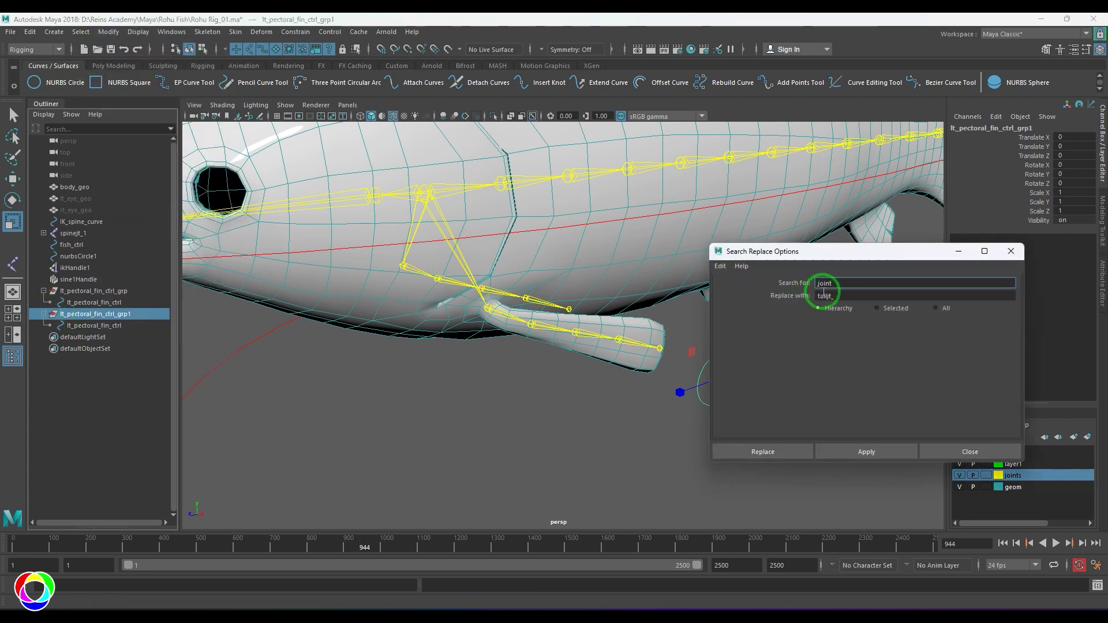
{"action": "type", "text": "lt"}
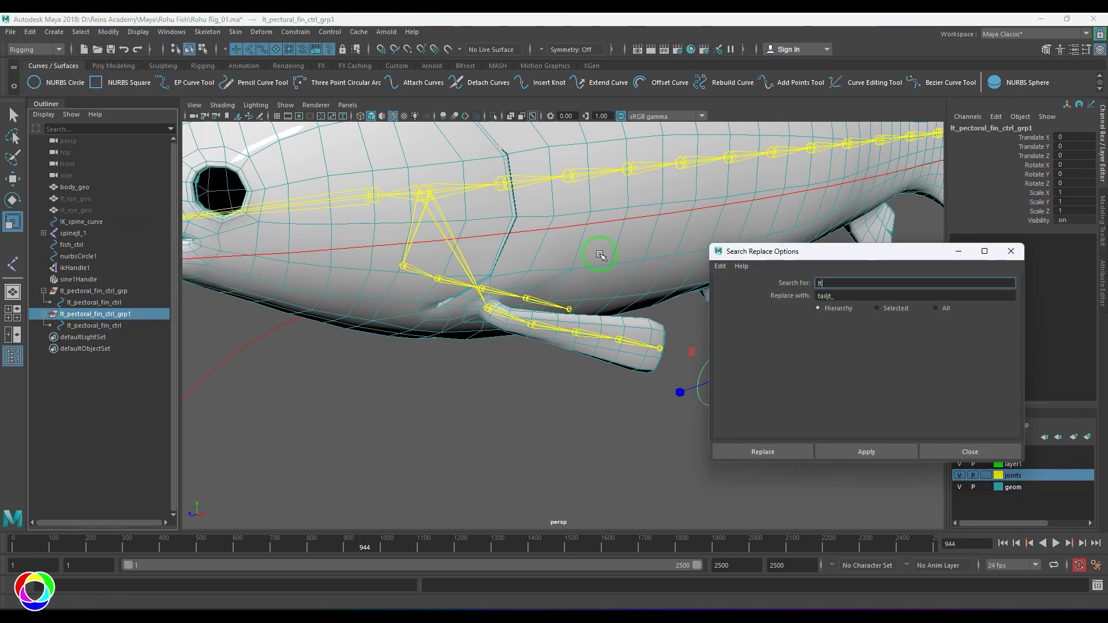
{"action": "double_click", "coordinate": [849, 295]}
{"action": "type", "text": "rt"}
{"action": "left_click", "coordinate": [752, 454]}
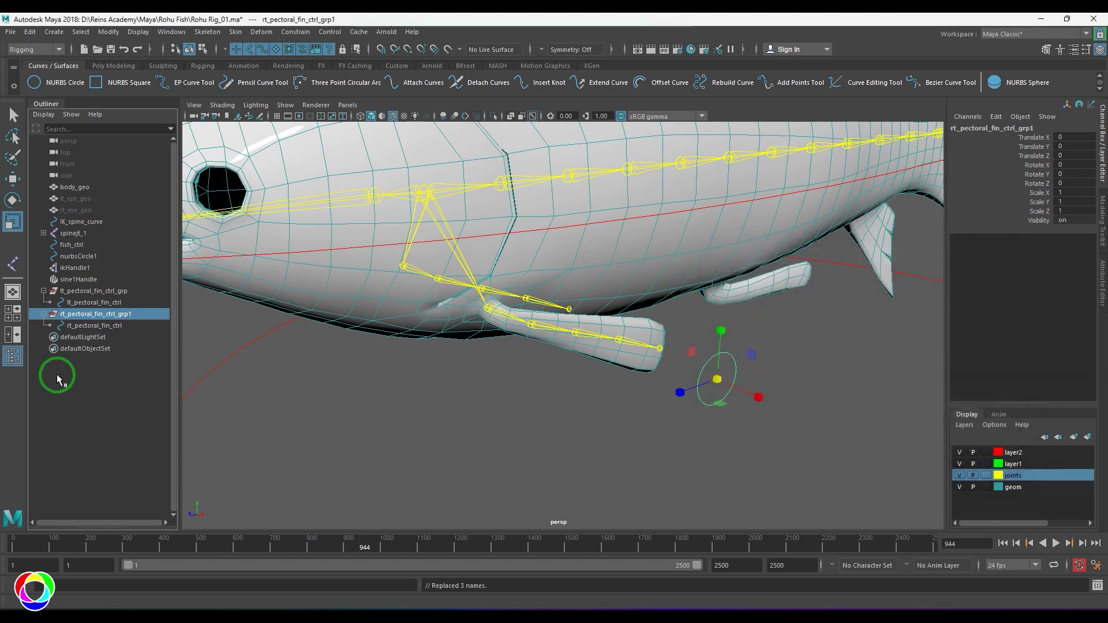
Rename the duplicated fin control group as rt_pectoral_fin_ctrl_grp.
{"action": "double_click", "coordinate": [148, 314]}
{"action": "key", "text": "BackSpace"}
{"action": "key", "text": "Return"}
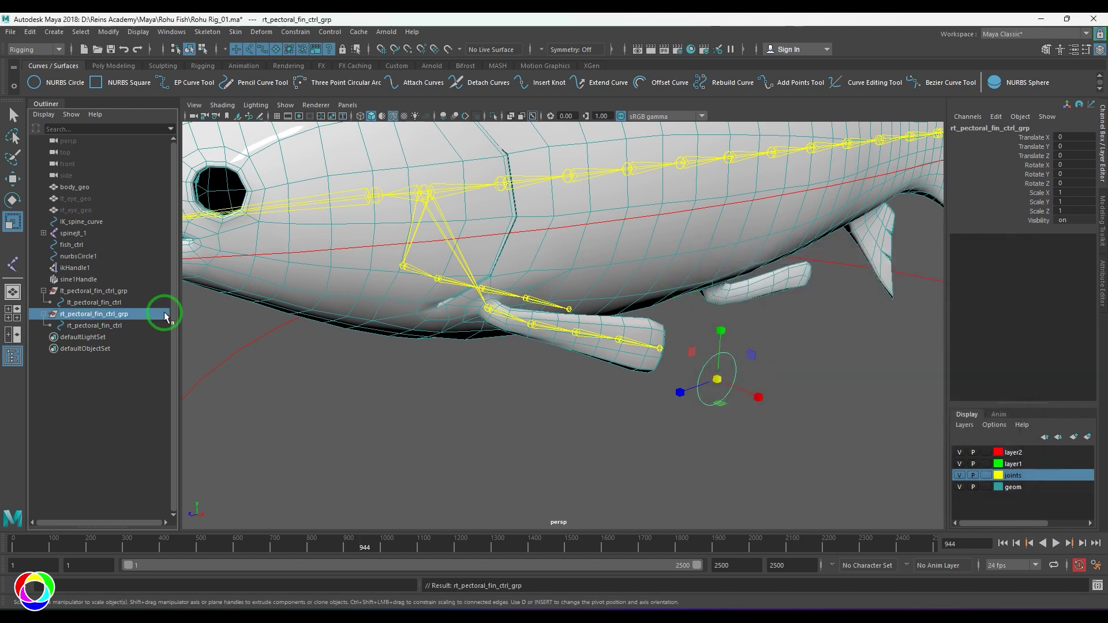
Point-constrain lt_pectoral_fin_ctrl_grp to lt_pectoral_fin_jt_1 on all axes, without maintaining the offset.
{"action": "left_click", "coordinate": [502, 390]}
{"action": "scroll", "coordinate": [528, 381], "scroll_direction": "down", "scroll_amount": 5}
{"action": "scroll", "coordinate": [527, 381], "scroll_direction": "up", "scroll_amount": 5}
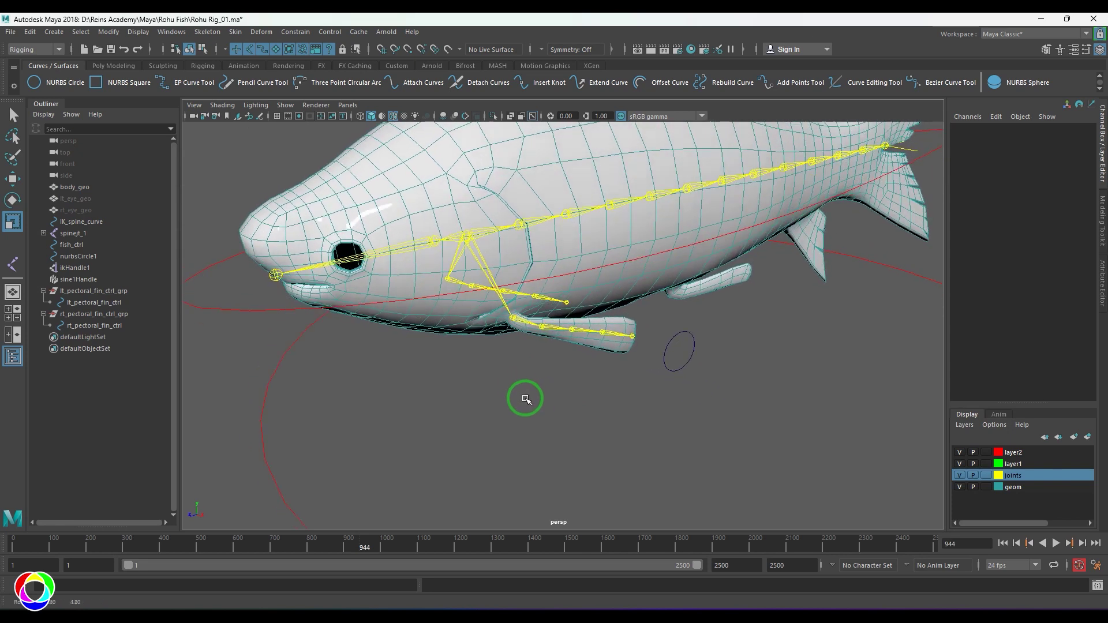
{"action": "left_click", "coordinate": [512, 332]}
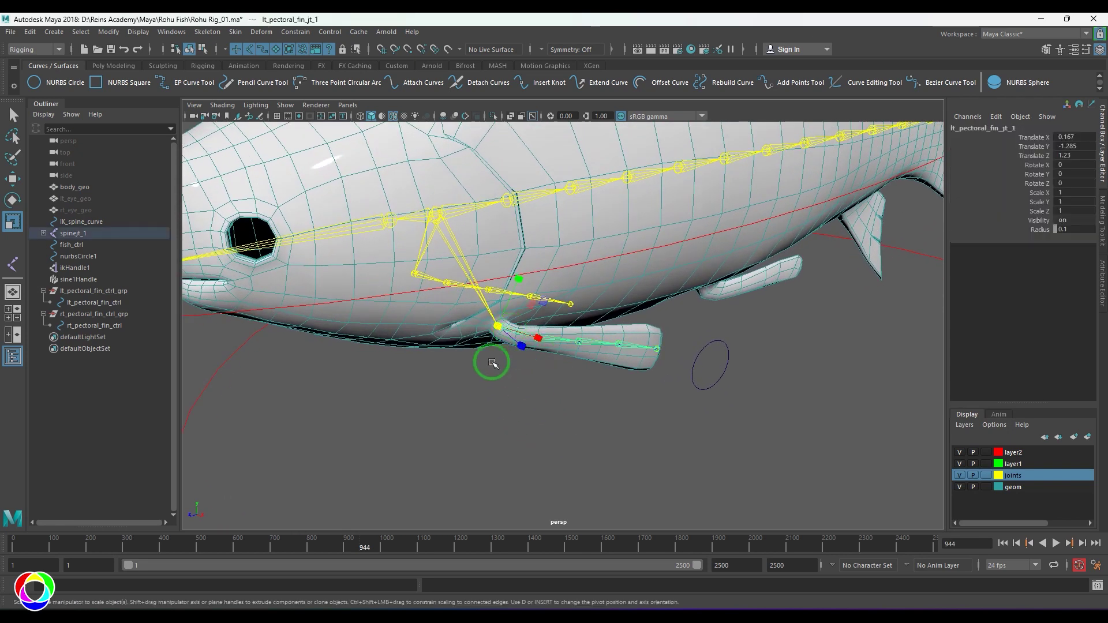
{"action": "scroll", "coordinate": [553, 348], "scroll_direction": "up", "scroll_amount": 3}
{"action": "left_click_drag", "start_coordinate": [456, 381], "coordinate": [458, 403], "text": "alt"}
{"action": "left_click", "coordinate": [98, 291]}
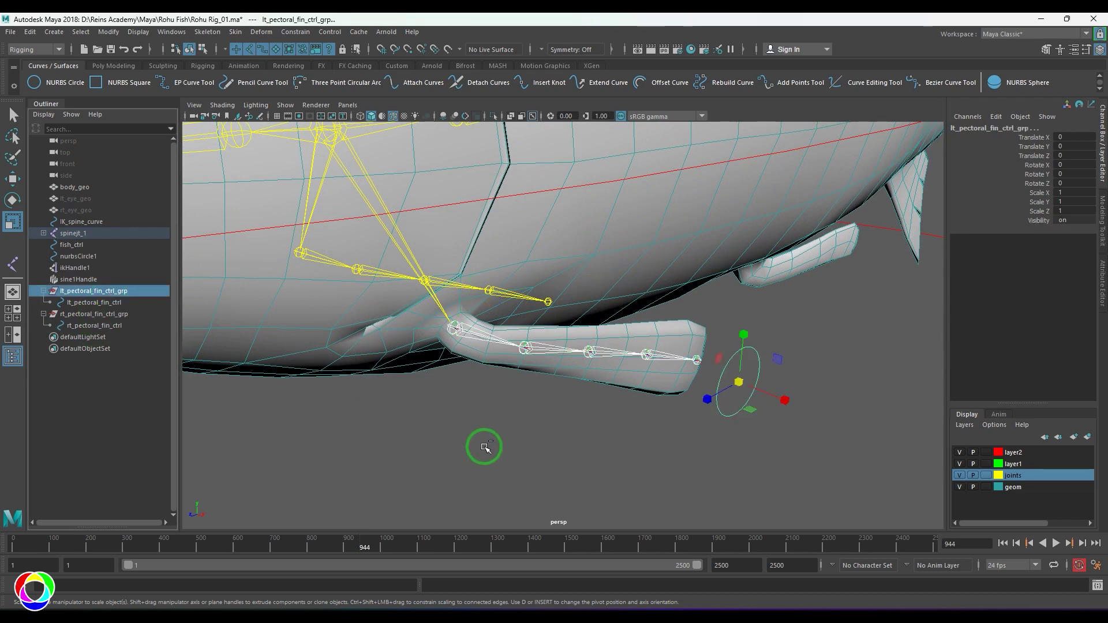
{"action": "left_click", "coordinate": [295, 31]}
{"action": "left_click", "coordinate": [410, 72]}
{"action": "left_click_drag", "start_coordinate": [856, 252], "coordinate": [983, 189]}
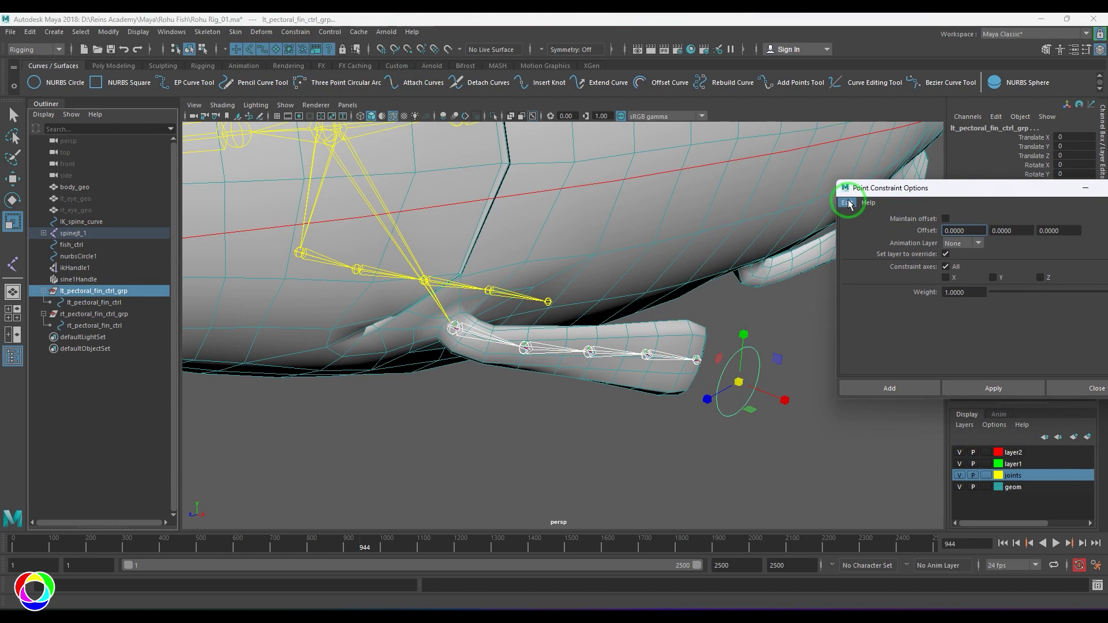
{"action": "left_click", "coordinate": [972, 388]}
Orient-constrain lt_pectoral_fin_ctrl_grp to lt_pectoral_fin_jt_1 with the constraint options reset to defaults.
{"action": "left_click", "coordinate": [261, 32]}
{"action": "left_click", "coordinate": [328, 33]}
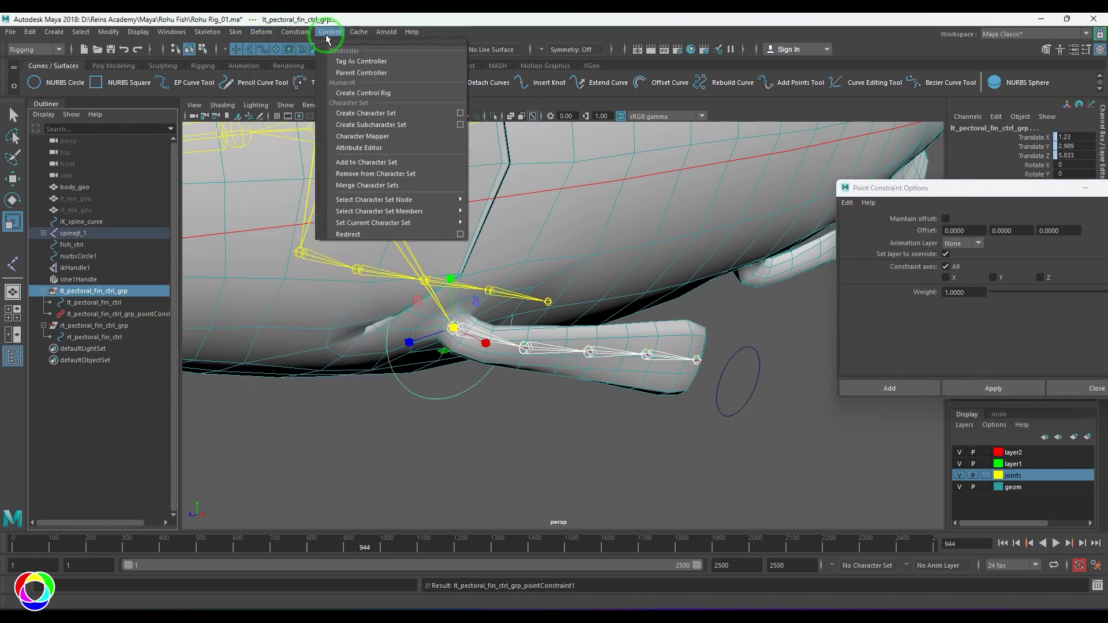
{"action": "left_click", "coordinate": [408, 83]}
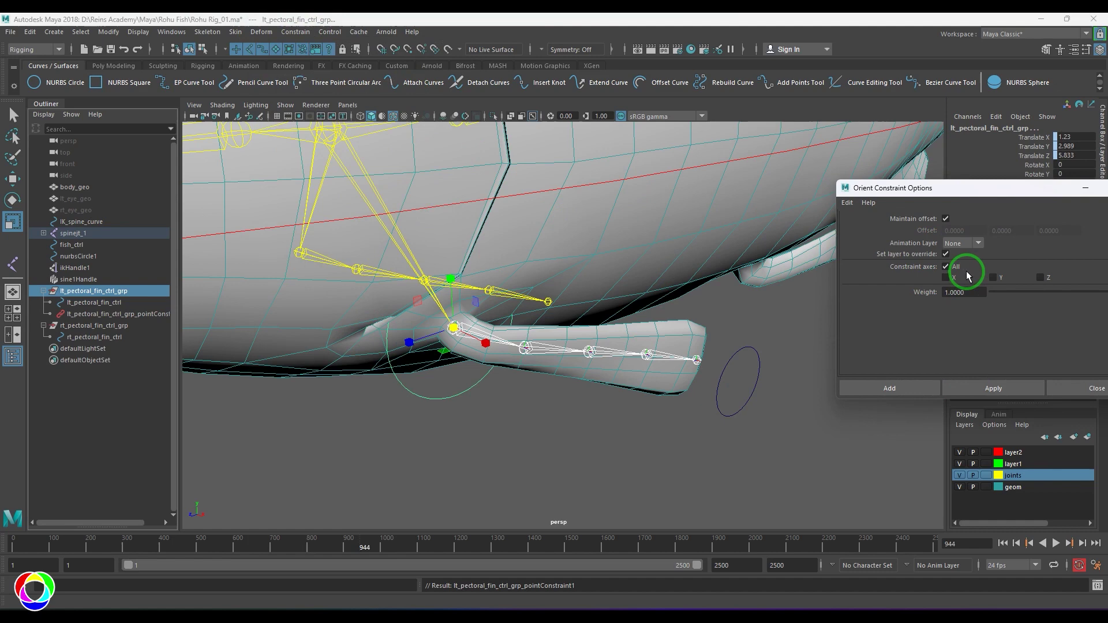
{"action": "left_click", "coordinate": [848, 203]}
{"action": "left_click", "coordinate": [866, 226]}
{"action": "left_click", "coordinate": [887, 387]}
{"action": "left_click_drag", "start_coordinate": [643, 391], "coordinate": [561, 416], "text": "alt"}
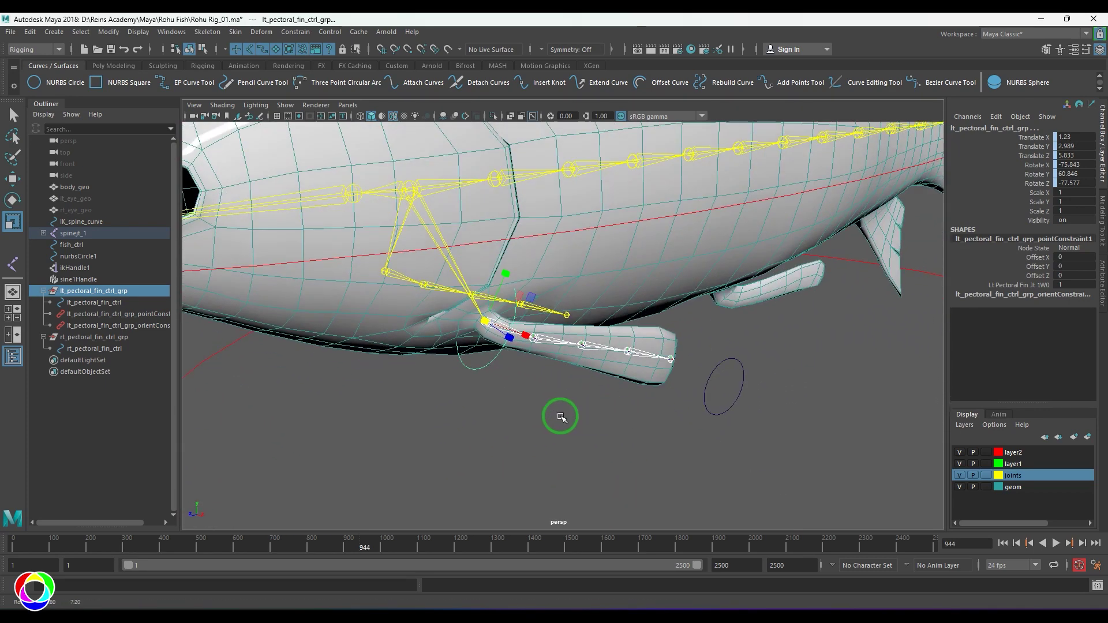
Delete the point and orient constraints under lt_pectoral_fin_ctrl_grp and check the translate and rotate channels of lt_pectoral_fin_ctrl.
{"action": "left_click", "coordinate": [629, 413]}
{"action": "scroll", "coordinate": [624, 414], "scroll_direction": "down", "scroll_amount": 6}
{"action": "mouse_move", "coordinate": [598, 415]}
{"action": "left_mouse_down", "text": "alt"}
{"action": "mouse_move", "coordinate": [553, 411]}
{"action": "mouse_move", "coordinate": [601, 400]}
{"action": "left_mouse_up", "text": "alt"}
{"action": "scroll", "coordinate": [625, 406], "scroll_direction": "up", "scroll_amount": 4}
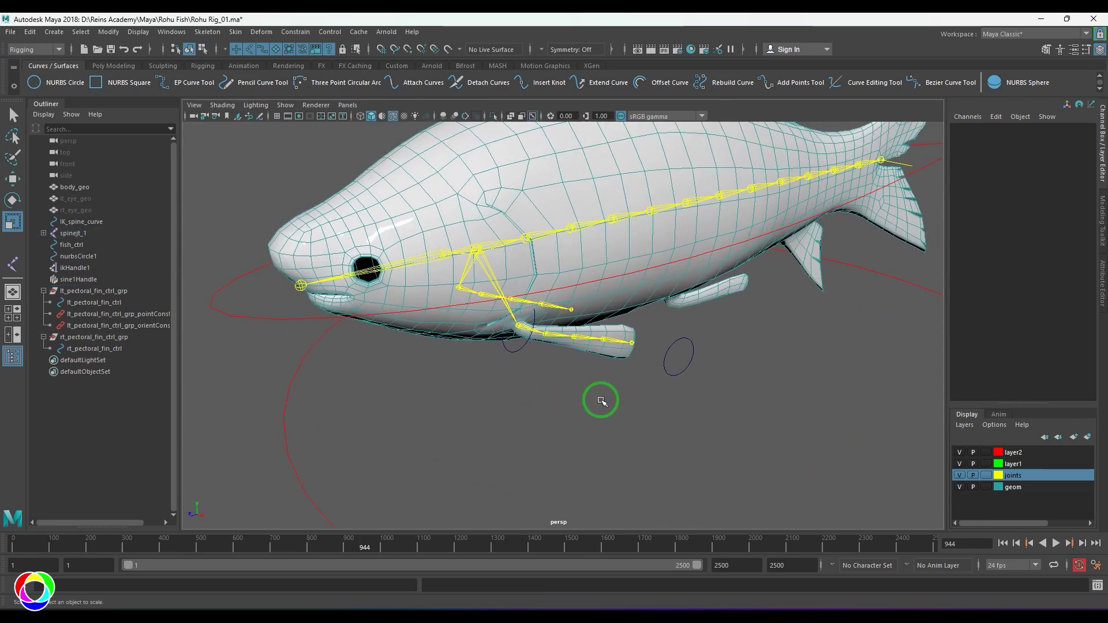
{"action": "left_click_drag", "start_coordinate": [128, 315], "coordinate": [128, 326]}
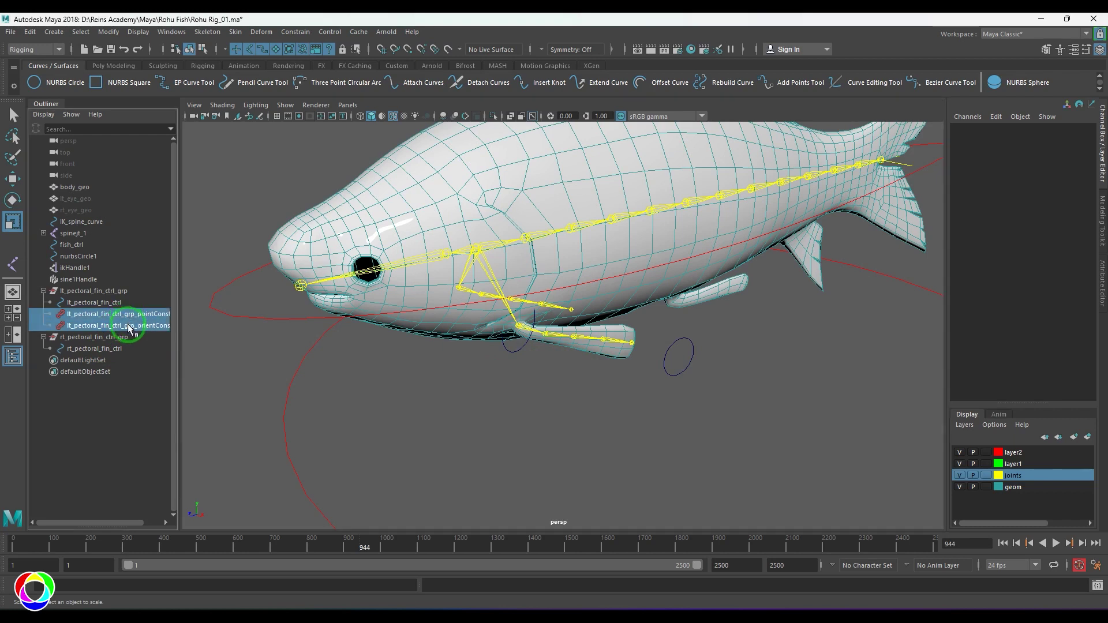
{"action": "key", "text": "Delete"}
{"action": "left_click", "coordinate": [530, 410]}
{"action": "left_click", "coordinate": [502, 348]}
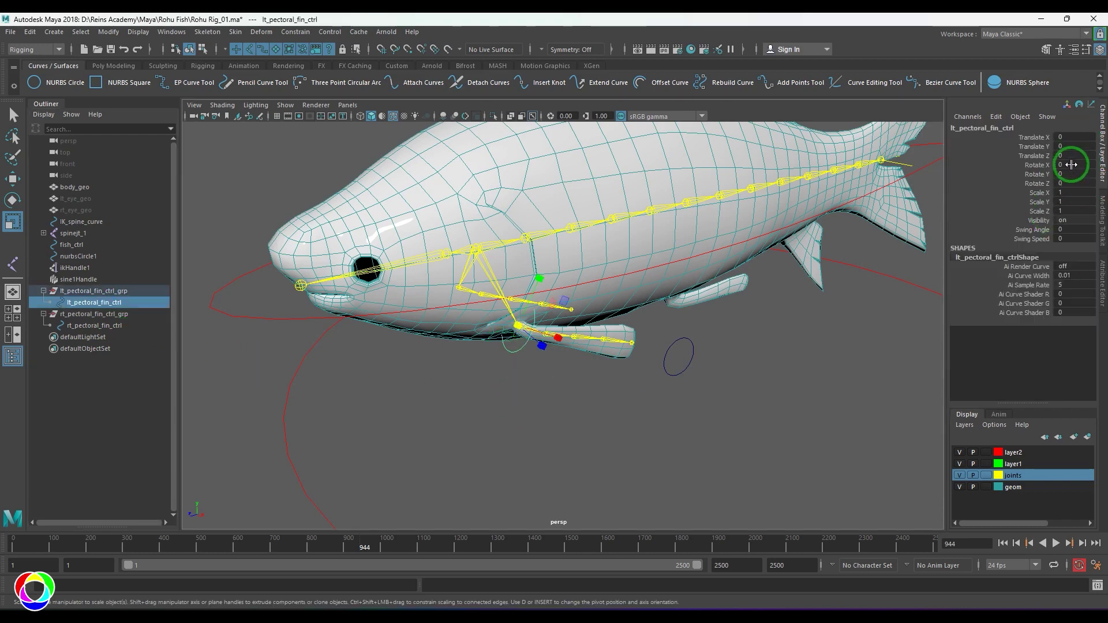
{"action": "left_click_drag", "start_coordinate": [1074, 146], "coordinate": [1076, 185]}
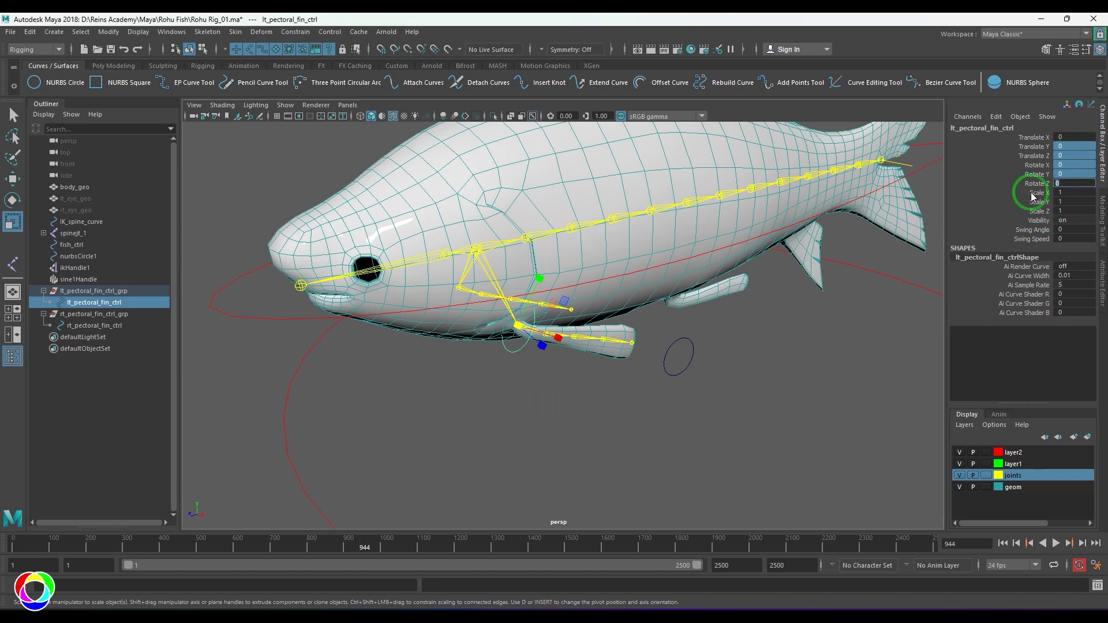
Try rotating lt_pectoral_fin_jt_1 by -45° about Y, undo the rotation and check the Rotate tool's axis orientation.
{"action": "scroll", "coordinate": [496, 407], "scroll_direction": "up", "scroll_amount": 3}
{"action": "left_click", "coordinate": [511, 339]}
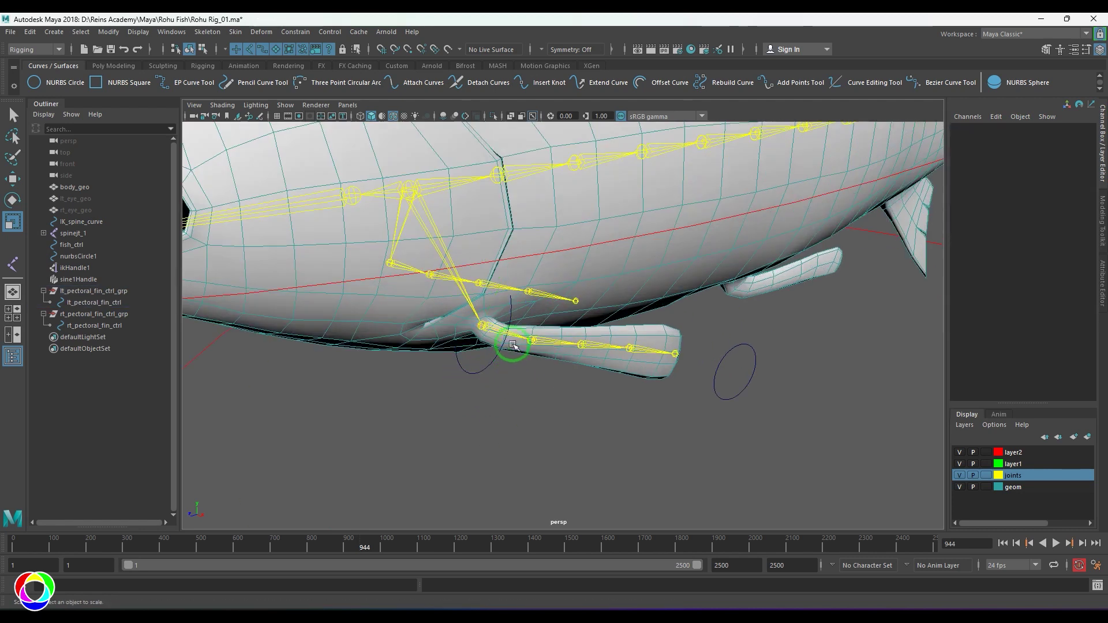
{"action": "key", "text": "e"}
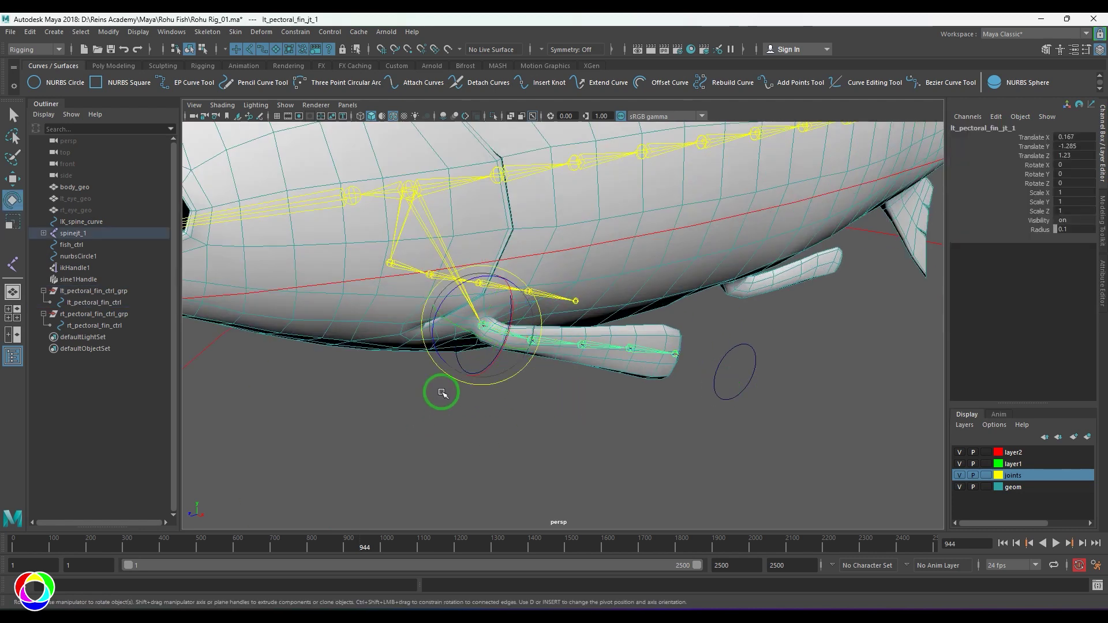
{"action": "mouse_move", "coordinate": [441, 341]}
{"action": "left_mouse_down"}
{"action": "mouse_move", "coordinate": [513, 327]}
{"action": "mouse_move", "coordinate": [443, 345]}
{"action": "left_mouse_up"}
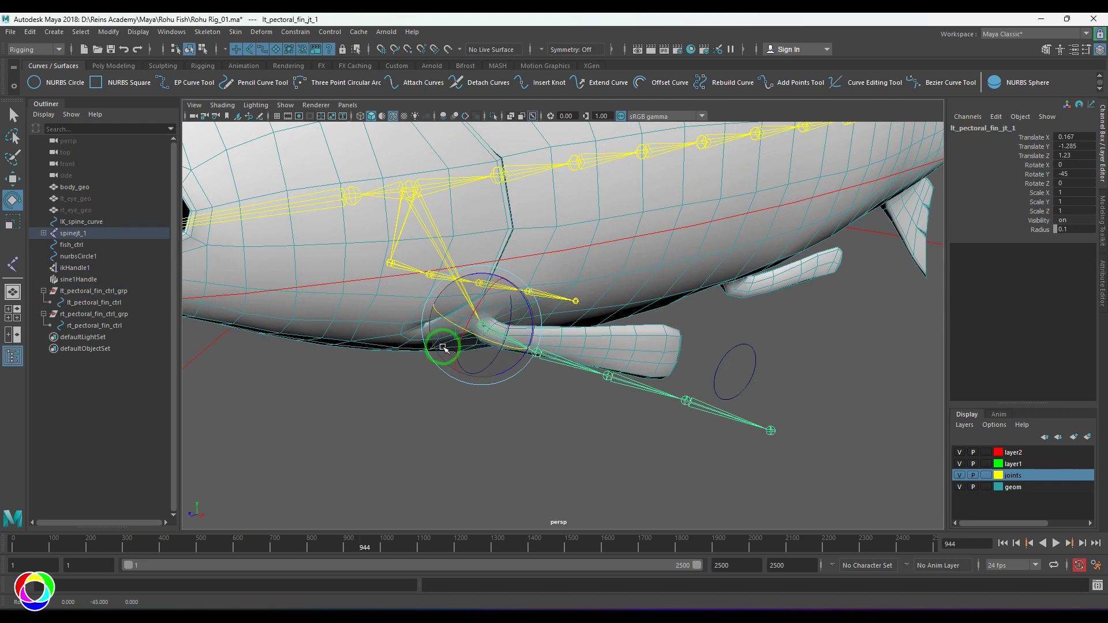
{"action": "key", "text": "ctrl+z"}
{"action": "left_click", "coordinate": [1086, 51]}
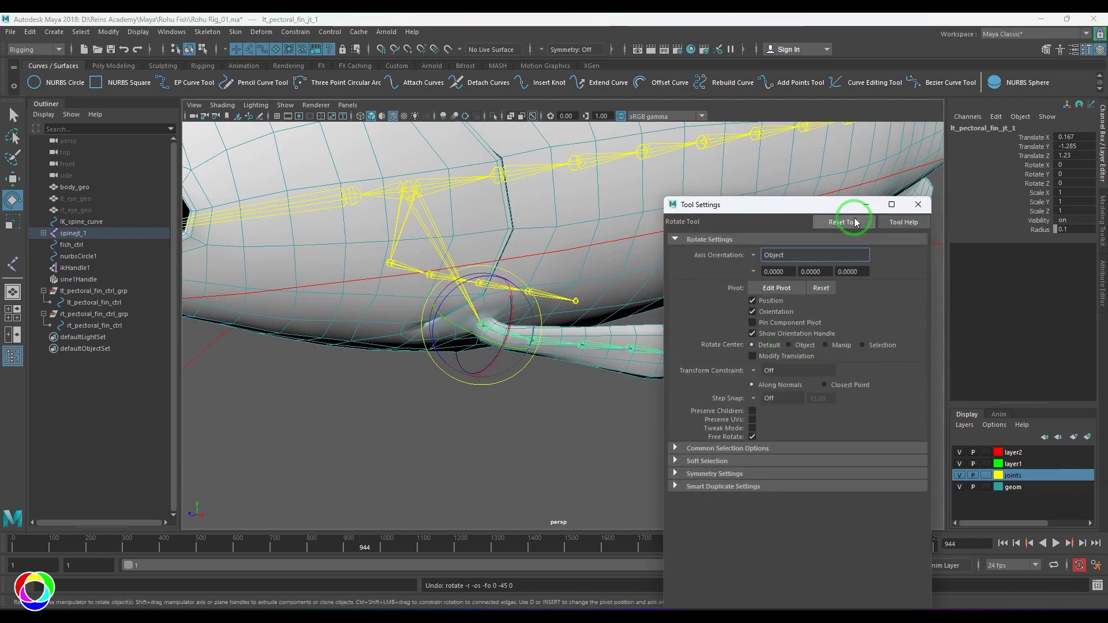
{"action": "left_click", "coordinate": [918, 204]}
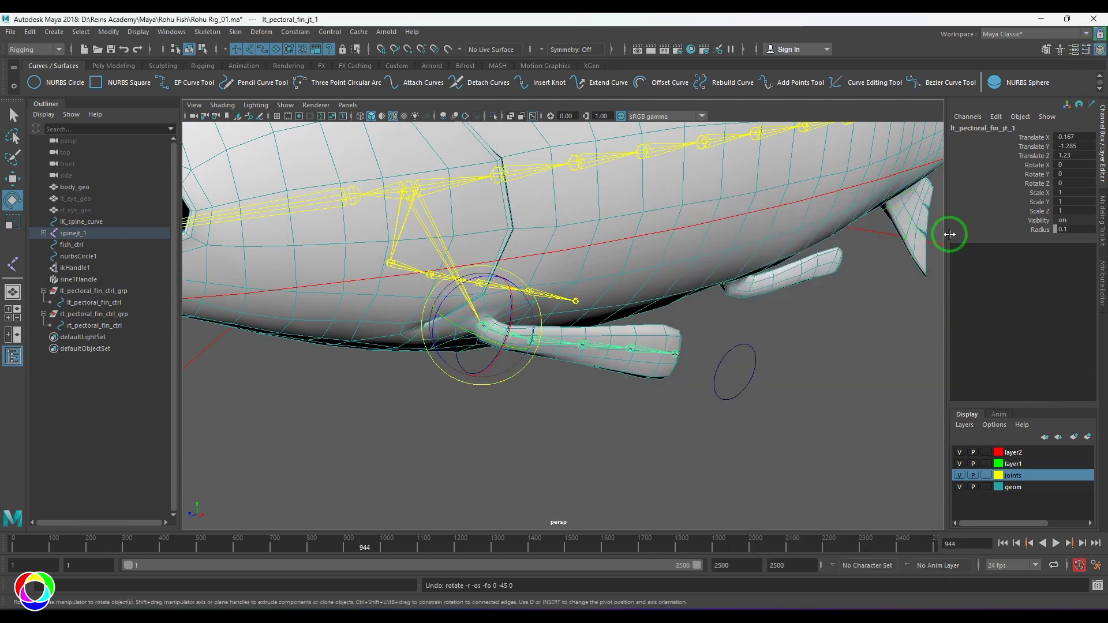
{"action": "left_click", "coordinate": [1040, 174]}
{"action": "left_click", "coordinate": [996, 117]}
{"action": "left_click", "coordinate": [999, 130]}
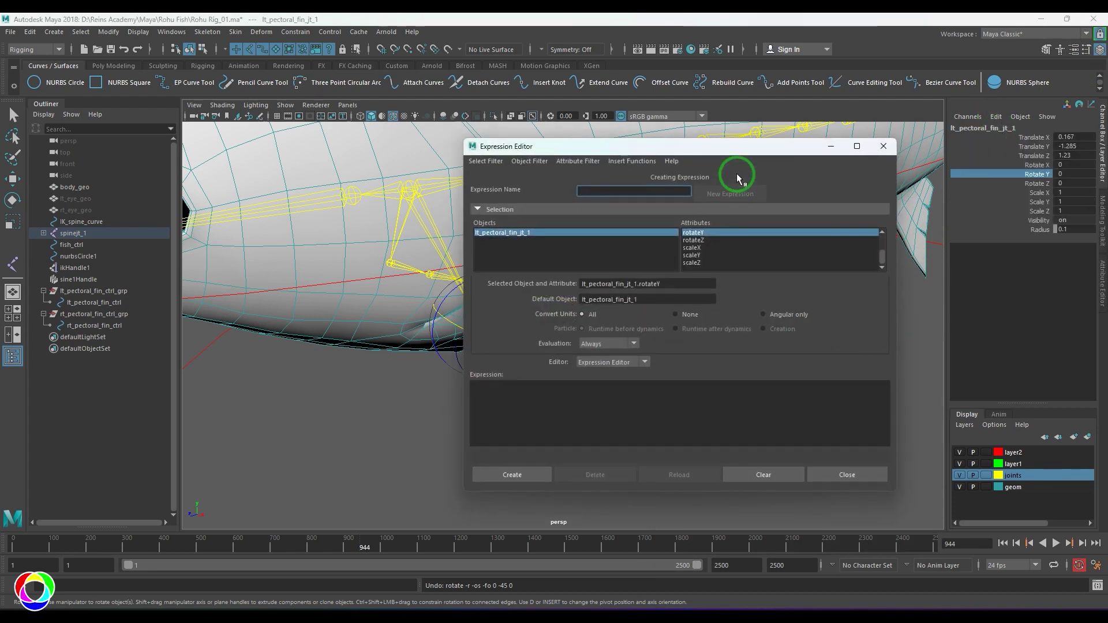
{"action": "left_click_drag", "start_coordinate": [736, 148], "coordinate": [873, 96]}
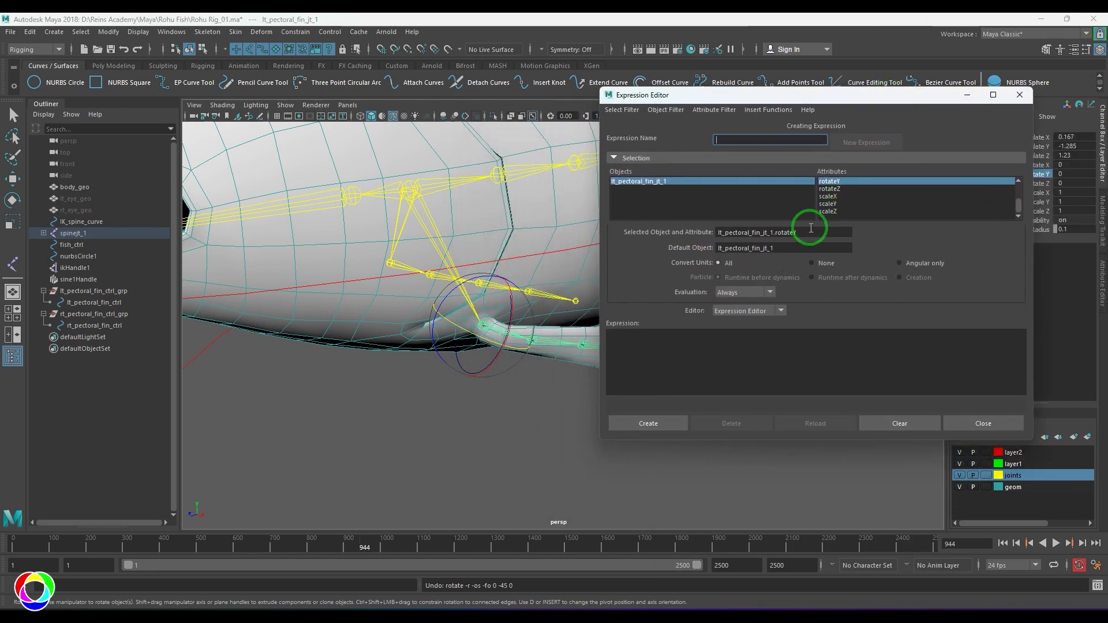
{"action": "left_click_drag", "start_coordinate": [811, 229], "coordinate": [698, 334]}
{"action": "left_click", "coordinate": [767, 346]}
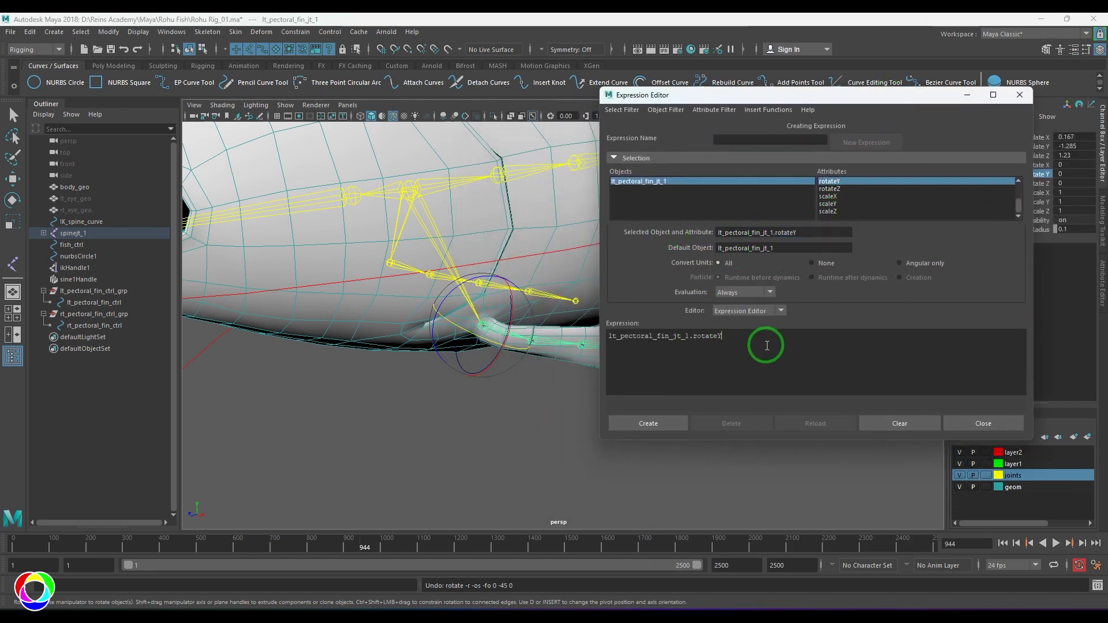
{"action": "scroll", "coordinate": [786, 348], "scroll_direction": "up", "scroll_amount": 4, "text": "ctrl"}
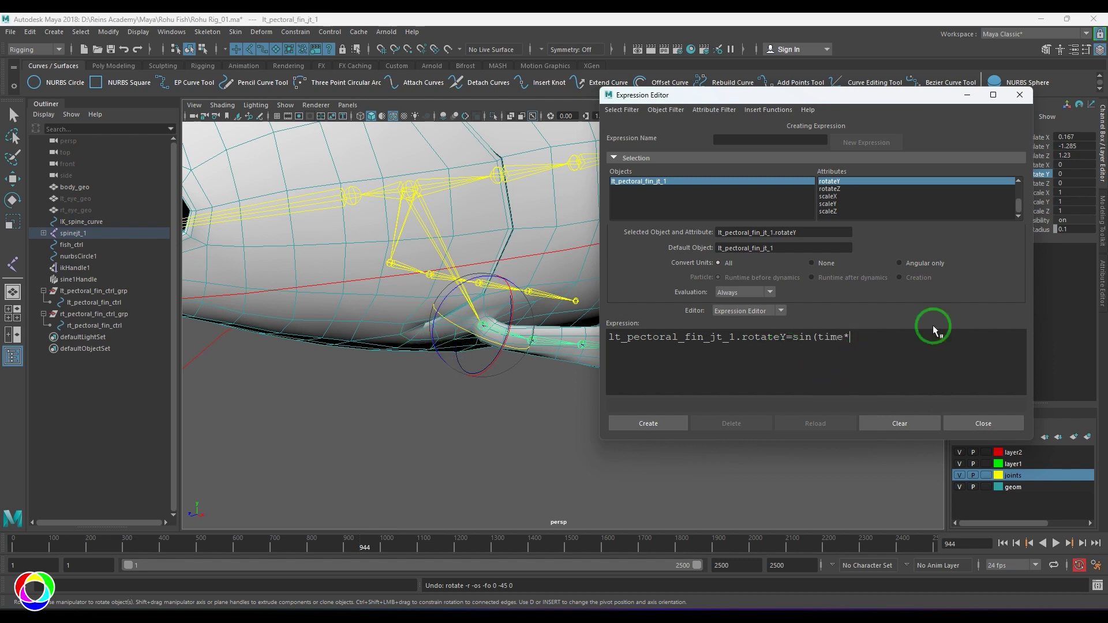
{"action": "left_click", "coordinate": [1020, 96]}
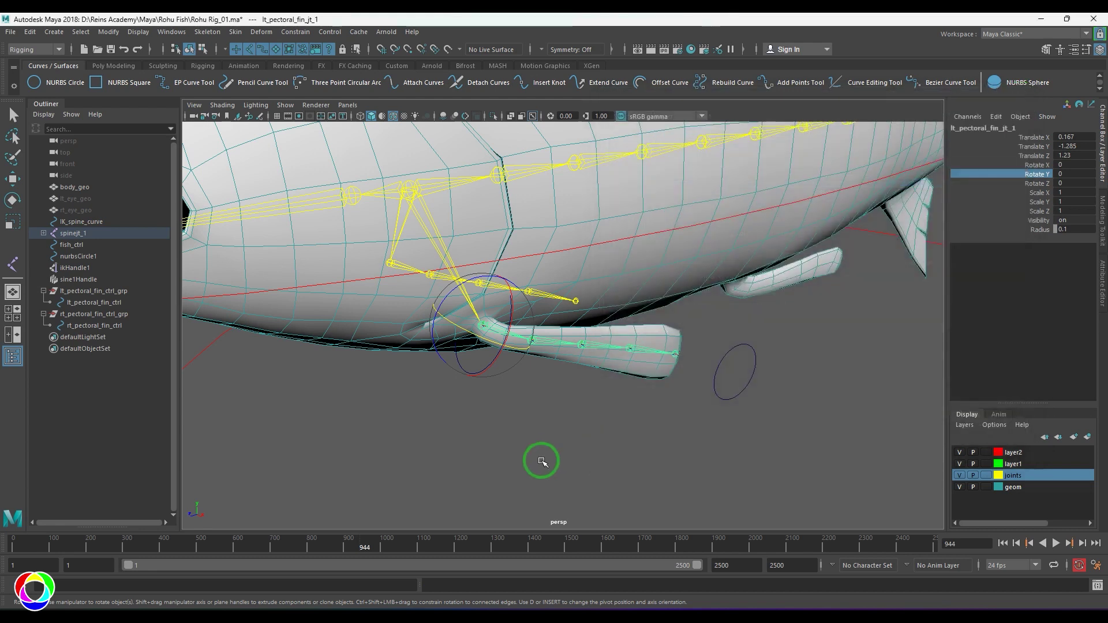
Open the Expression Editor for lt_pectoral_fin_ctrl's Swing Angle and copy its full attribute name.
{"action": "left_click_drag", "start_coordinate": [474, 372], "coordinate": [488, 394]}
{"action": "left_click", "coordinate": [985, 231]}
{"action": "left_click", "coordinate": [996, 116]}
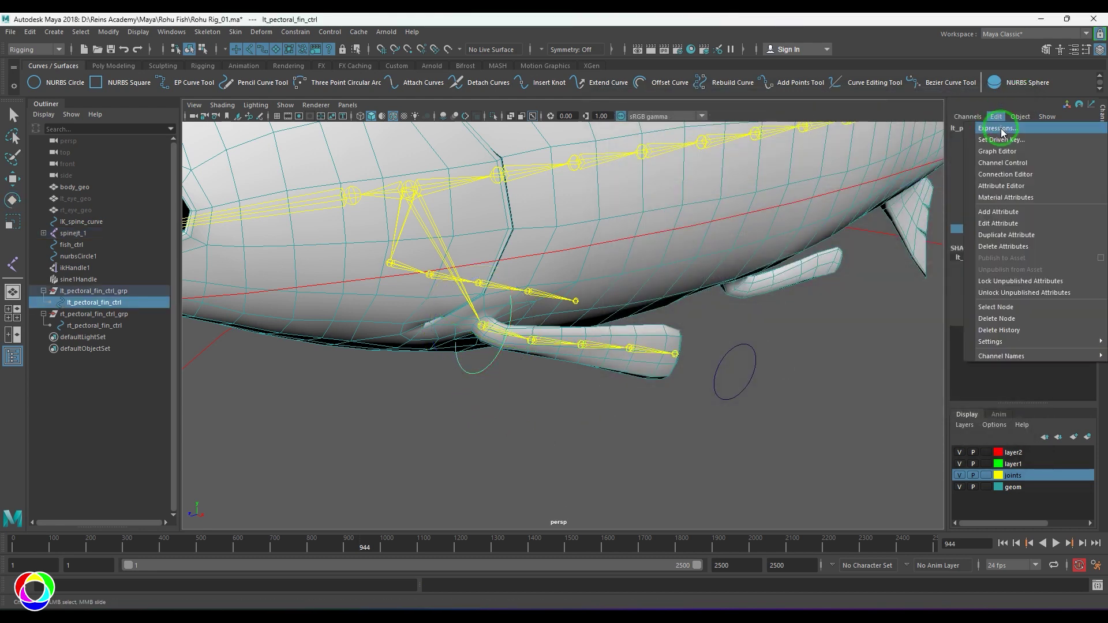
{"action": "left_click", "coordinate": [1002, 142]}
{"action": "left_click_drag", "start_coordinate": [825, 232], "coordinate": [604, 247]}
{"action": "key", "text": "ctrl+c"}
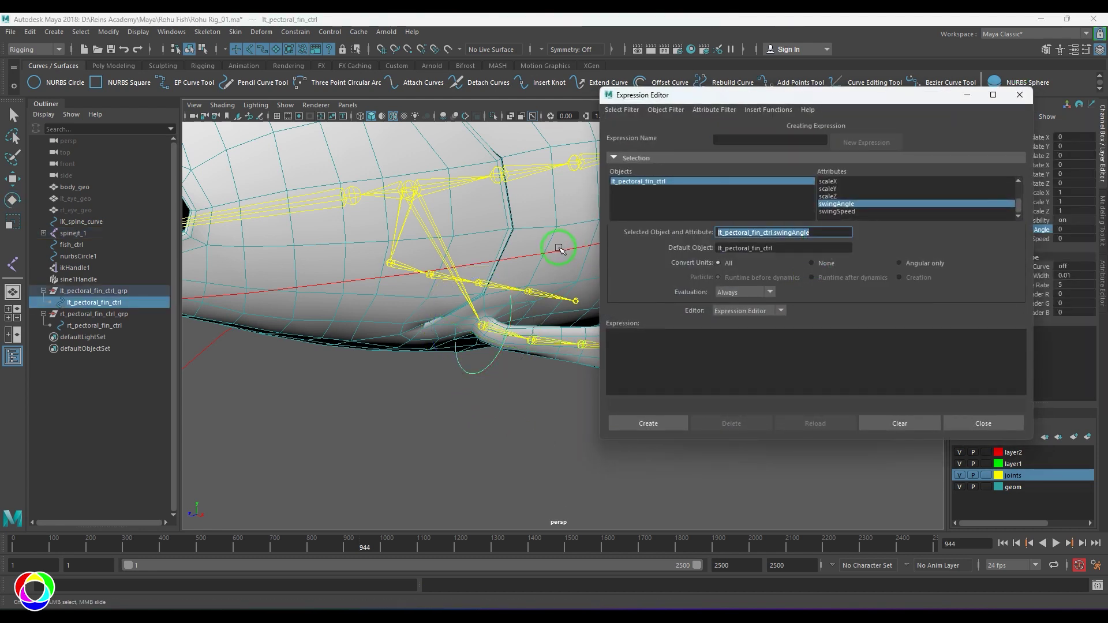
Launch WordPad and paste lt_pectoral_fin_ctrl.swingAngle into the blank document.
{"action": "key", "text": "super+r"}
{"action": "type", "text": "wordpa"}
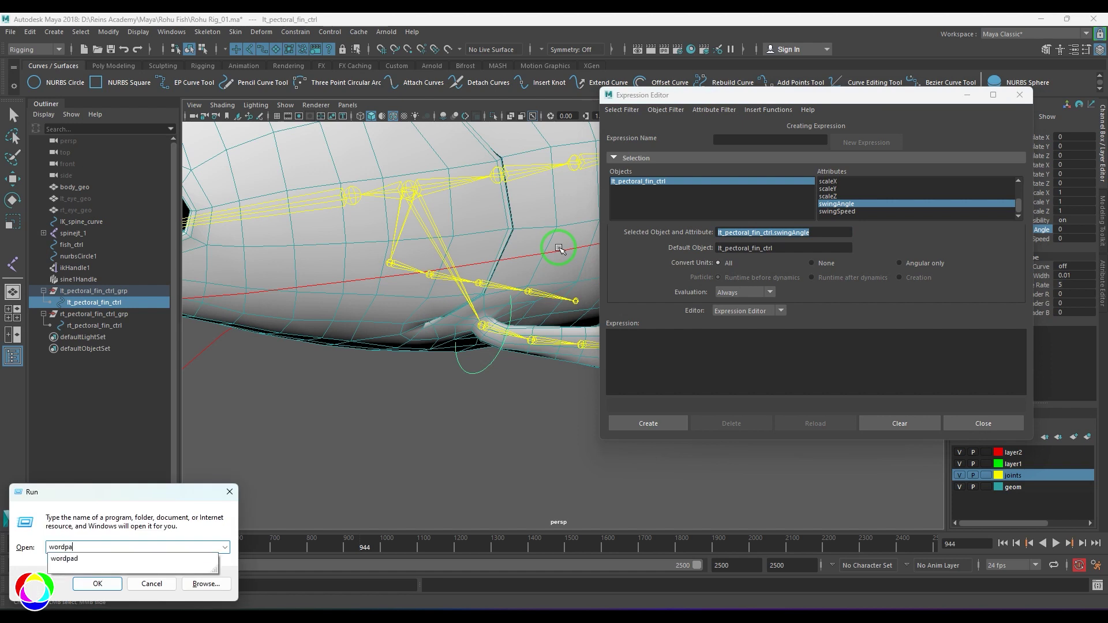
{"action": "type", "text": "d"}
{"action": "key", "text": "Return"}
{"action": "key", "text": "ctrl+v"}
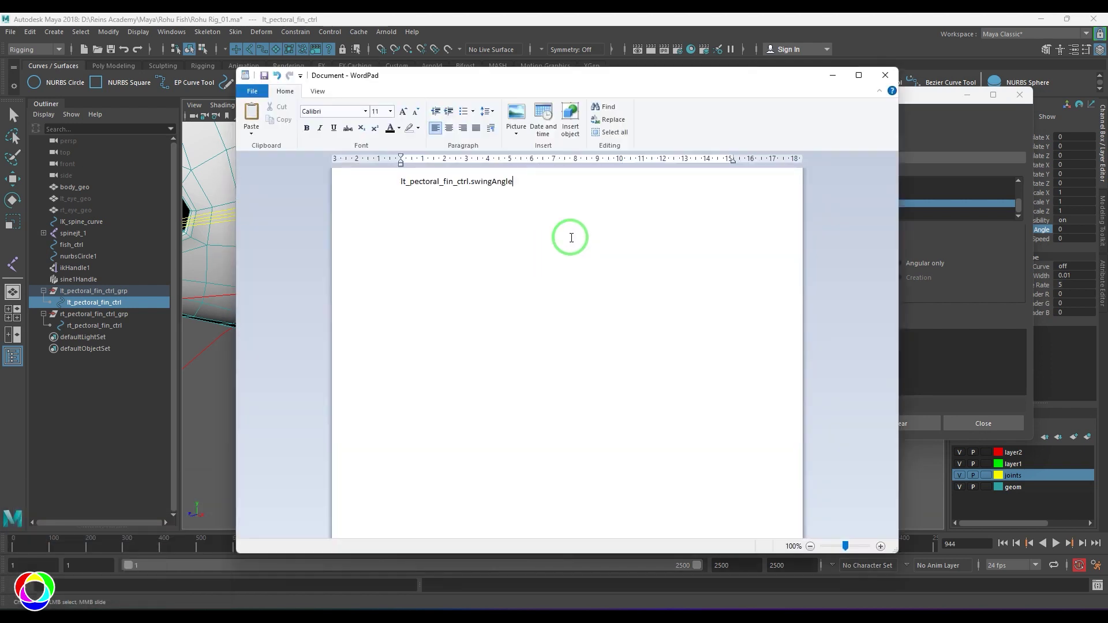
Copy lt_pectoral_fin_ctrl.swingSpeed from Maya's Expression Editor onto the second line of the WordPad document.
{"action": "left_click", "coordinate": [831, 78]}
{"action": "left_click", "coordinate": [843, 212]}
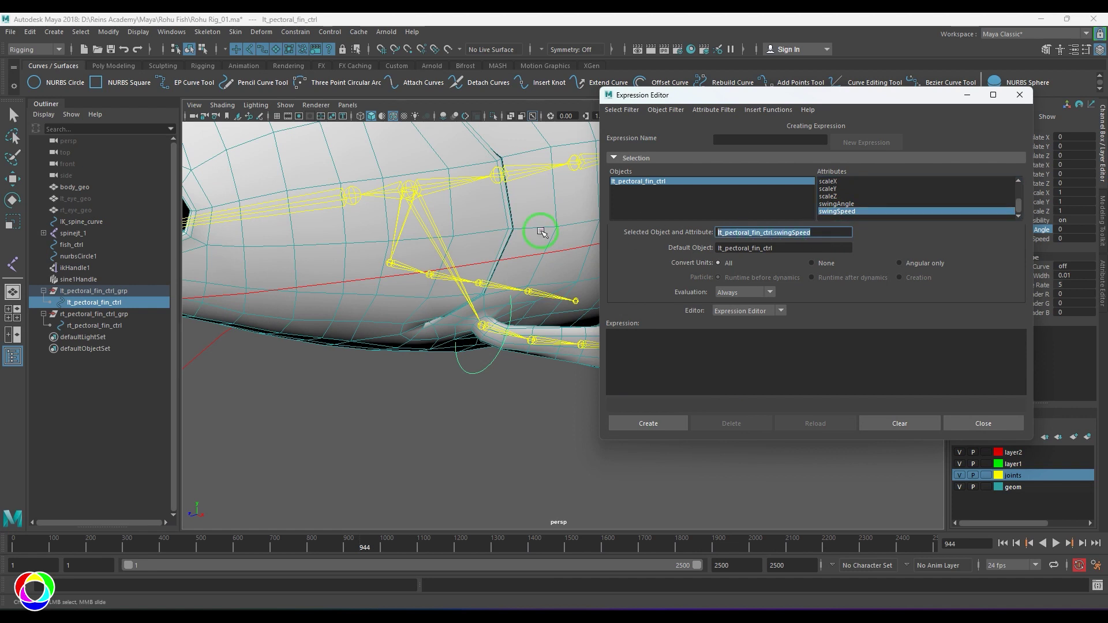
{"action": "left_click", "coordinate": [640, 616]}
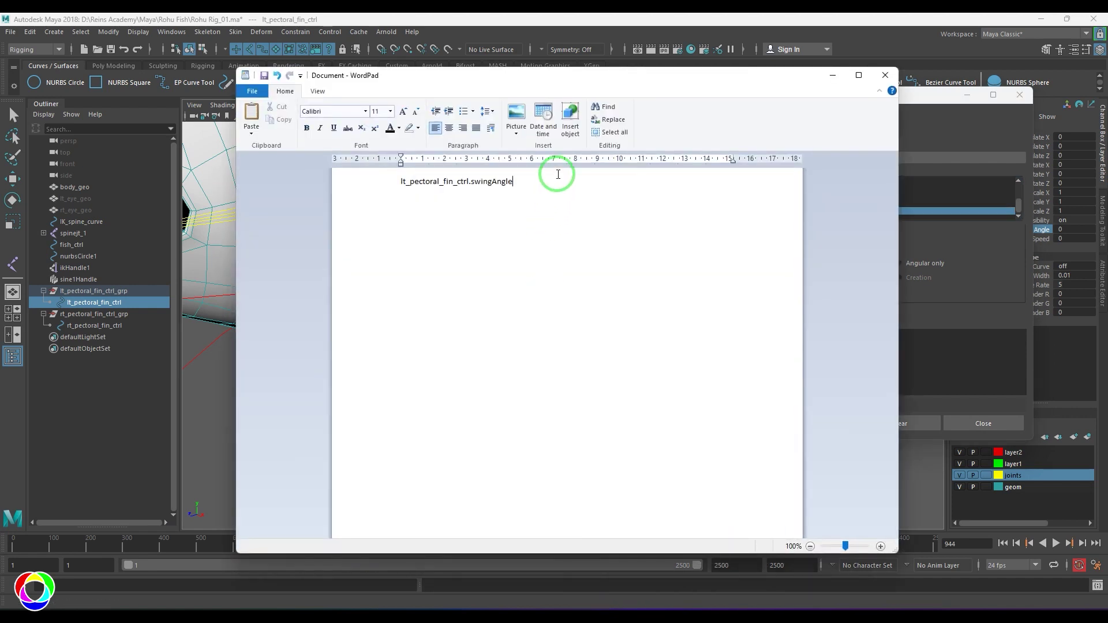
{"action": "left_click", "coordinate": [833, 75]}
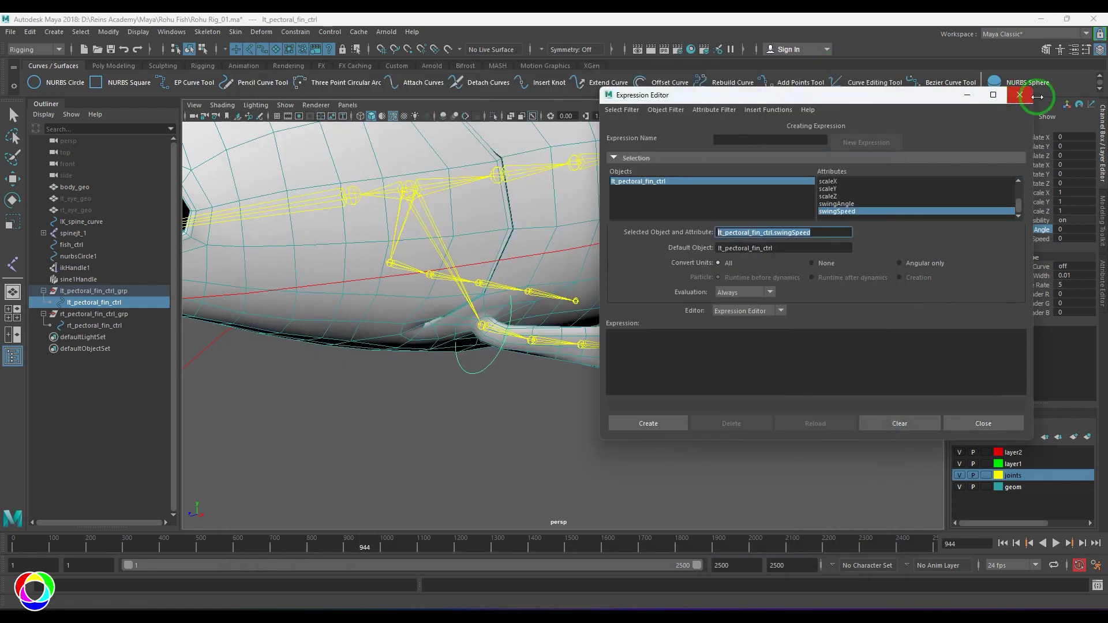
Close the control's Expression Editor and open it for Rotate Y of lt_pectoral_fin_jt_1.
{"action": "left_click", "coordinate": [1020, 94]}
{"action": "left_click", "coordinate": [635, 465]}
{"action": "left_click", "coordinate": [516, 340]}
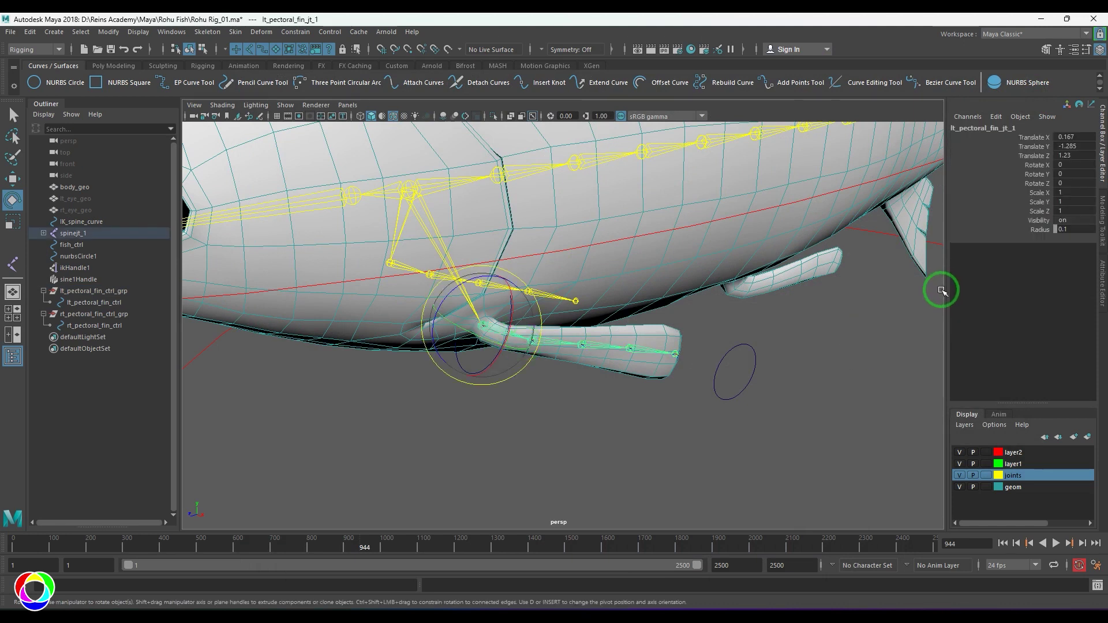
{"action": "left_click", "coordinate": [1036, 174]}
{"action": "left_click", "coordinate": [996, 117]}
{"action": "left_click", "coordinate": [1005, 127]}
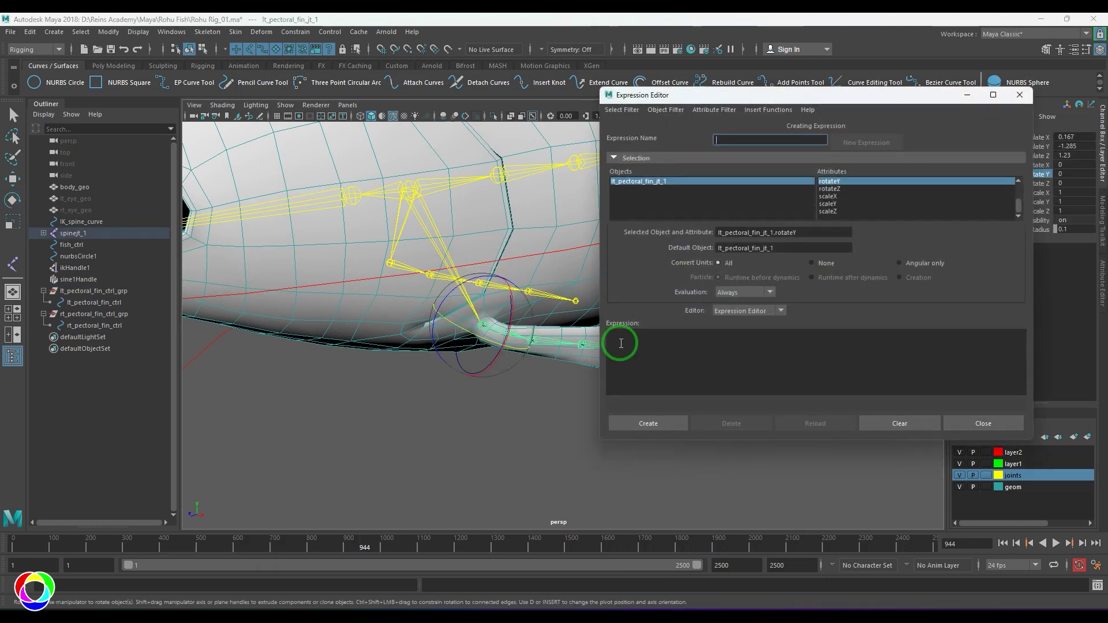
Begin the expression with "lt_pectoral_fin_jt_1.rotateY=sin(time*".
{"action": "left_click_drag", "start_coordinate": [802, 233], "coordinate": [714, 231]}
{"action": "left_click_drag", "start_coordinate": [725, 234], "coordinate": [705, 350]}
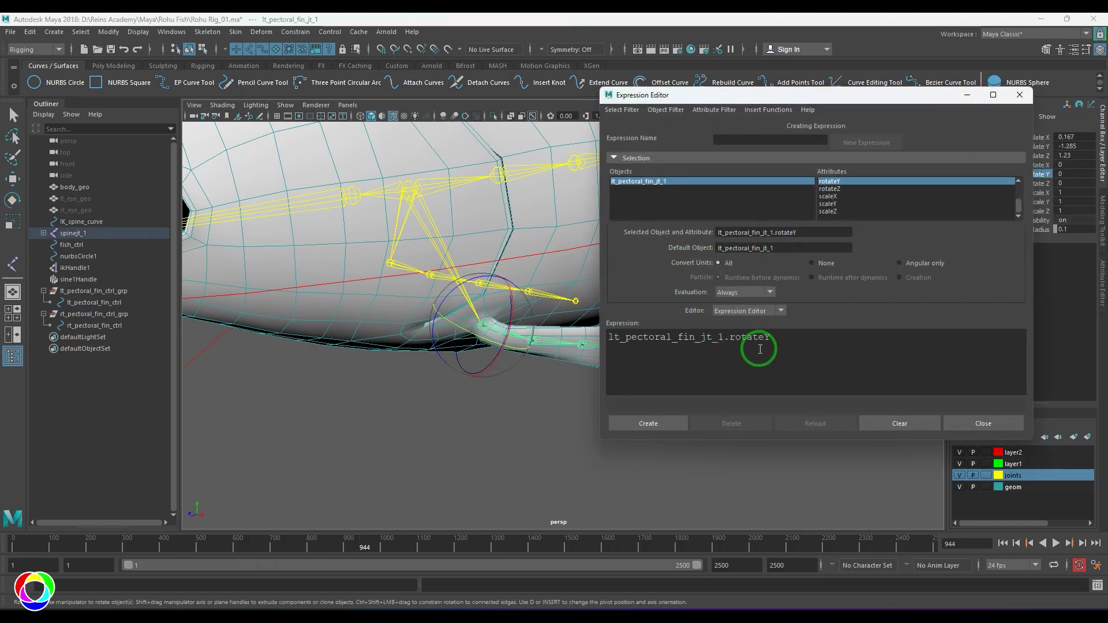
{"action": "type", "text": "="}
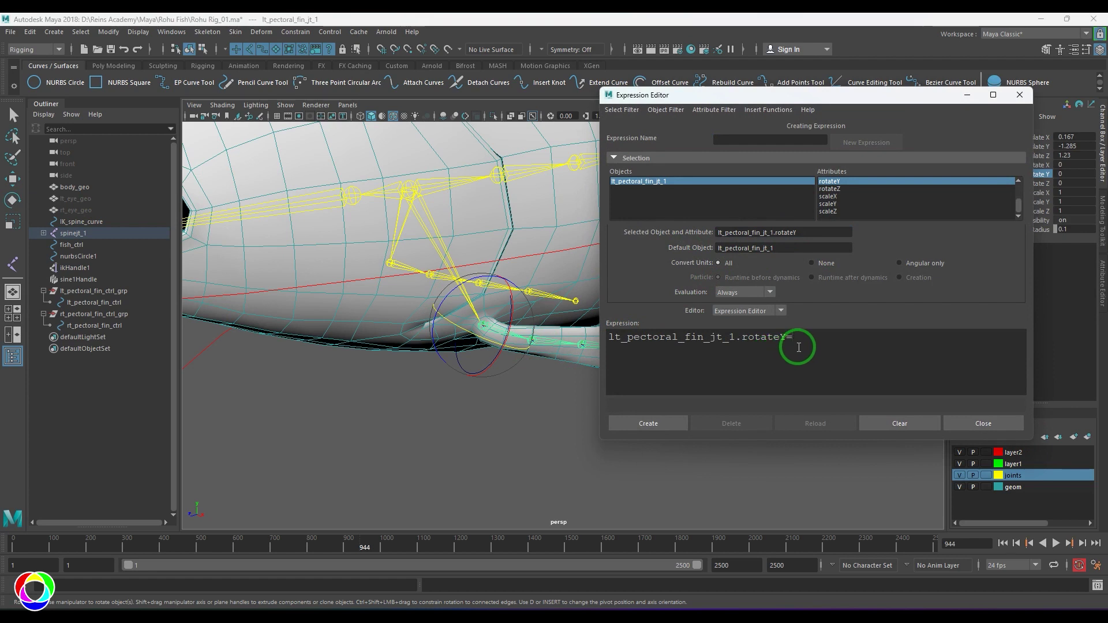
{"action": "type", "text": "sin(time*"}
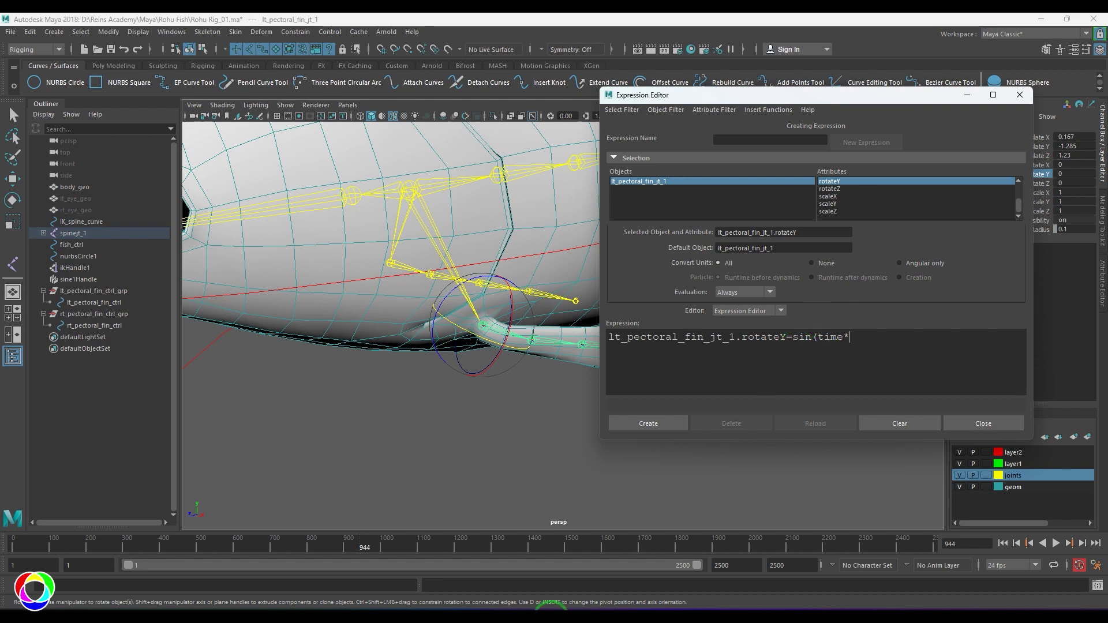
Append lt_pectoral_fin_ctrl.swingSpeed from the WordPad notes to the expression, followed by ")*".
{"action": "left_click", "coordinate": [642, 616]}
{"action": "left_click", "coordinate": [460, 235]}
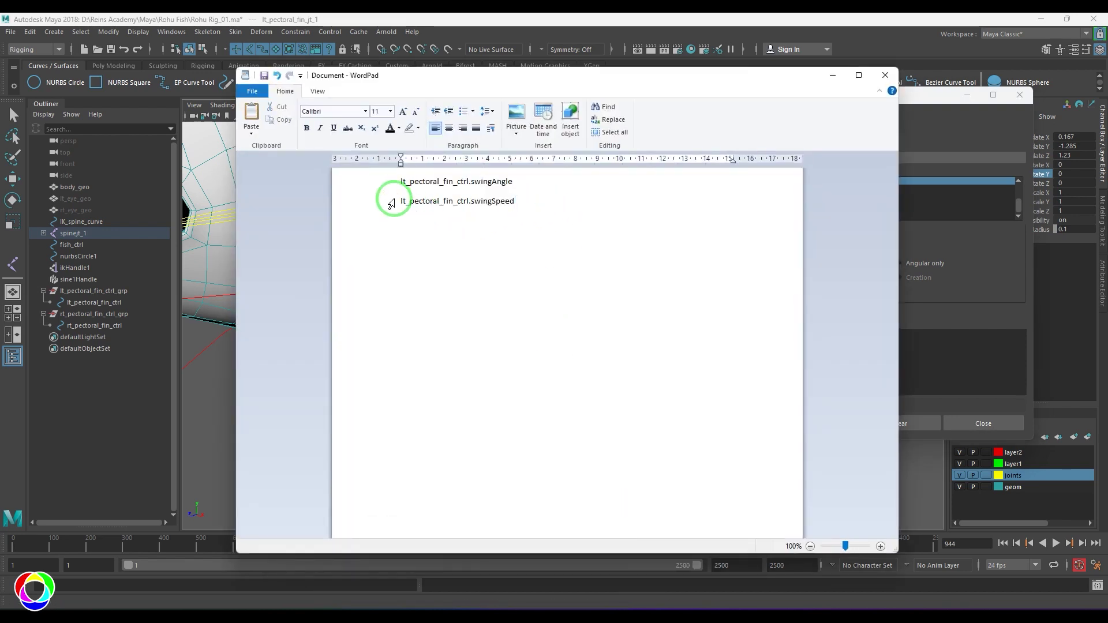
{"action": "left_click_drag", "start_coordinate": [399, 201], "coordinate": [533, 214]}
{"action": "key", "text": "ctrl+c"}
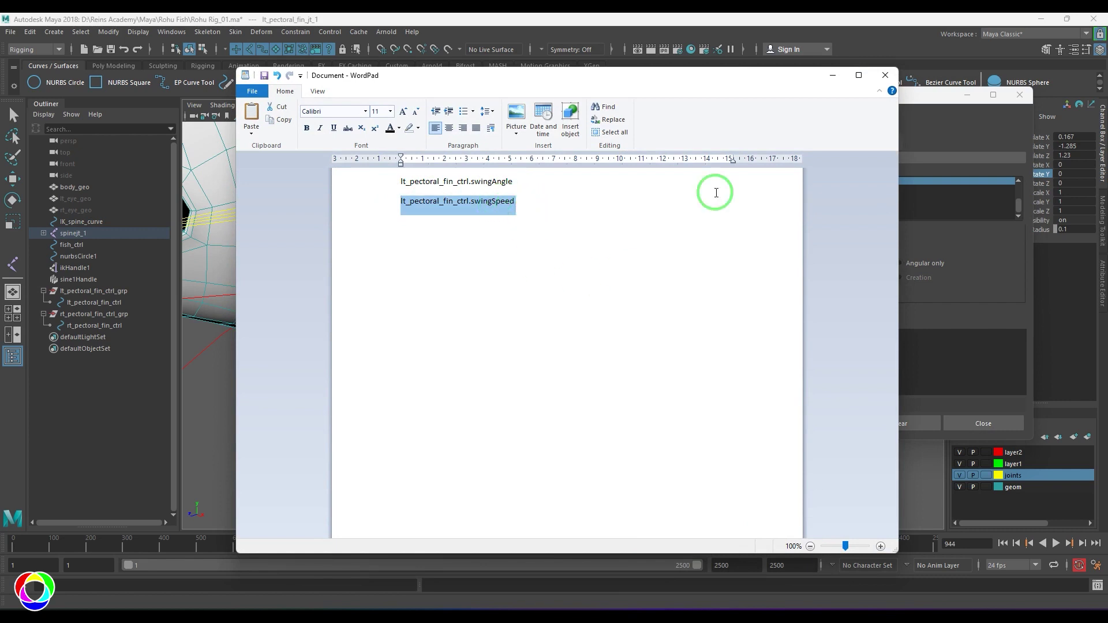
{"action": "left_click", "coordinate": [832, 76]}
{"action": "key", "text": "ctrl+v"}
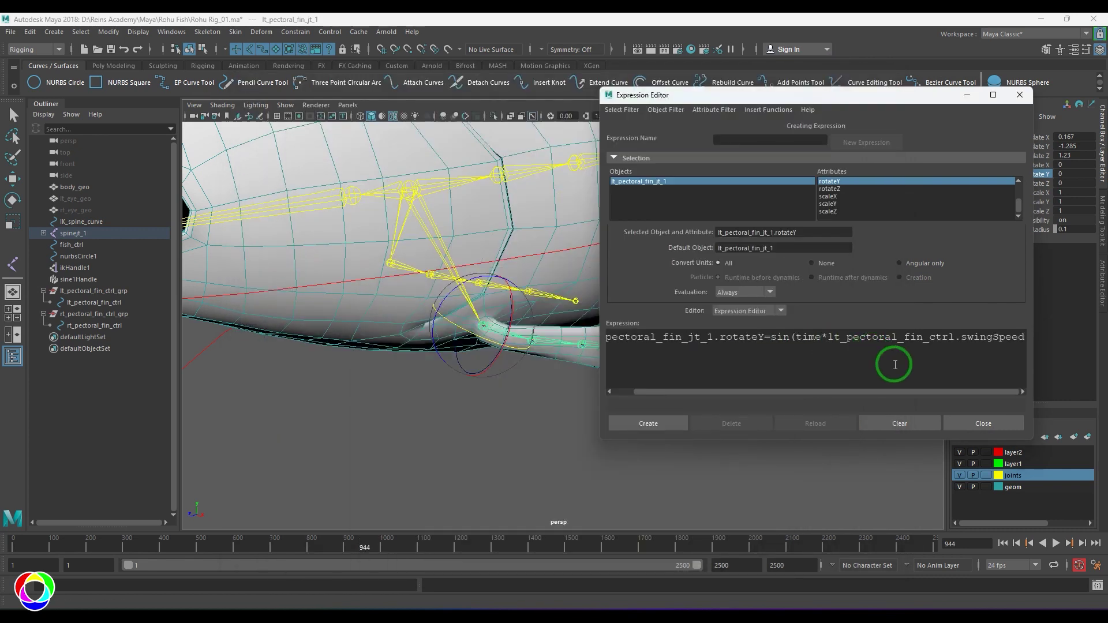
{"action": "type", "text": ")*"}
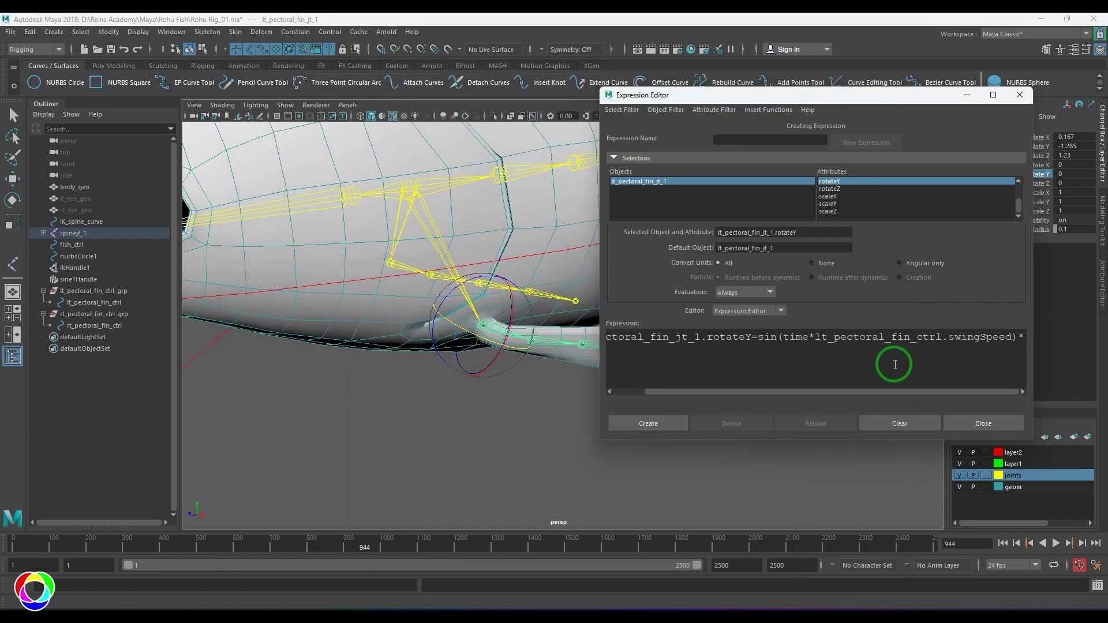
Complete the expression with lt_pectoral_fin_ctrl.swingAngle from the WordPad notes and a closing semicolon.
{"action": "left_click", "coordinate": [642, 610]}
{"action": "left_click", "coordinate": [517, 215]}
{"action": "left_click_drag", "start_coordinate": [512, 182], "coordinate": [397, 184]}
{"action": "key", "text": "ctrl+c"}
{"action": "left_click", "coordinate": [833, 75]}
{"action": "key", "text": "ctrl+v"}
{"action": "type", "text": ";"}
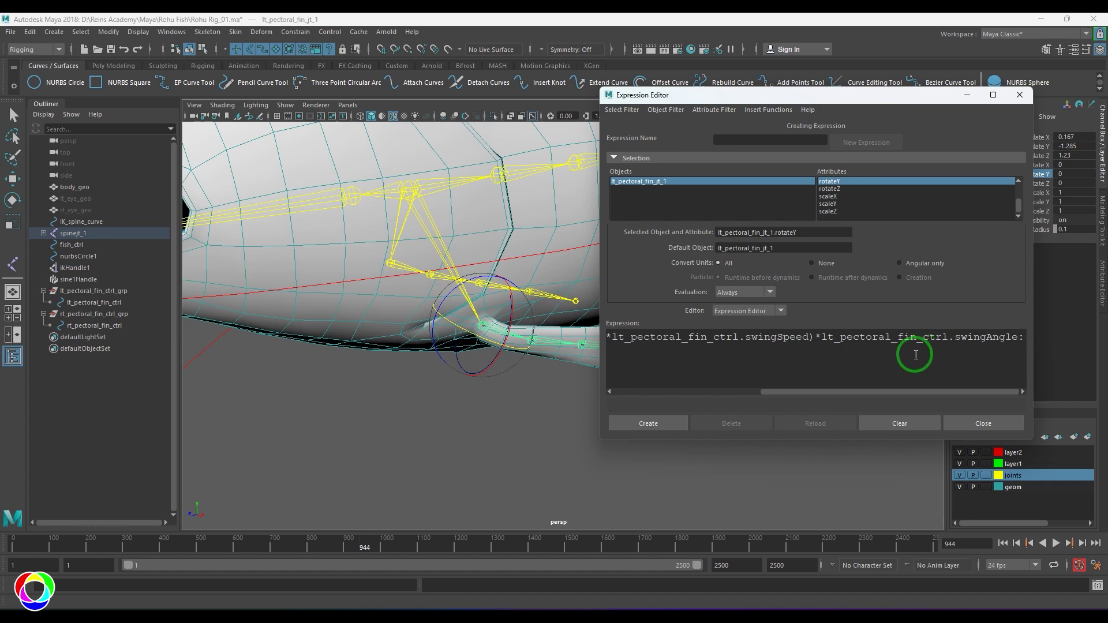
Shrink the expression text to fit, create the rotateY expression and close the Expression Editor.
{"action": "scroll", "coordinate": [915, 356], "scroll_direction": "down", "scroll_amount": 2, "text": "ctrl"}
{"action": "scroll", "coordinate": [914, 356], "scroll_direction": "down", "scroll_amount": 2, "text": "ctrl"}
{"action": "scroll", "coordinate": [908, 355], "scroll_direction": "up", "scroll_amount": 1, "text": "ctrl"}
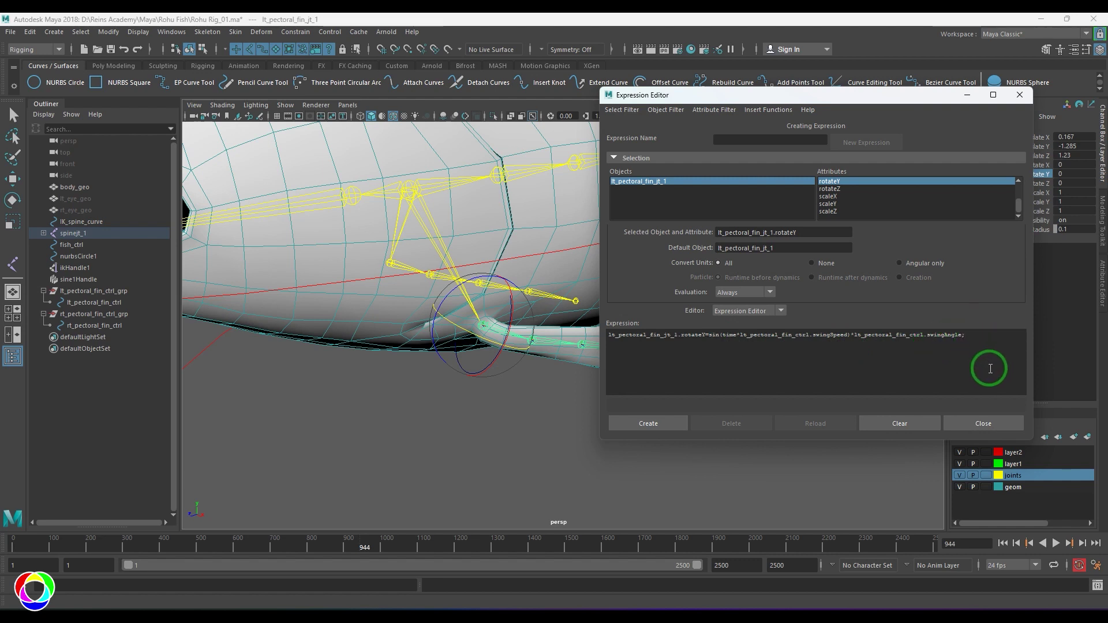
{"action": "left_click", "coordinate": [653, 422]}
{"action": "left_click", "coordinate": [1003, 425]}
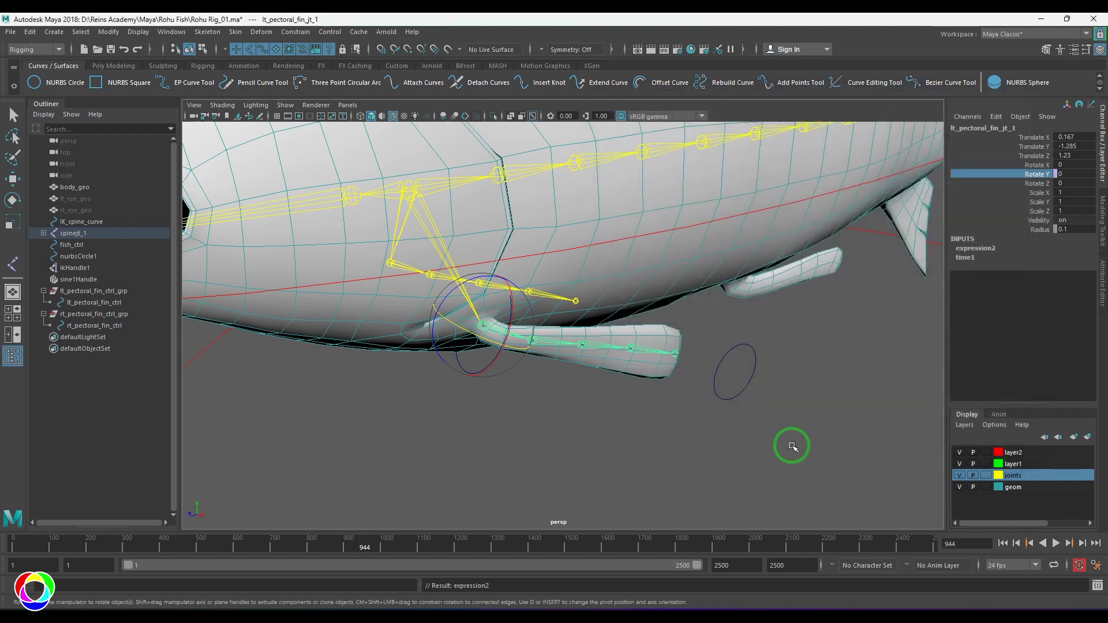
Play the timeline from frame 1 to check the fin joints' motion, and stop the playback.
{"action": "left_click", "coordinate": [720, 464]}
{"action": "left_click", "coordinate": [1004, 543]}
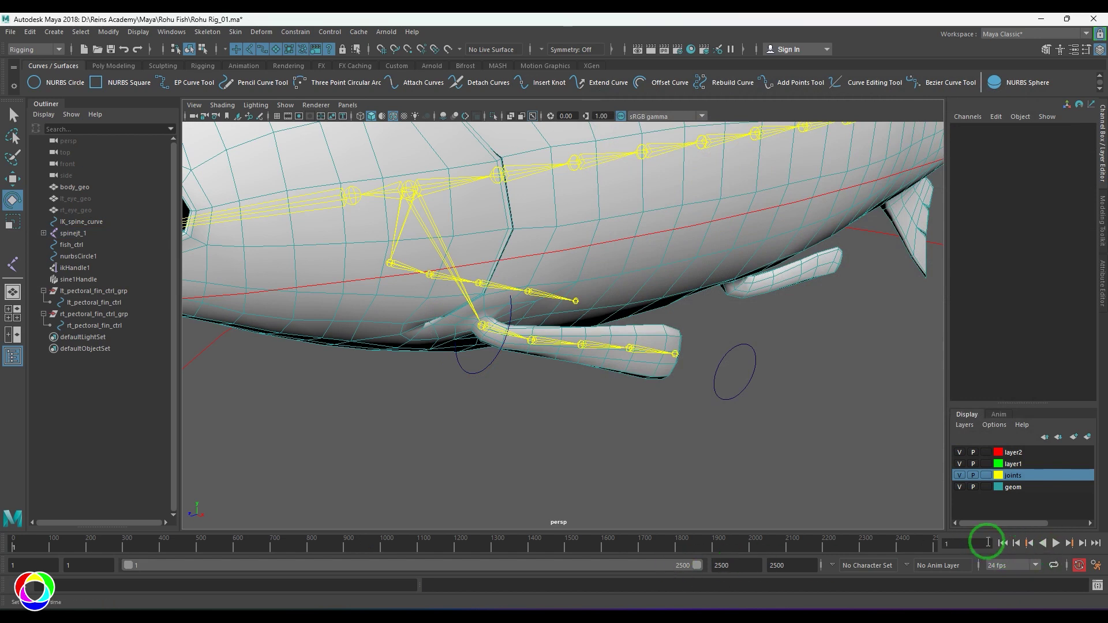
{"action": "left_click", "coordinate": [1055, 543]}
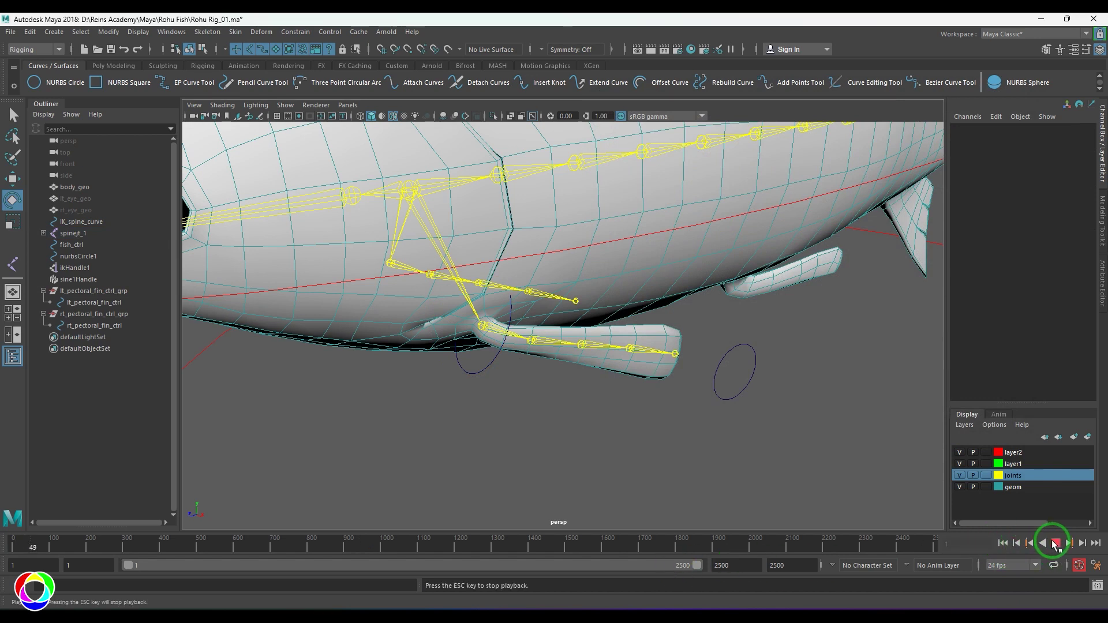
{"action": "left_click", "coordinate": [1055, 543]}
Test the fin swing in playback with lt_pectoral_fin_ctrl's Swing Angle at 10 and Swing Speed at 3.
{"action": "left_click", "coordinate": [483, 386]}
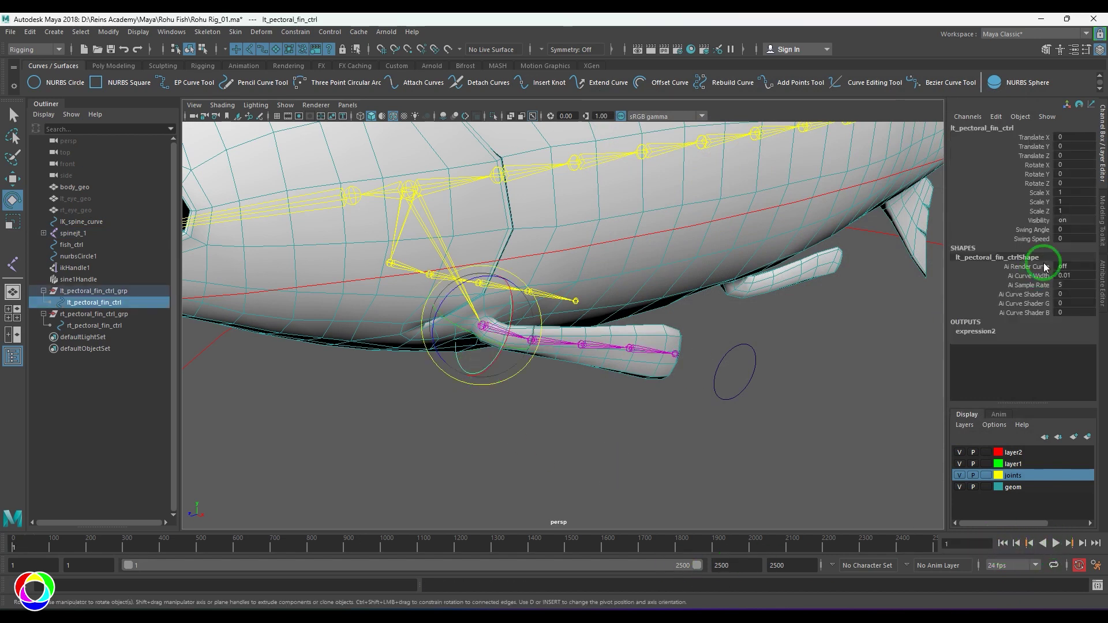
{"action": "key", "text": "Return"}
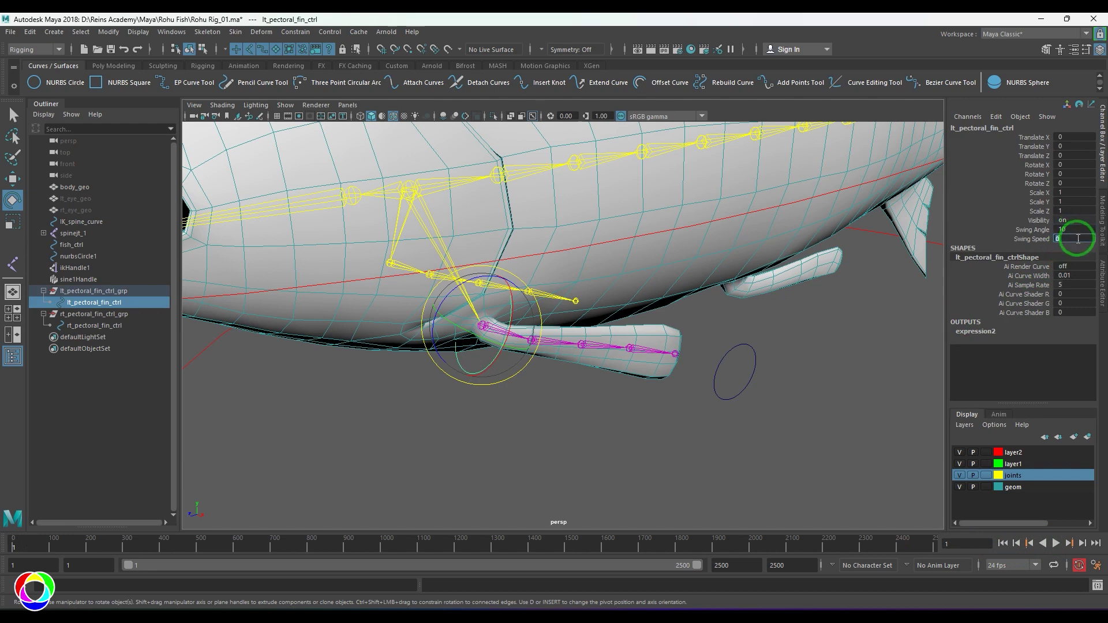
{"action": "type", "text": "3"}
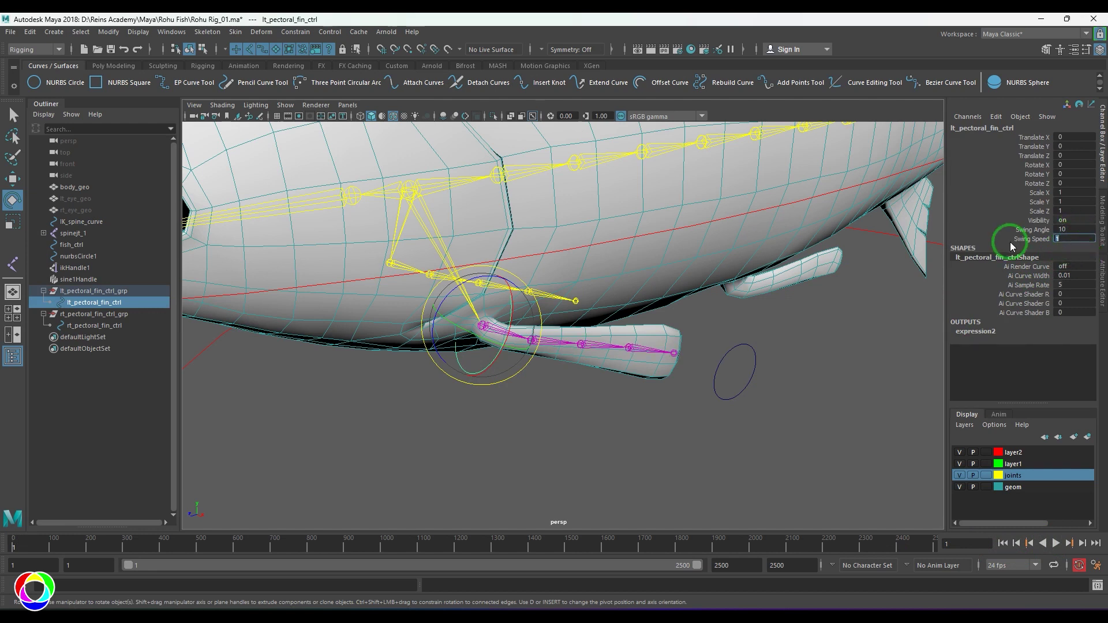
{"action": "left_click", "coordinate": [1056, 543]}
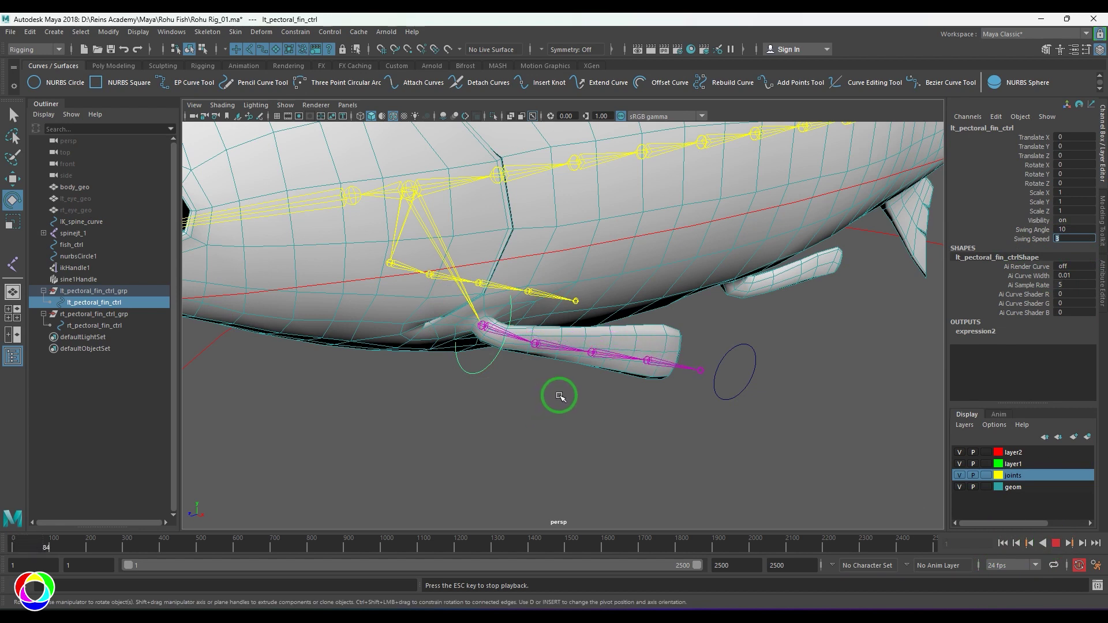
{"action": "left_click", "coordinate": [1057, 543]}
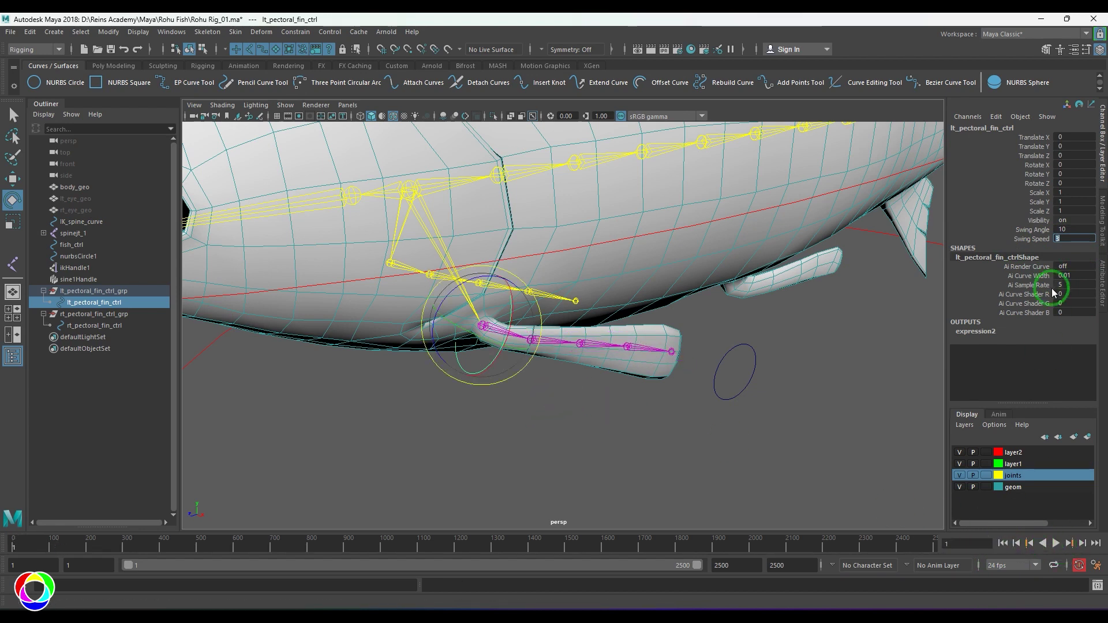
Reset both Swing Angle and Swing Speed of lt_pectoral_fin_ctrl to 0 and deselect the control.
{"action": "left_click_drag", "start_coordinate": [1074, 230], "coordinate": [1074, 238]}
{"action": "type", "text": "0"}
{"action": "key", "text": "Return"}
{"action": "left_click", "coordinate": [612, 434]}
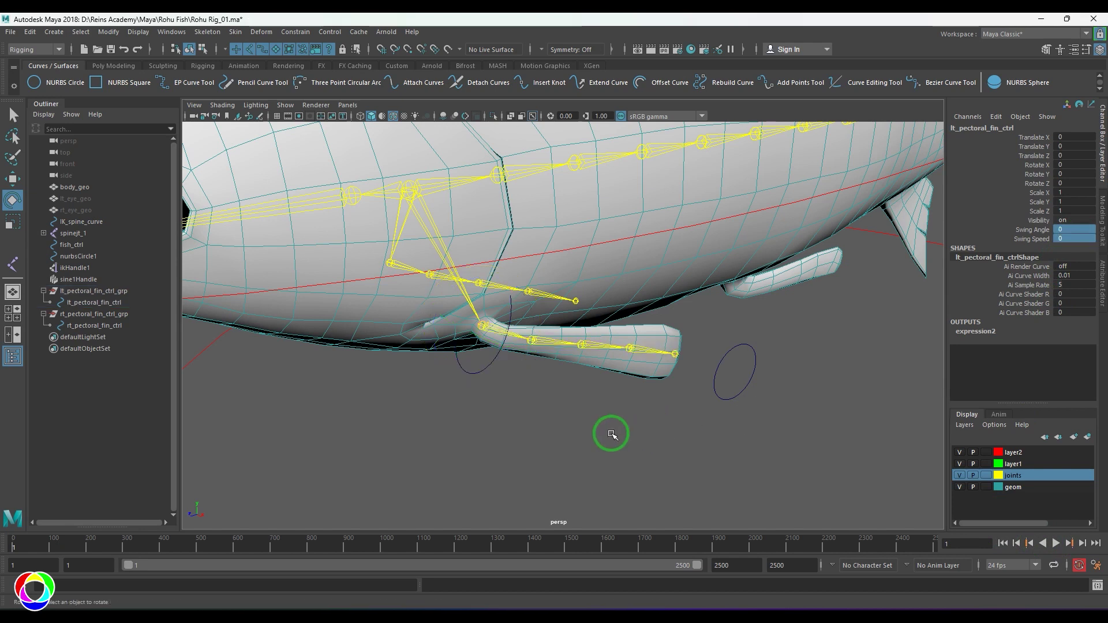
{"action": "scroll", "coordinate": [612, 434], "scroll_direction": "up", "scroll_amount": 2}
{"action": "left_click", "coordinate": [518, 347]}
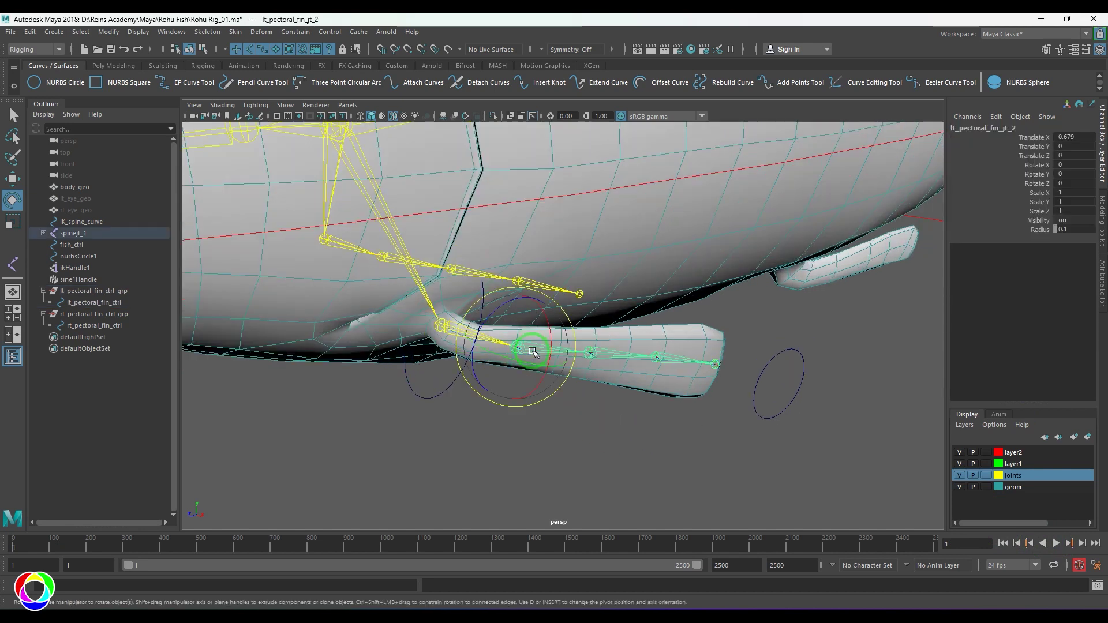
{"action": "left_click", "coordinate": [1037, 174]}
{"action": "left_click", "coordinate": [996, 116]}
{"action": "left_click", "coordinate": [1007, 139]}
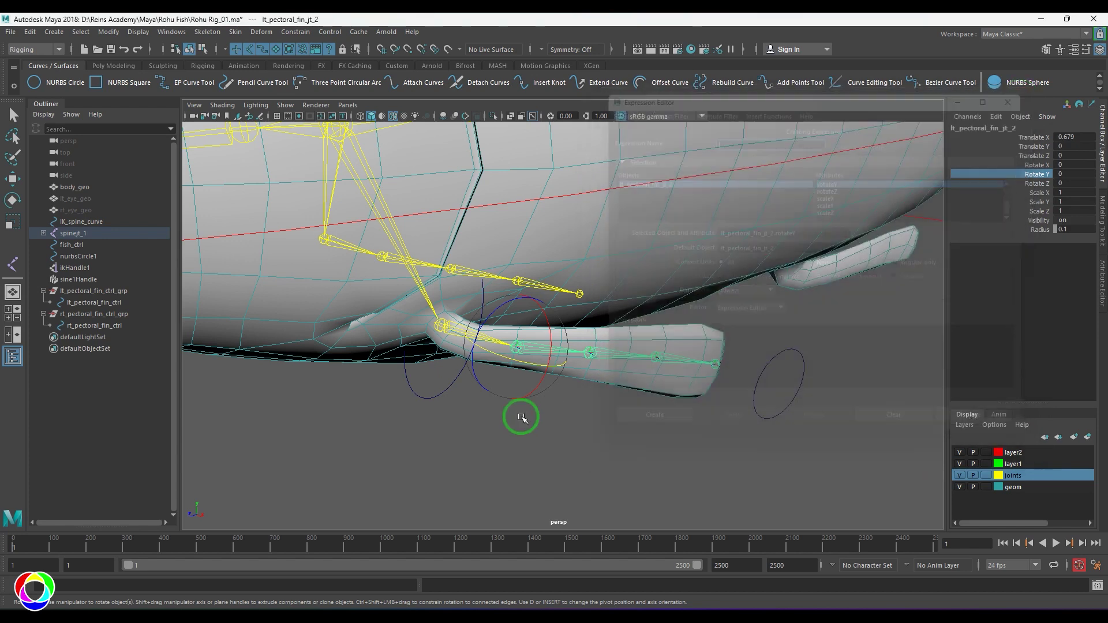
{"action": "left_click", "coordinate": [519, 414]}
Open the existing Rotate Y expression of lt_pectoral_fin_jt_1 for editing.
{"action": "left_click", "coordinate": [442, 325]}
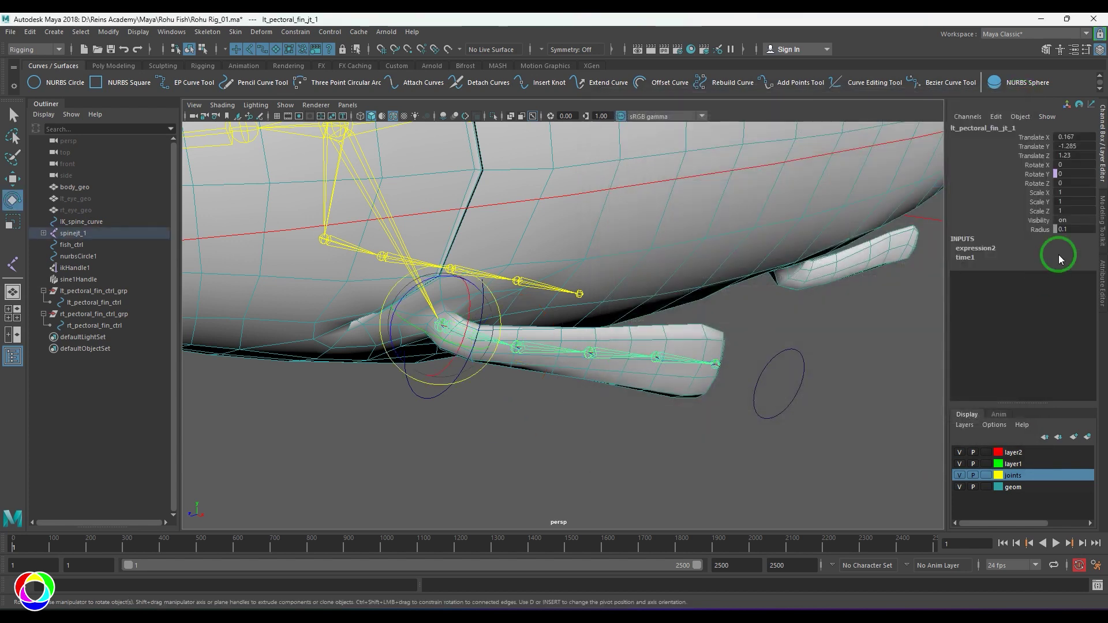
{"action": "left_click", "coordinate": [1037, 175]}
{"action": "left_click", "coordinate": [996, 116]}
{"action": "left_click", "coordinate": [1007, 139]}
{"action": "left_click", "coordinate": [756, 345]}
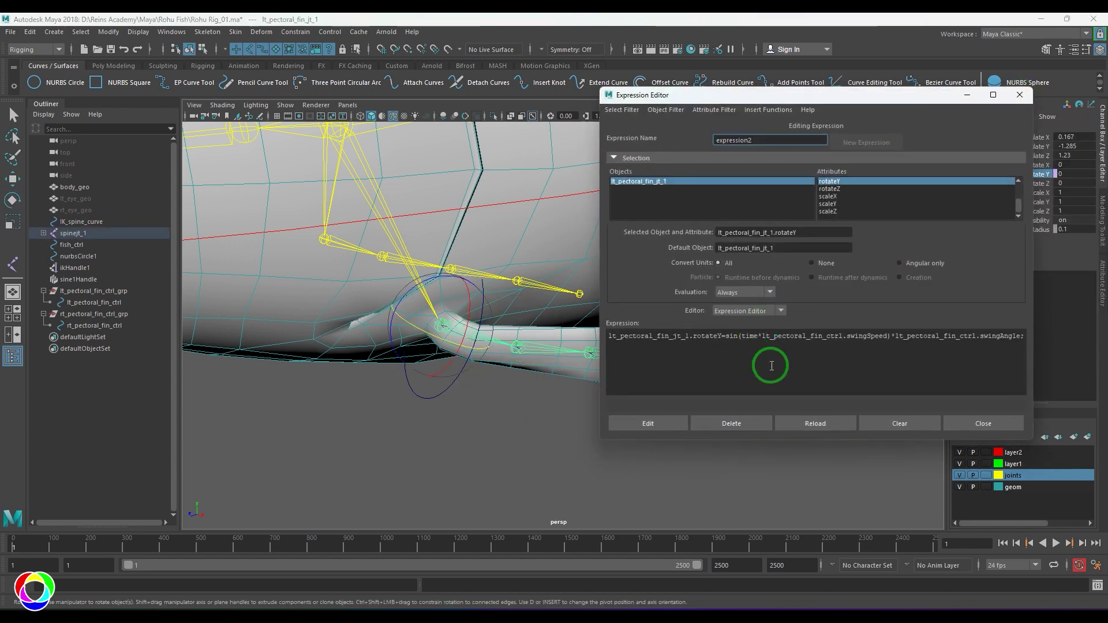
Duplicate the expression line below the original and change its target joint to lt_pectoral_fin_jt_2.
{"action": "triple_click", "coordinate": [762, 333]}
{"action": "key", "text": "ctrl+c"}
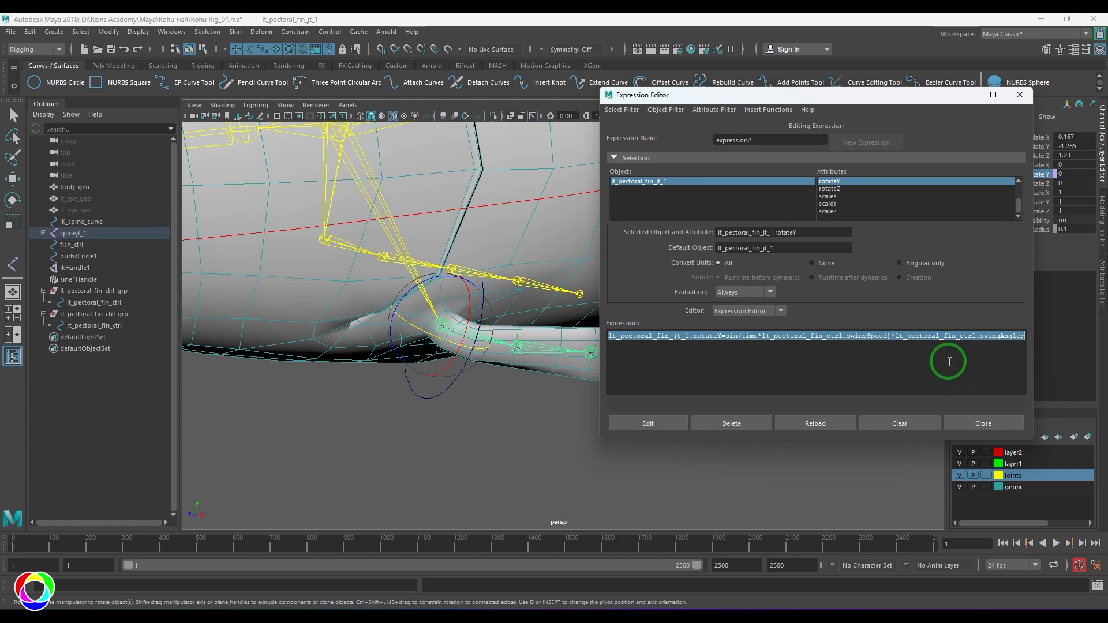
{"action": "left_click", "coordinate": [1022, 336]}
{"action": "left_click", "coordinate": [704, 384]}
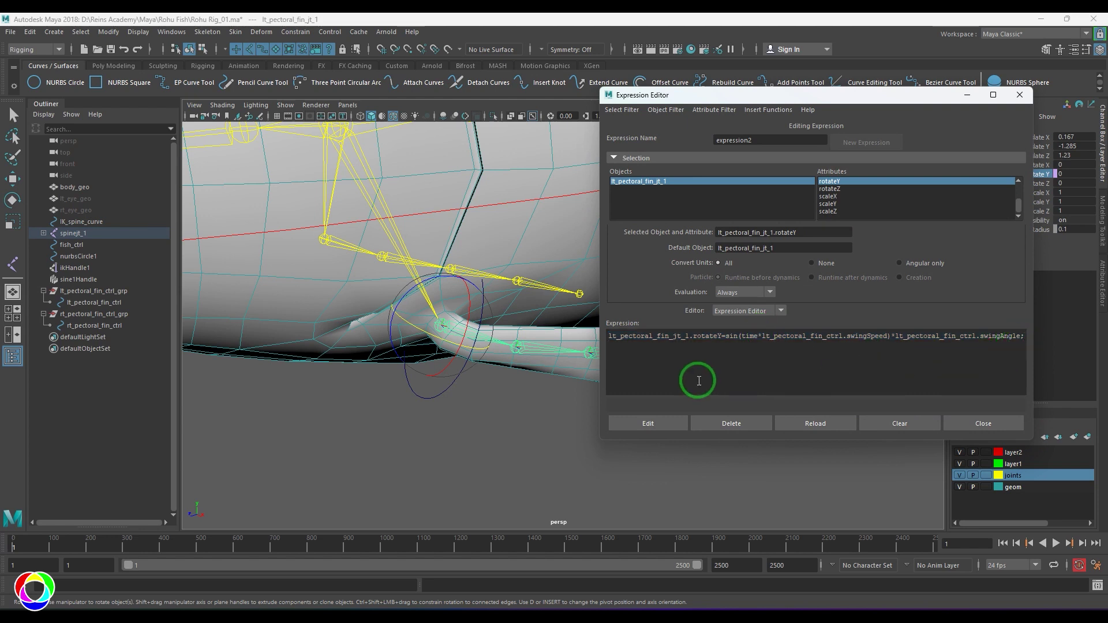
{"action": "key", "text": "ctrl+v"}
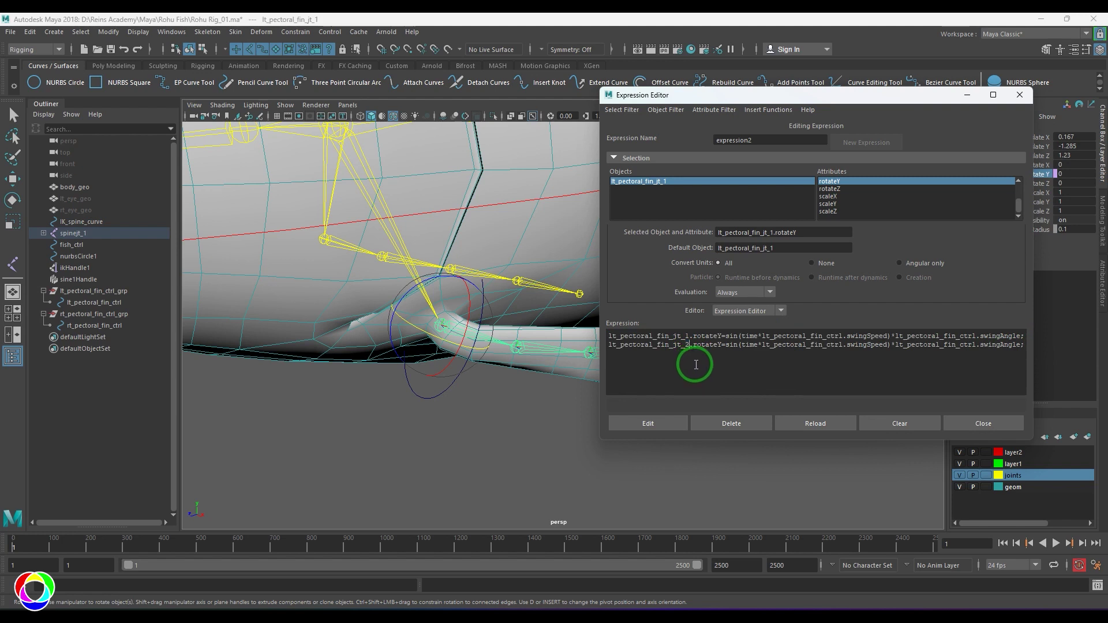
In the lt_pectoral_fin_jt_2 line, replace sin with cos and negate the lt_pectoral_fin_ctrl.swingAngle multiplier.
{"action": "left_click_drag", "start_coordinate": [726, 345], "coordinate": [735, 344]}
{"action": "type", "text": "cos"}
{"action": "type", "text": "-"}
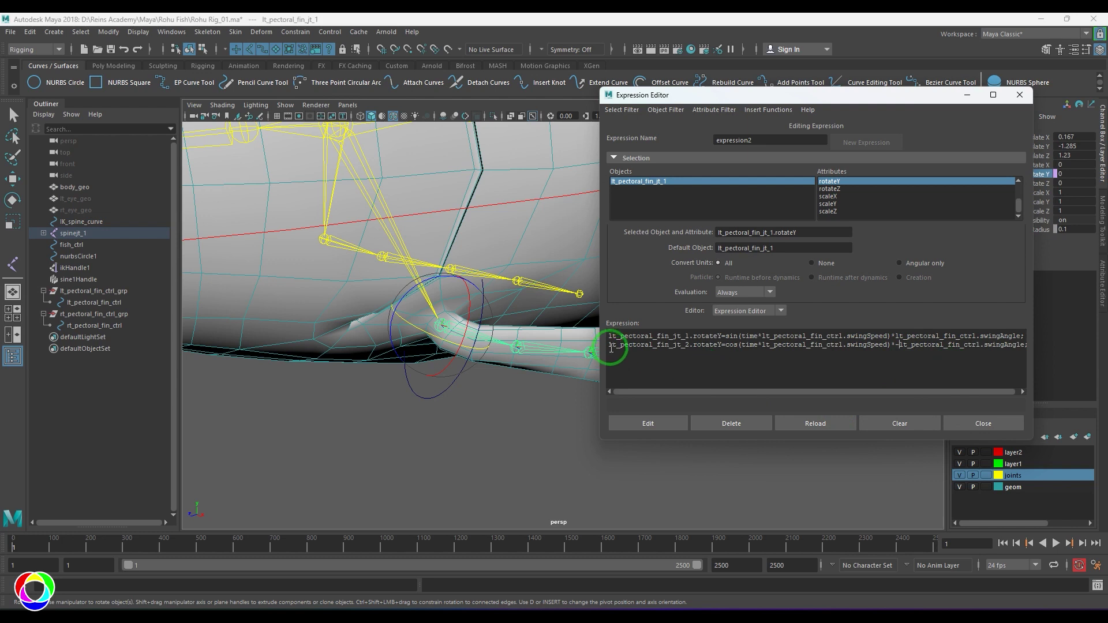
Duplicate the lt_pectoral_fin_jt_2 expression line twice below and change the copies' target joints to lt_pectoral_fin_jt_3 and lt_pectoral_fin_jt_4.
{"action": "left_click_drag", "start_coordinate": [611, 345], "coordinate": [981, 367]}
{"action": "key", "text": "ctrl+c"}
{"action": "left_click", "coordinate": [1026, 346]}
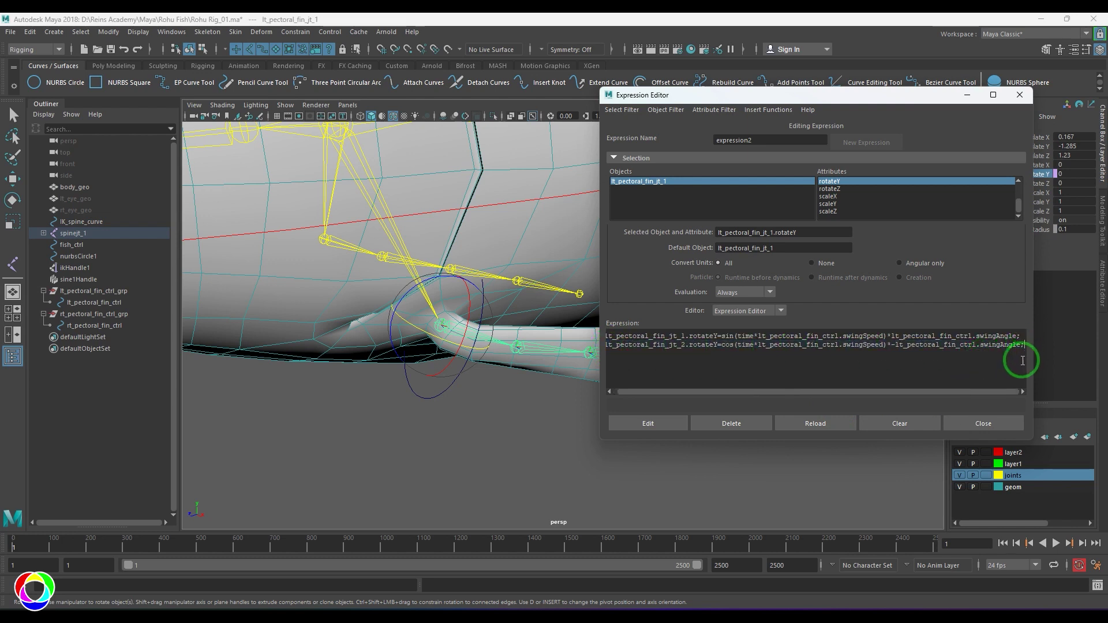
{"action": "key", "text": "Return"}
{"action": "key", "text": "ctrl+v"}
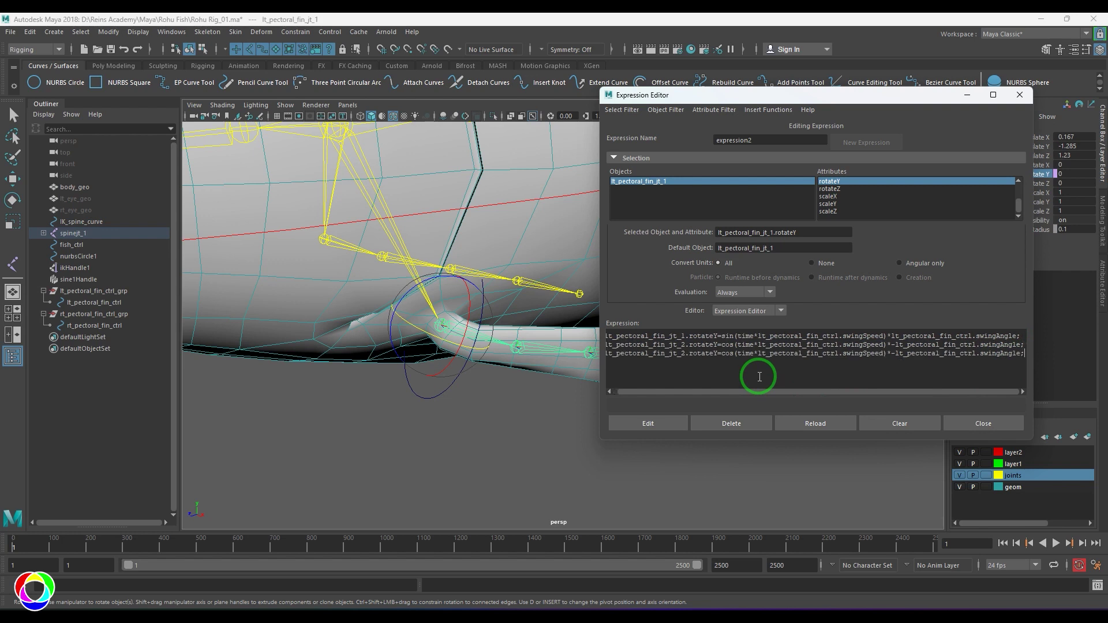
{"action": "key", "text": "Return"}
{"action": "key", "text": "ctrl+v"}
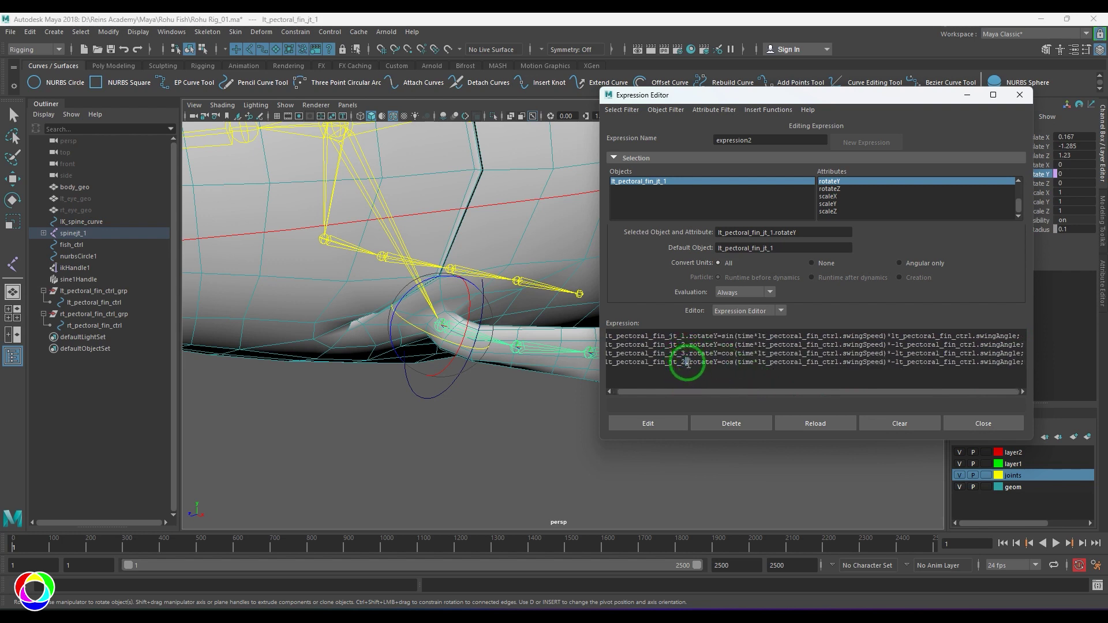
{"action": "left_click_drag", "start_coordinate": [688, 364], "coordinate": [683, 363]}
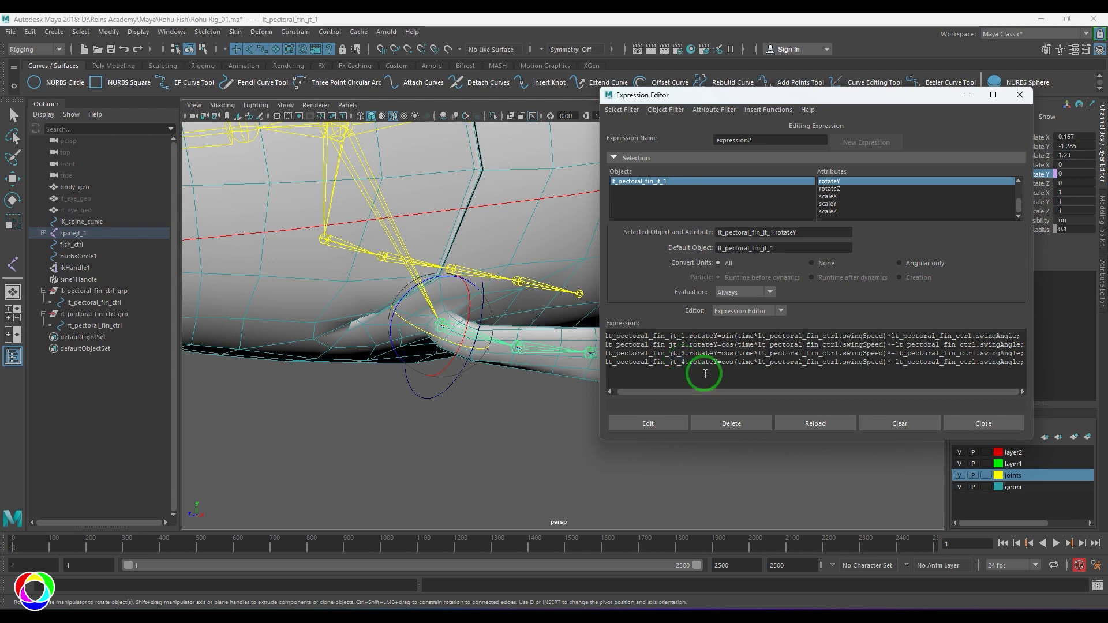
Copy all four expression lines into the WordPad document, and apply the edited expression in Maya, closing the Expression Editor.
{"action": "key", "text": "ctrl+a"}
{"action": "key", "text": "ctrl+c"}
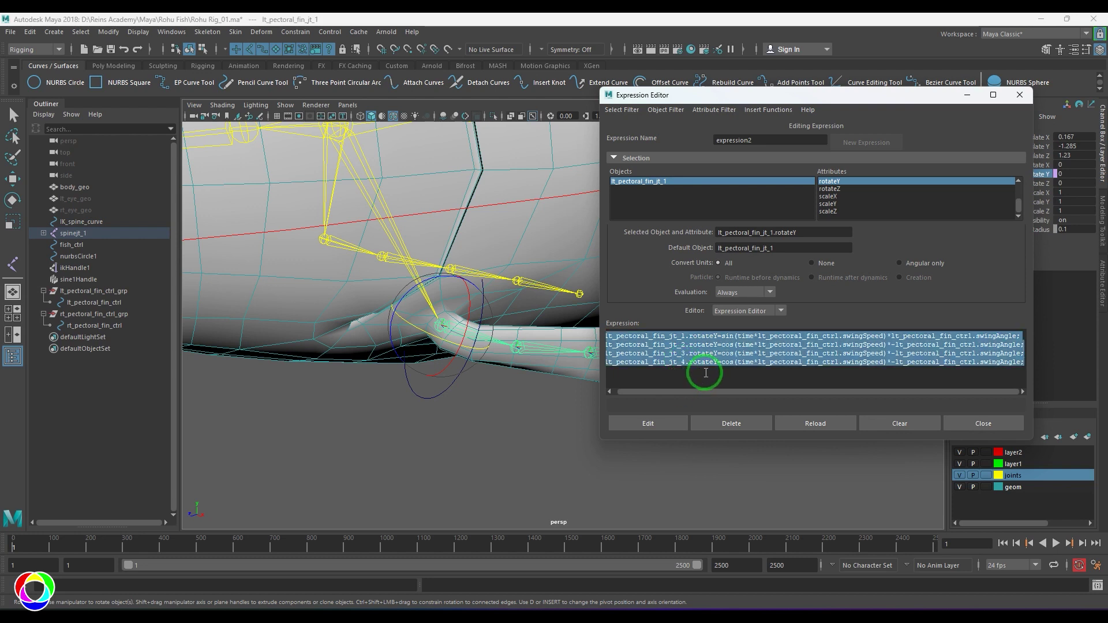
{"action": "left_click", "coordinate": [588, 621]}
{"action": "left_click", "coordinate": [556, 224]}
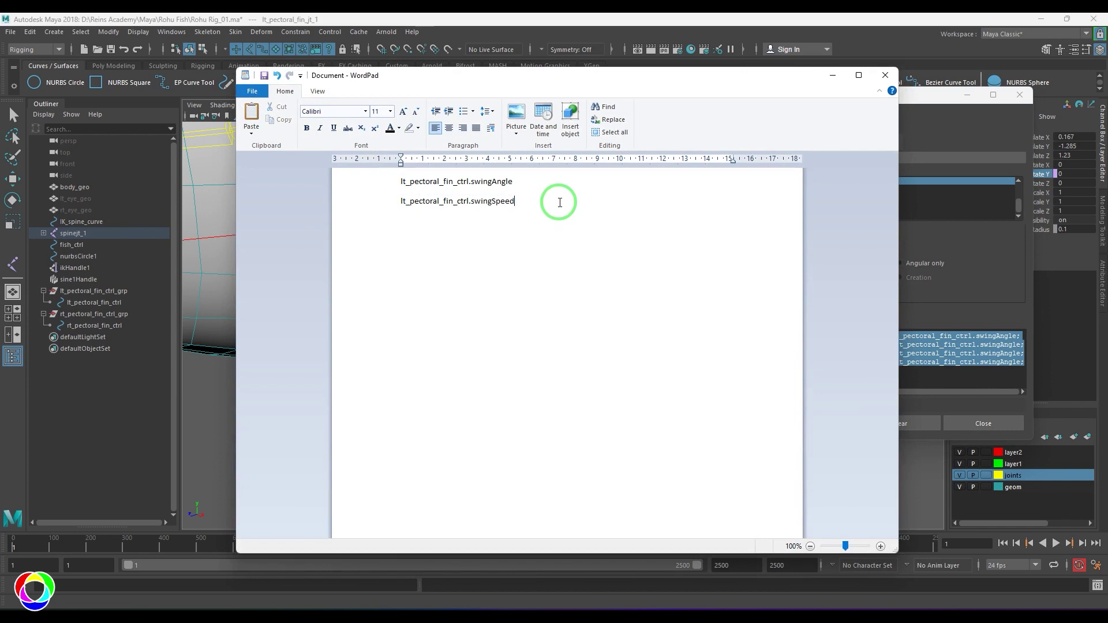
{"action": "key", "text": "ctrl+v"}
{"action": "left_click", "coordinate": [833, 76]}
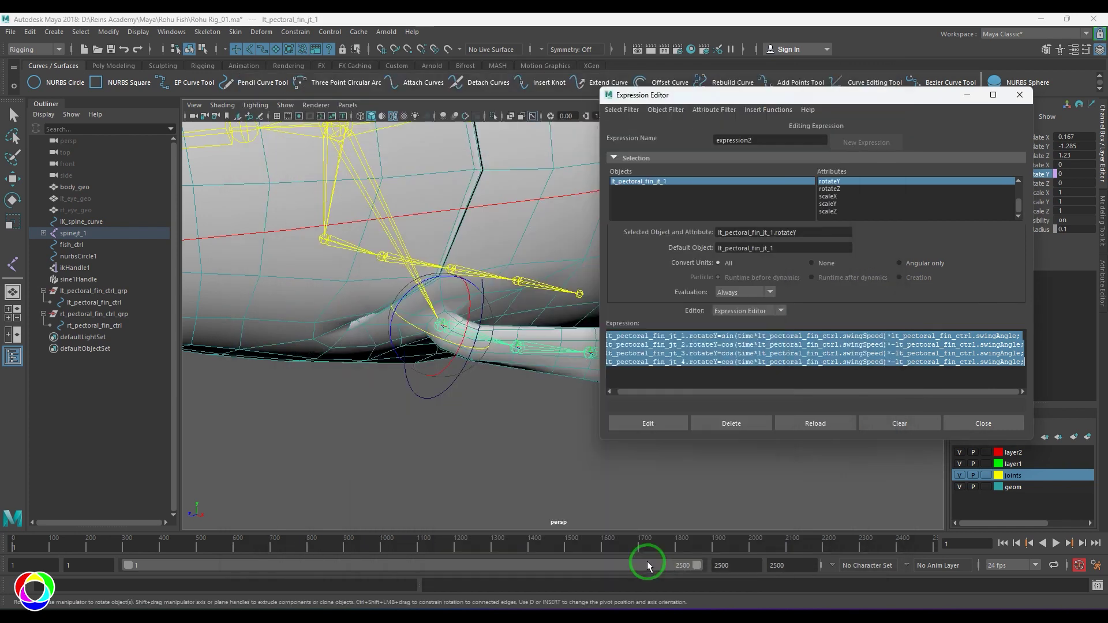
{"action": "left_click", "coordinate": [662, 425]}
{"action": "left_click", "coordinate": [965, 429]}
Set Swing Angle to 10 and Swing Speed to 3 on lt_pectoral_fin_ctrl.
{"action": "left_click", "coordinate": [446, 394]}
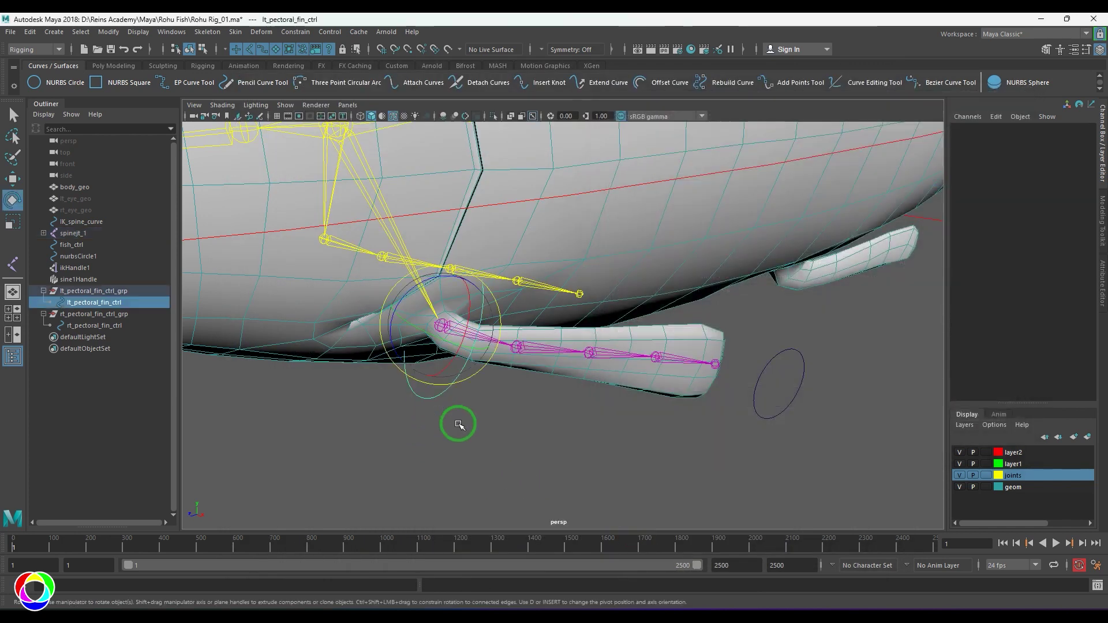
{"action": "double_click", "coordinate": [1070, 230]}
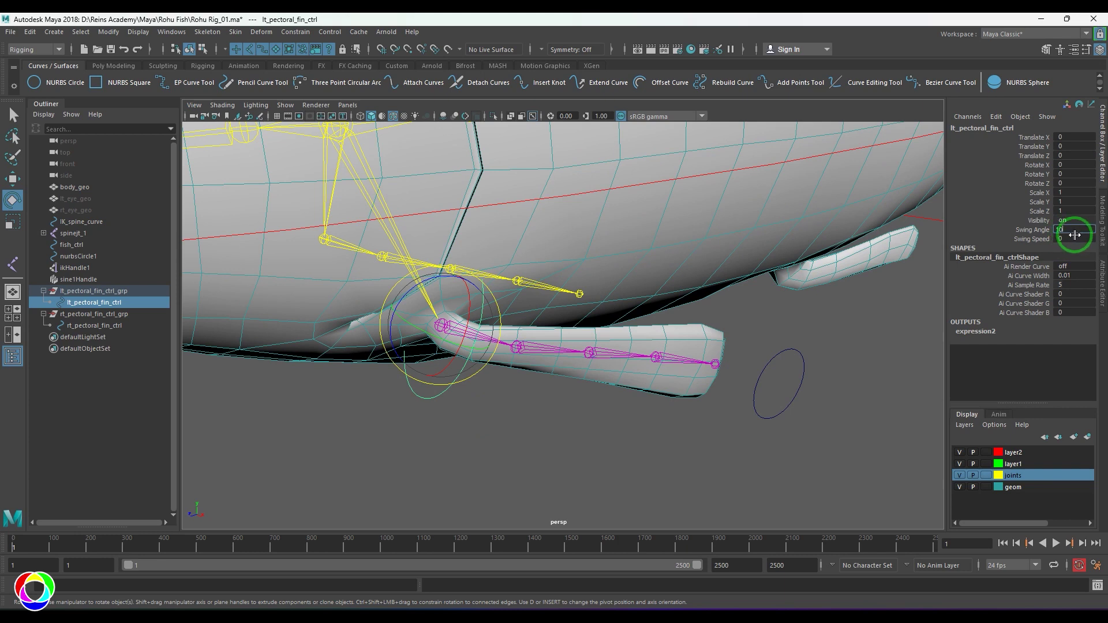
{"action": "key", "text": "Tab"}
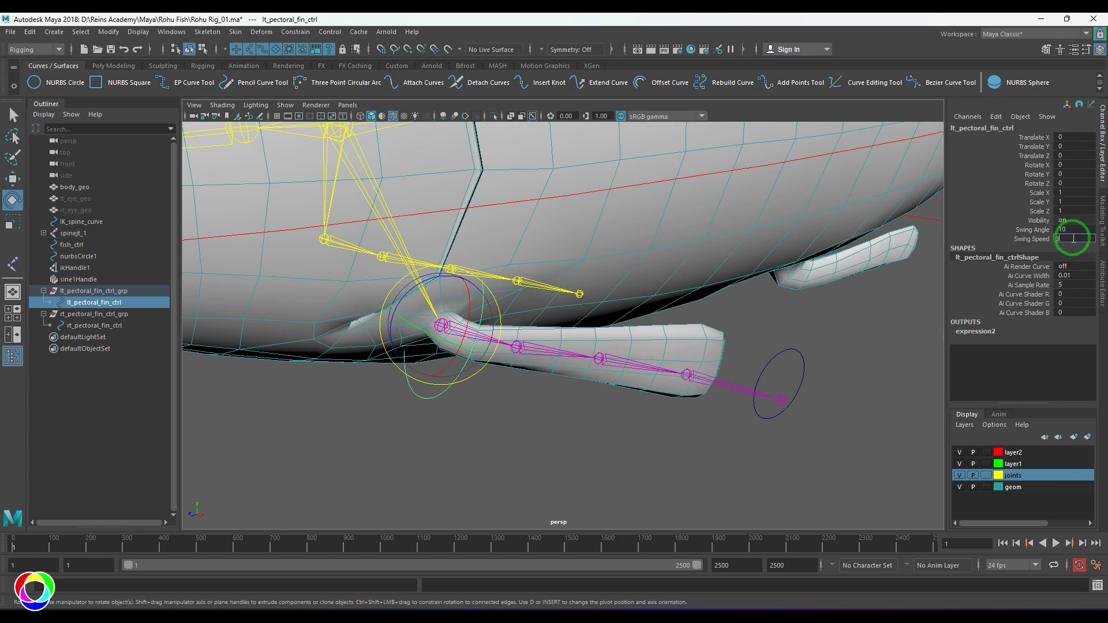
{"action": "type", "text": "3"}
{"action": "key", "text": "Return"}
Play the animation to check the swinging of the left pectoral fin joints, and return to the first frame.
{"action": "left_click", "coordinate": [804, 433]}
{"action": "left_click_drag", "start_coordinate": [616, 430], "coordinate": [657, 445], "text": "alt"}
{"action": "left_click", "coordinate": [1055, 543]}
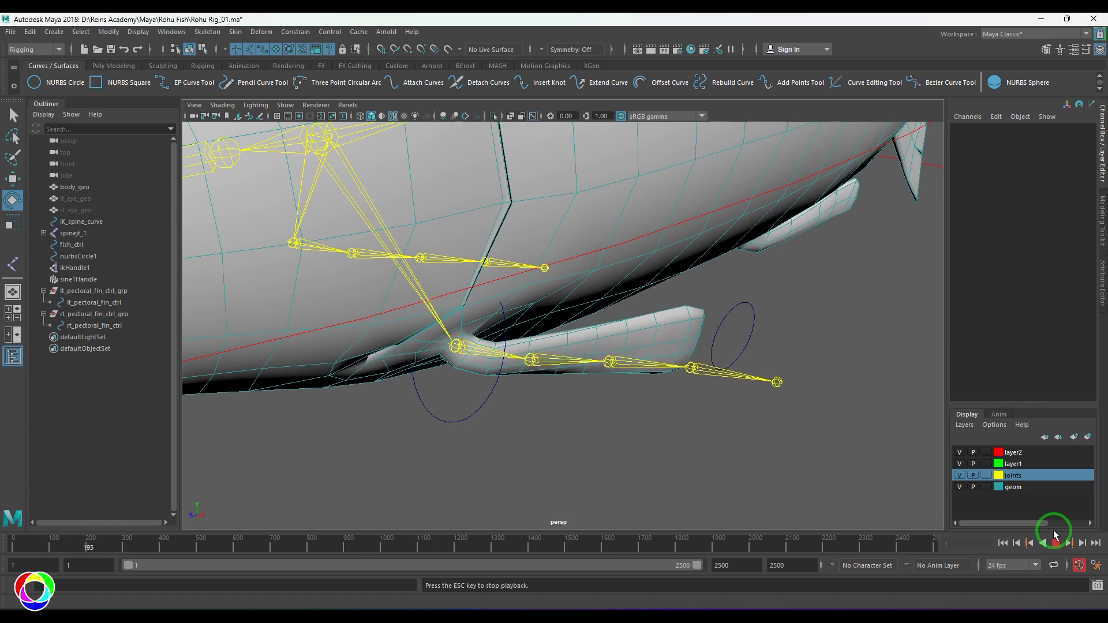
{"action": "left_click", "coordinate": [1055, 540]}
{"action": "left_click", "coordinate": [1004, 543]}
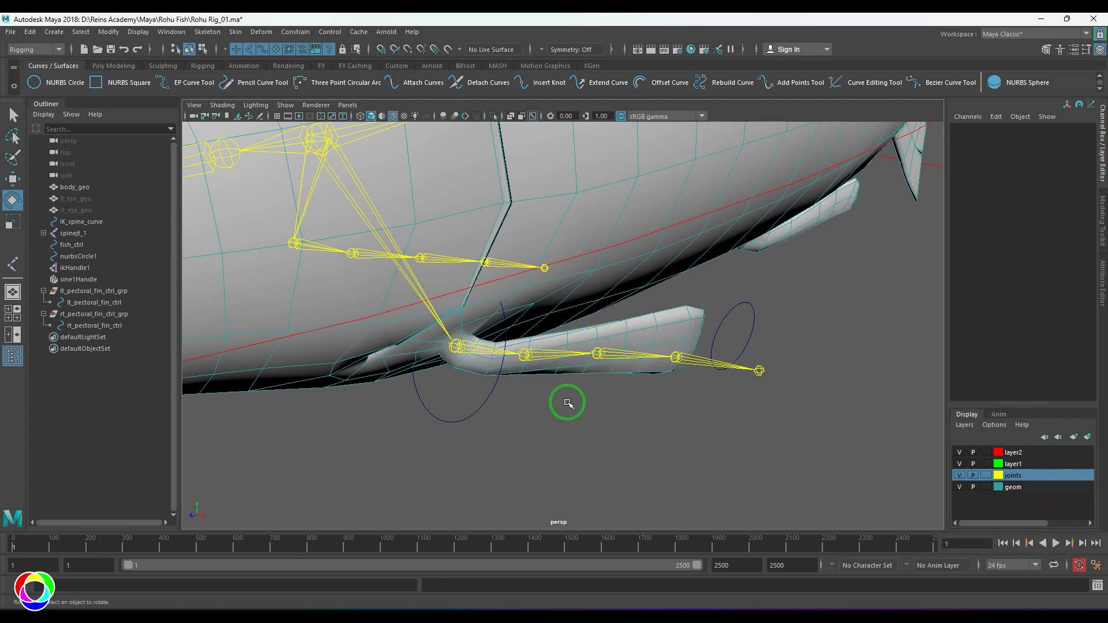
Set both Swing Angle and Swing Speed of lt_pectoral_fin_ctrl to 0 and deselect the control.
{"action": "left_click_drag", "start_coordinate": [608, 404], "coordinate": [441, 401], "text": "alt"}
{"action": "left_click", "coordinate": [440, 400]}
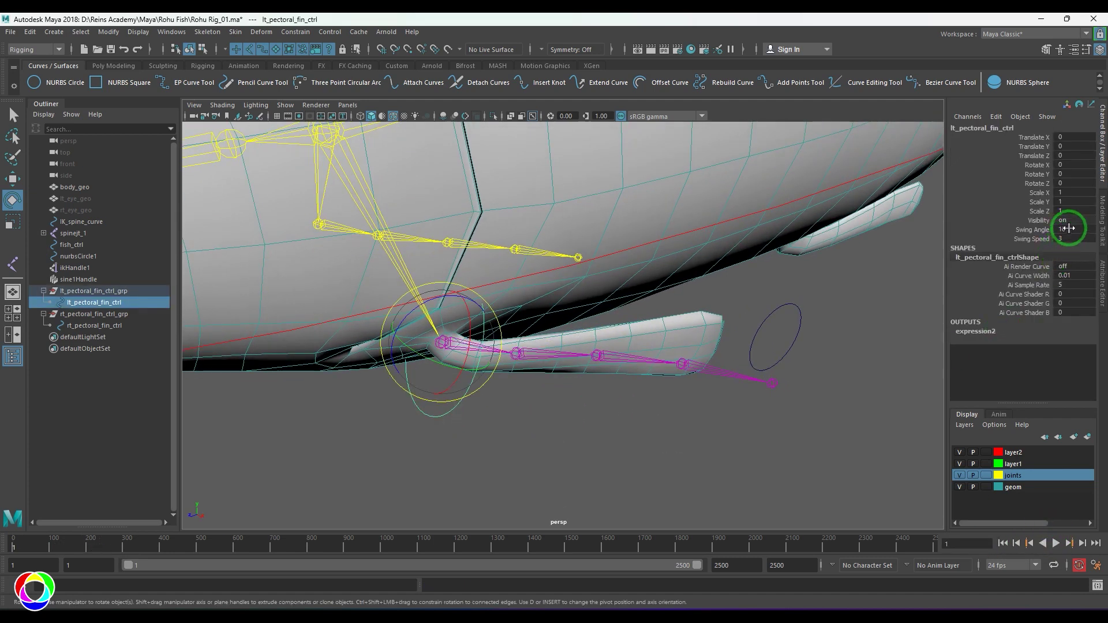
{"action": "left_click_drag", "start_coordinate": [1068, 229], "coordinate": [1070, 238]}
{"action": "type", "text": "0"}
{"action": "key", "text": "Return"}
{"action": "left_click", "coordinate": [629, 435]}
Check that rt_pectoral_fin_ctrl carries the Swing Angle and Swing Speed attributes.
{"action": "scroll", "coordinate": [621, 428], "scroll_direction": "down", "scroll_amount": 5}
{"action": "left_click_drag", "start_coordinate": [612, 420], "coordinate": [584, 394], "text": "alt"}
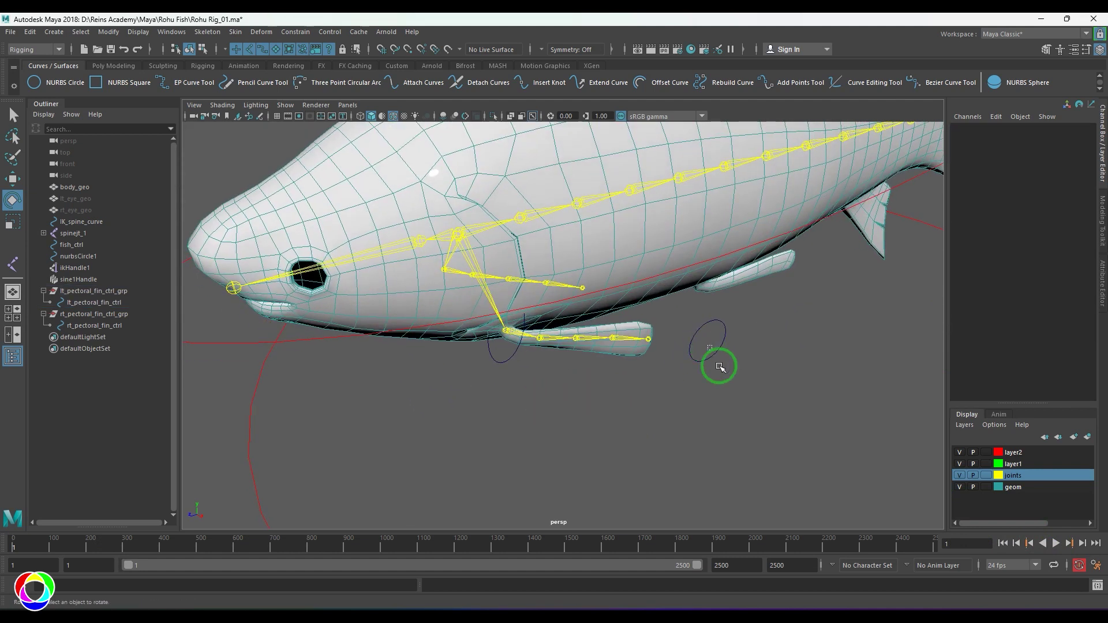
{"action": "left_click", "coordinate": [719, 367]}
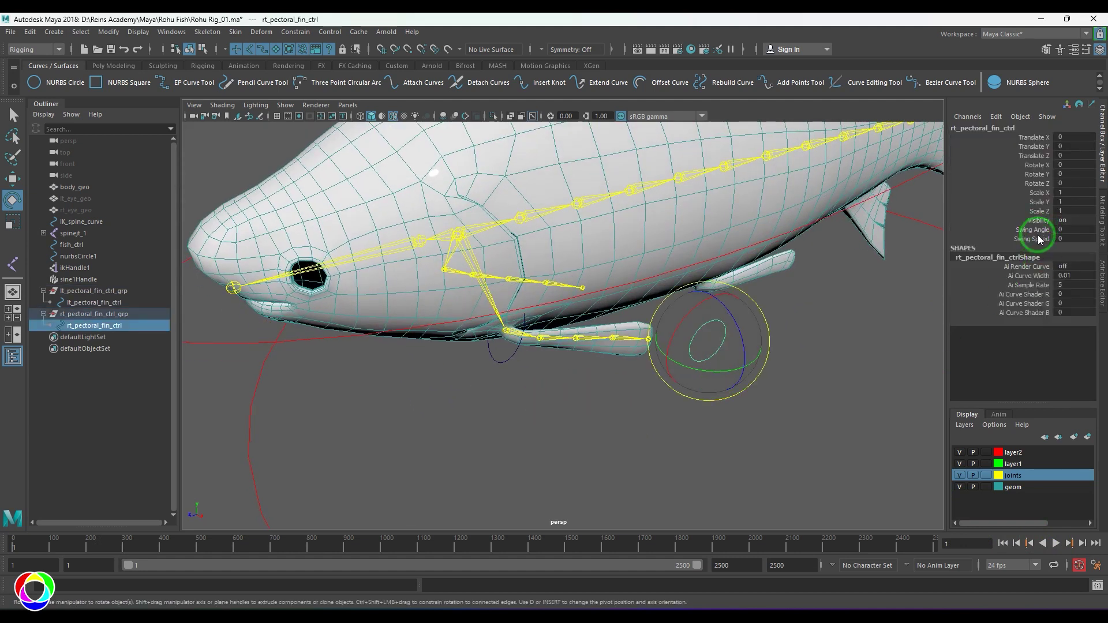
{"action": "left_click", "coordinate": [643, 440]}
Align rt_pectoral_fin_ctrl_grp to rt_pectoral_fin_jt_1 with a point constraint and an orient constraint.
{"action": "scroll", "coordinate": [588, 388], "scroll_direction": "down", "scroll_amount": 4}
{"action": "left_click_drag", "start_coordinate": [588, 388], "coordinate": [742, 365], "text": "alt"}
{"action": "scroll", "coordinate": [520, 418], "scroll_direction": "up", "scroll_amount": 4}
{"action": "scroll", "coordinate": [560, 396], "scroll_direction": "down", "scroll_amount": 5}
{"action": "left_click_drag", "start_coordinate": [562, 396], "coordinate": [403, 401], "text": "alt"}
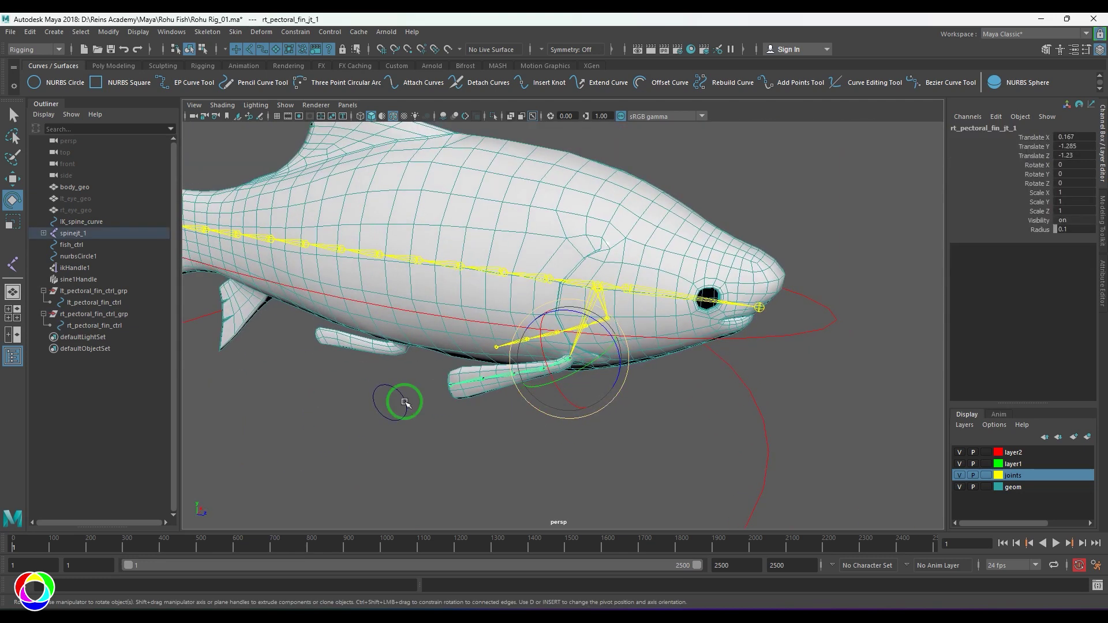
{"action": "left_click", "coordinate": [94, 314]}
{"action": "left_click", "coordinate": [207, 33]}
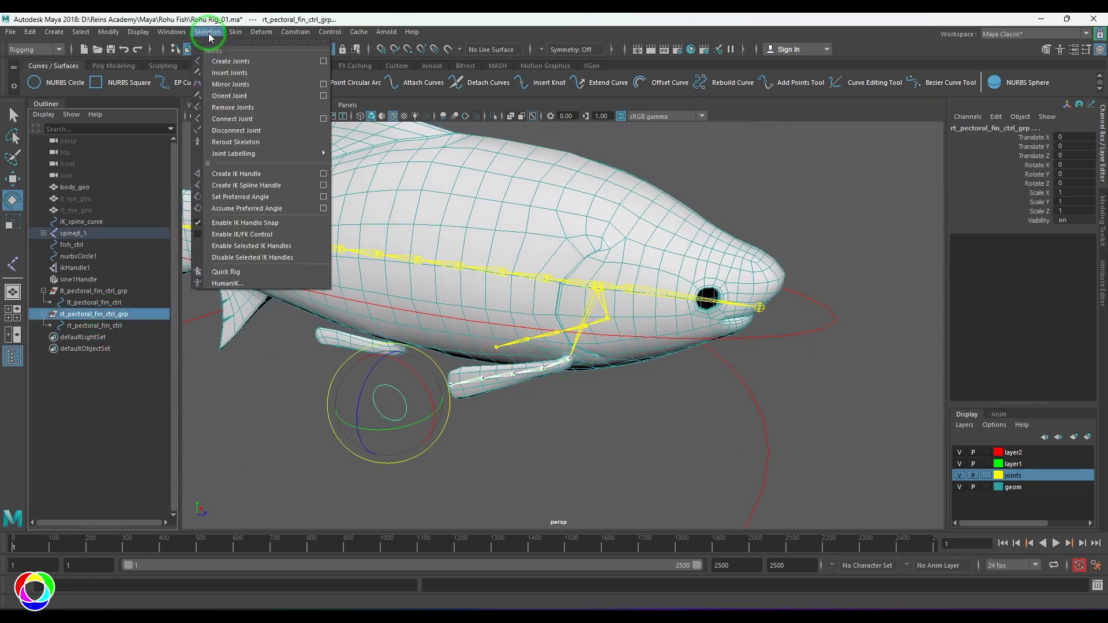
{"action": "mouse_move", "coordinate": [296, 33]}
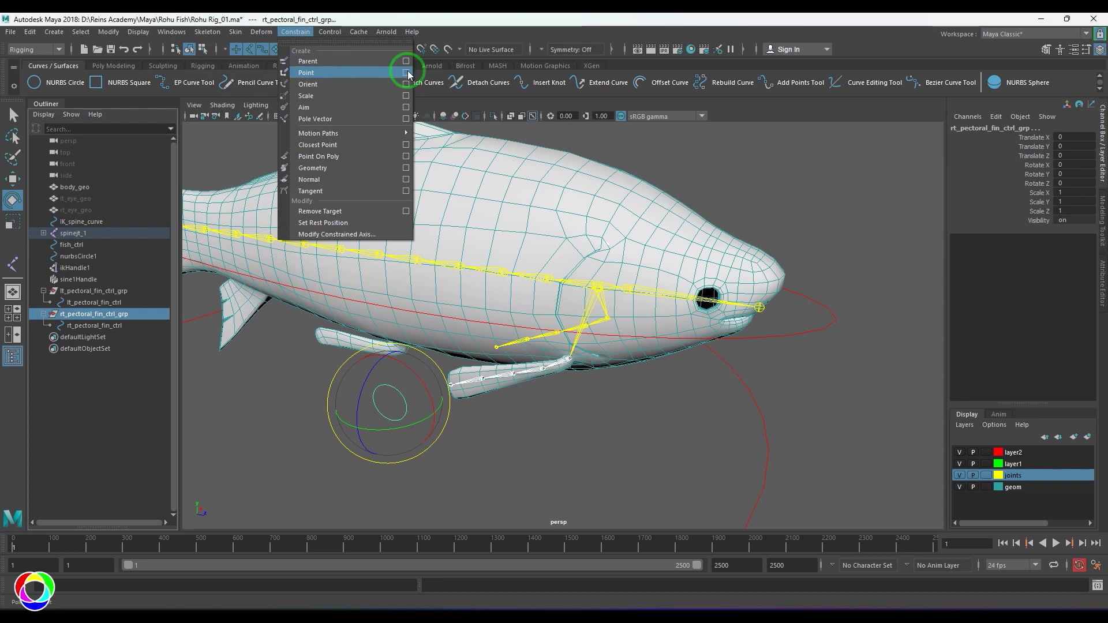
{"action": "left_click", "coordinate": [407, 70]}
{"action": "left_click", "coordinate": [316, 34]}
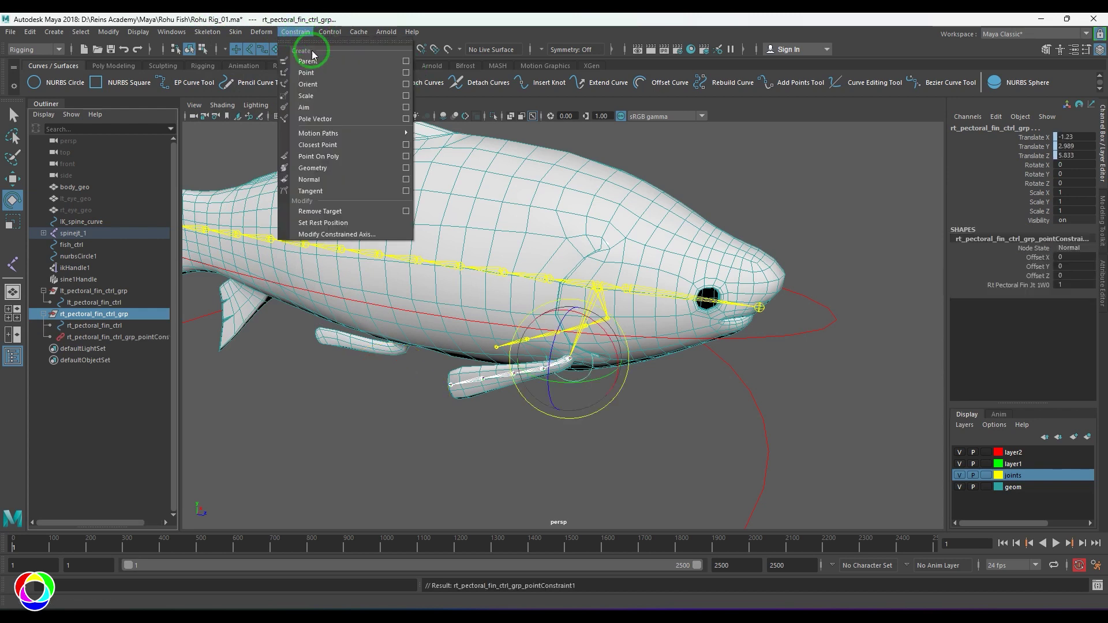
{"action": "left_click", "coordinate": [319, 82]}
Delete the point and orient constraints under rt_pectoral_fin_ctrl_grp.
{"action": "left_click", "coordinate": [123, 339]}
{"action": "left_click", "coordinate": [138, 348], "text": "shift"}
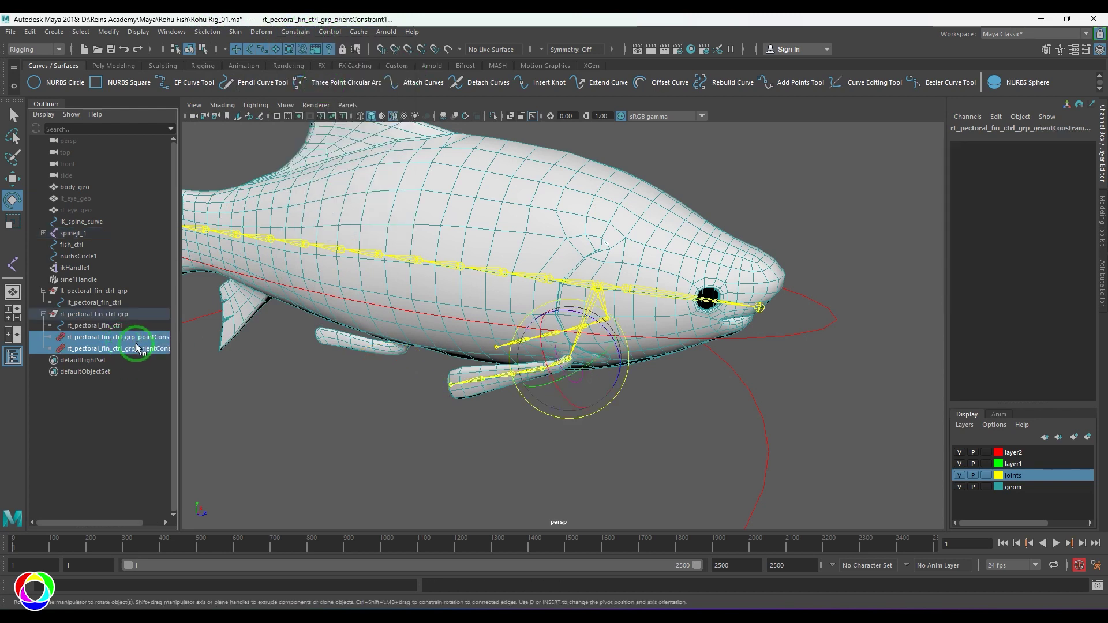
{"action": "key", "text": "Delete"}
{"action": "key", "text": "w"}
Select rt_pectoral_fin_jt_1, test-rotate it slightly about its Y axis and undo the rotation.
{"action": "scroll", "coordinate": [582, 383], "scroll_direction": "up", "scroll_amount": 4}
{"action": "left_click_drag", "start_coordinate": [583, 383], "coordinate": [626, 404], "text": "alt"}
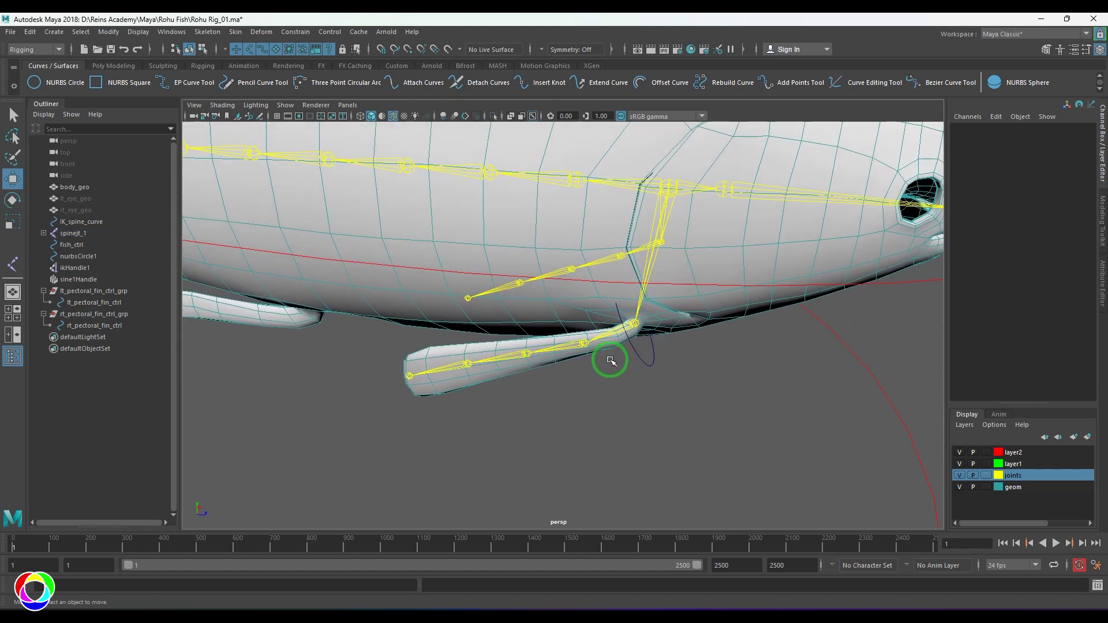
{"action": "left_click", "coordinate": [607, 333]}
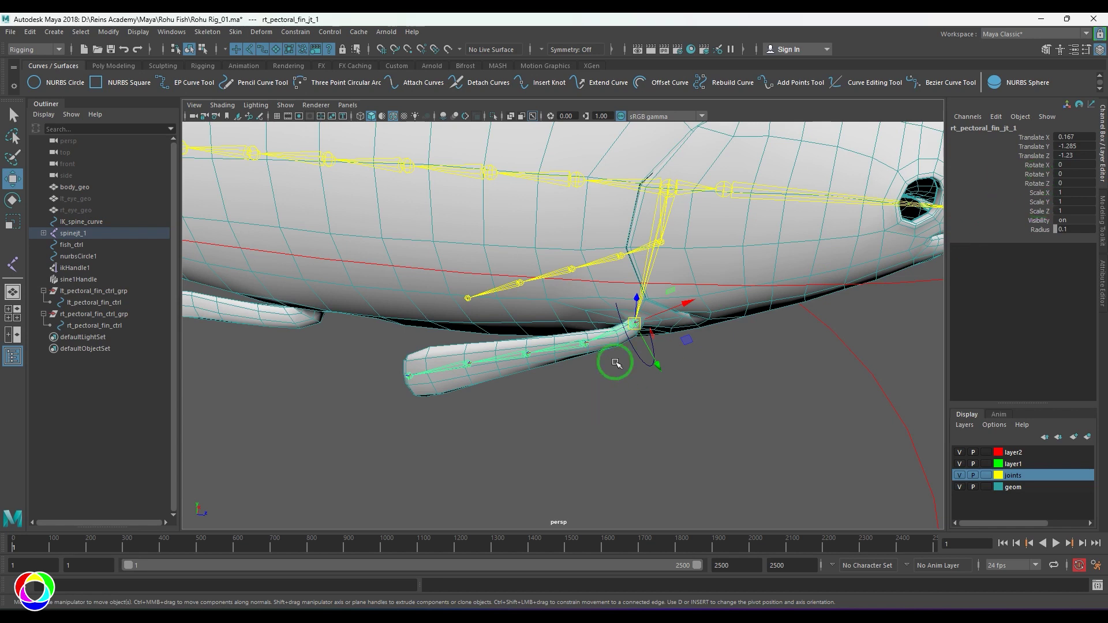
{"action": "key", "text": "e"}
{"action": "left_click_drag", "start_coordinate": [640, 343], "coordinate": [645, 343]}
{"action": "key", "text": "ctrl+z"}
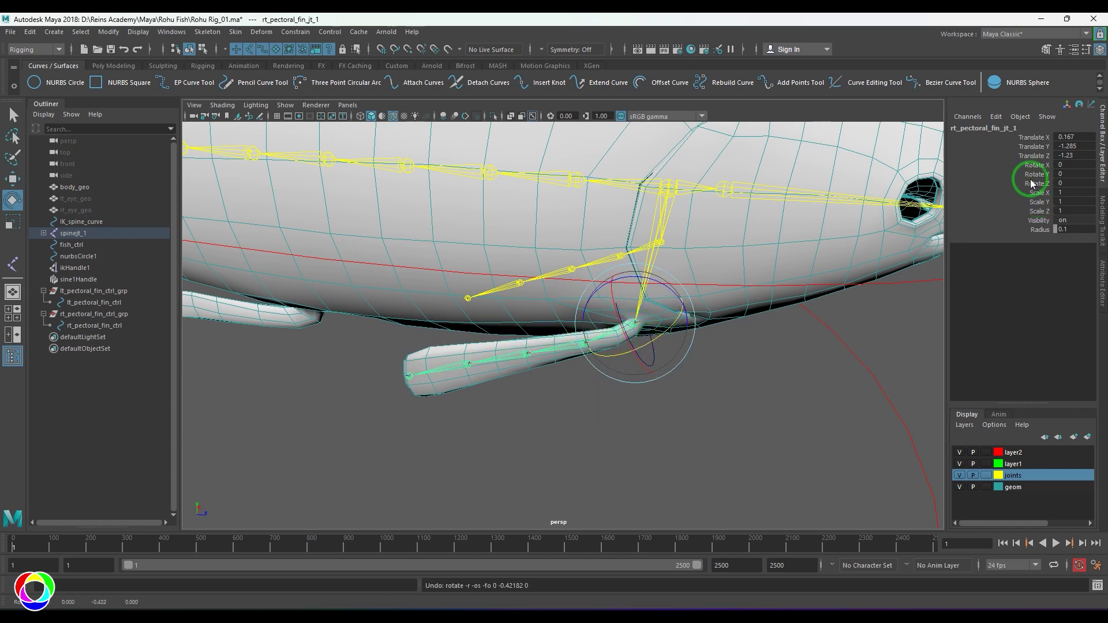
Open the Expression Editor for the Rotate Y channel of rt_pectoral_fin_jt_1.
{"action": "left_click", "coordinate": [1031, 179]}
{"action": "left_click", "coordinate": [997, 117]}
{"action": "left_click", "coordinate": [999, 128]}
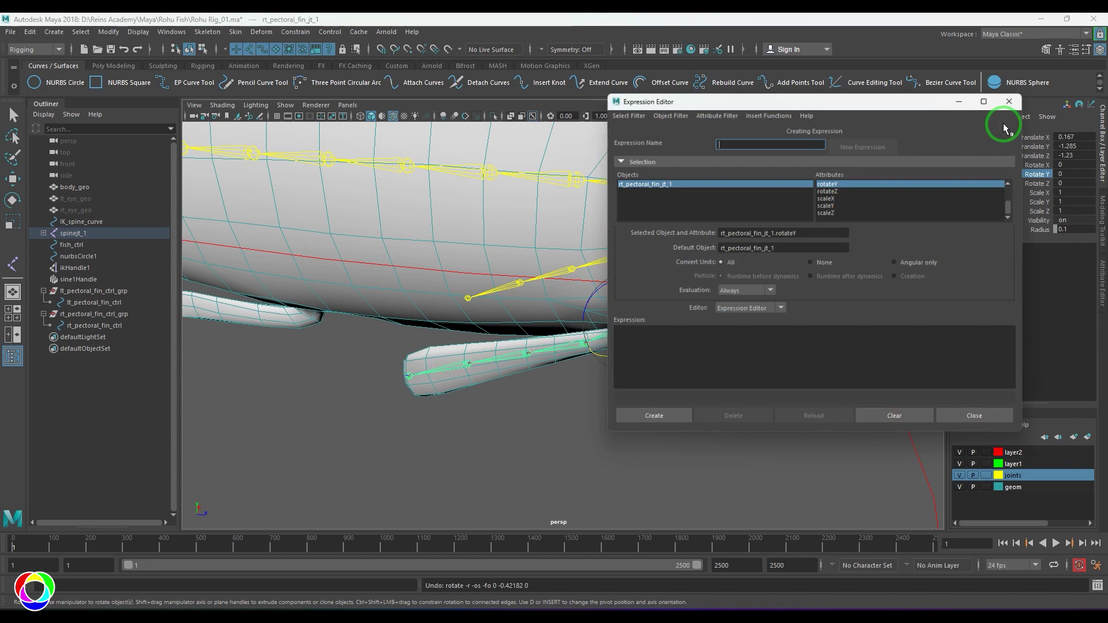
{"action": "double_click", "coordinate": [809, 231]}
In the WordPad document, replace every occurrence of "lt" with "rt" and close the Replace dialog.
{"action": "left_click", "coordinate": [591, 609]}
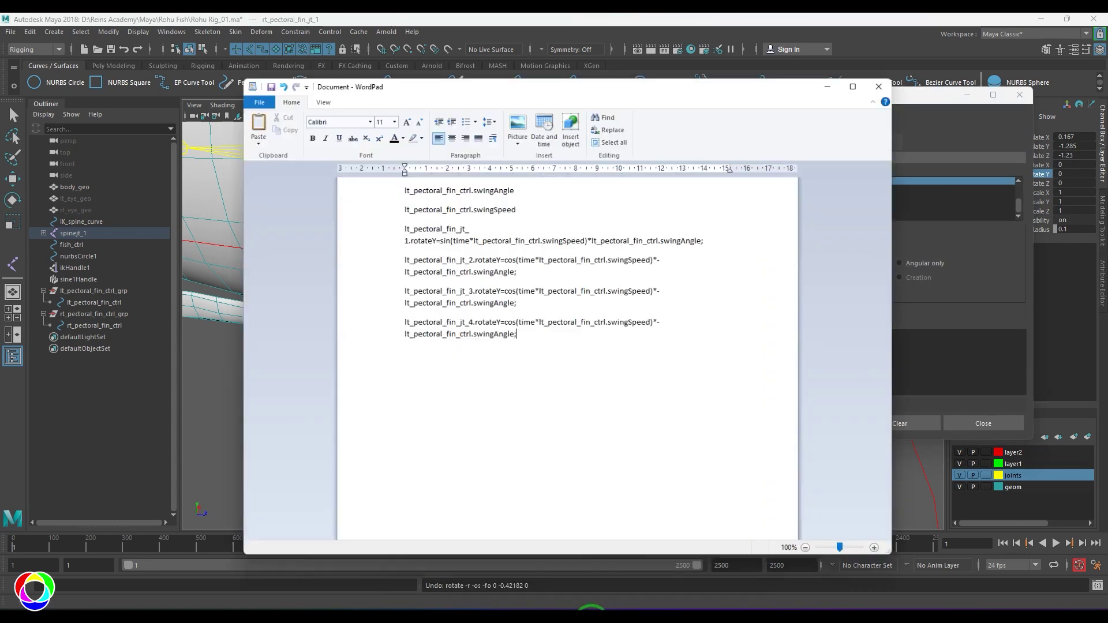
{"action": "left_click", "coordinate": [402, 237]}
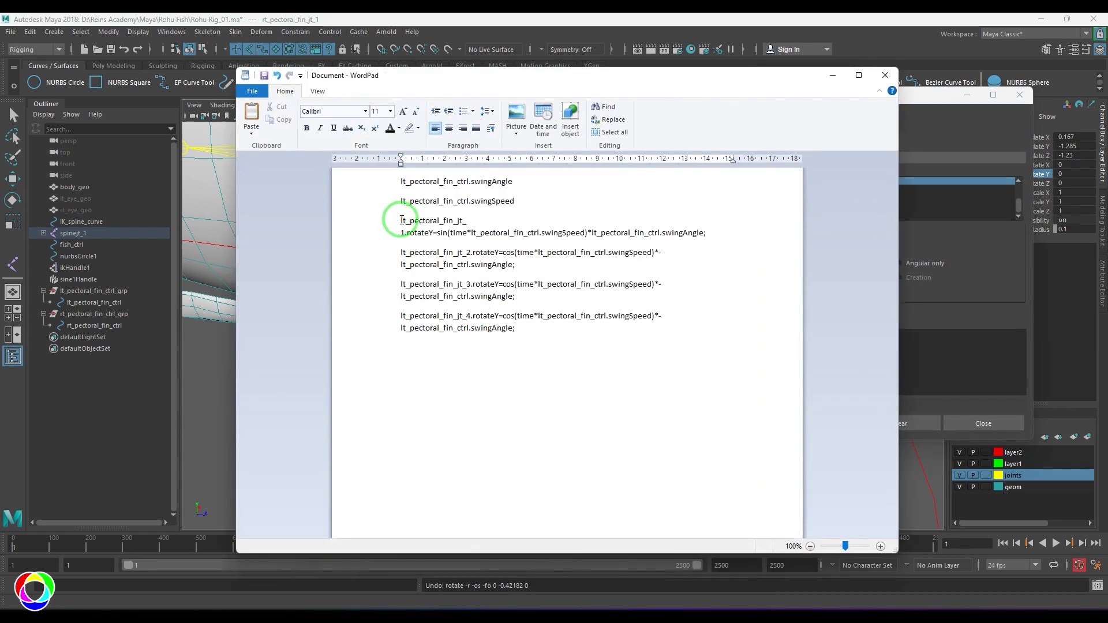
{"action": "left_click_drag", "start_coordinate": [403, 221], "coordinate": [547, 328]}
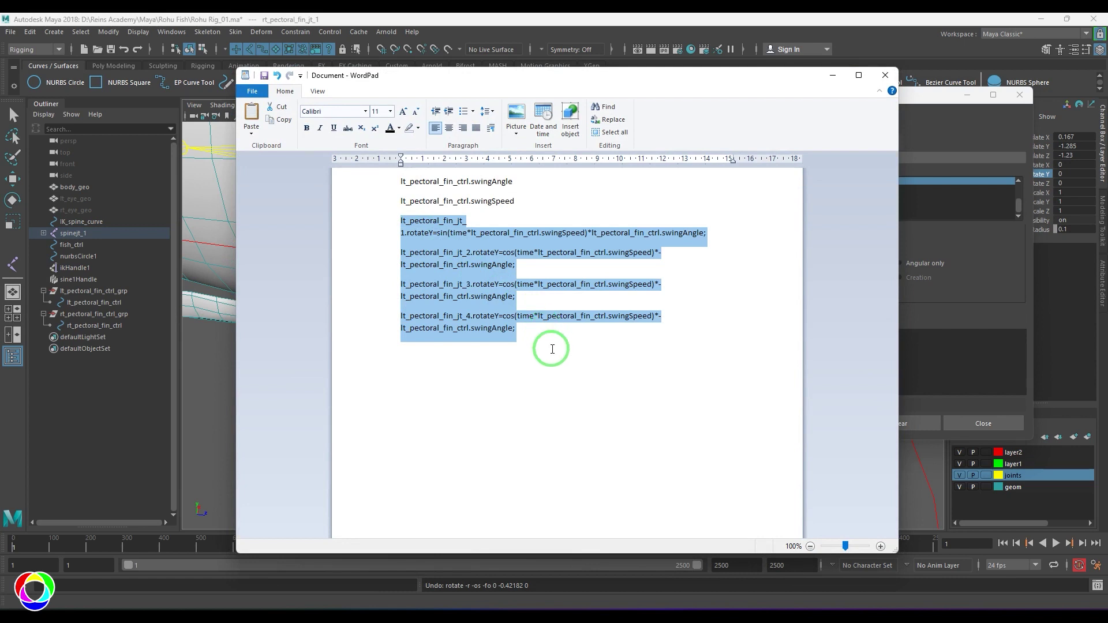
{"action": "left_click", "coordinate": [552, 349]}
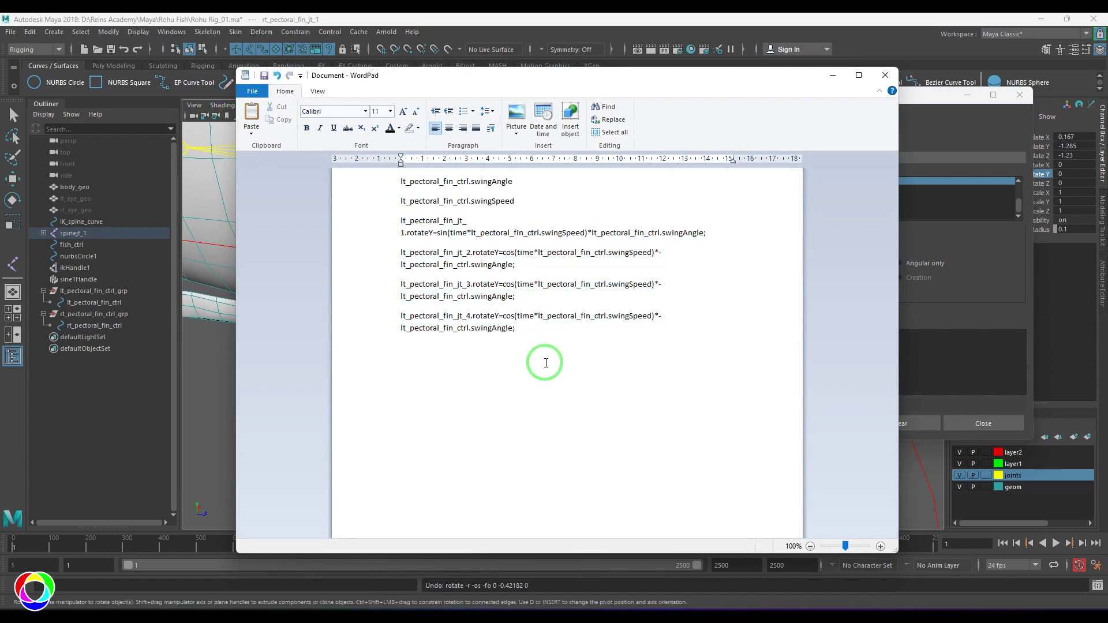
{"action": "key", "text": "ctrl+h"}
{"action": "left_click_drag", "start_coordinate": [330, 220], "coordinate": [656, 290]}
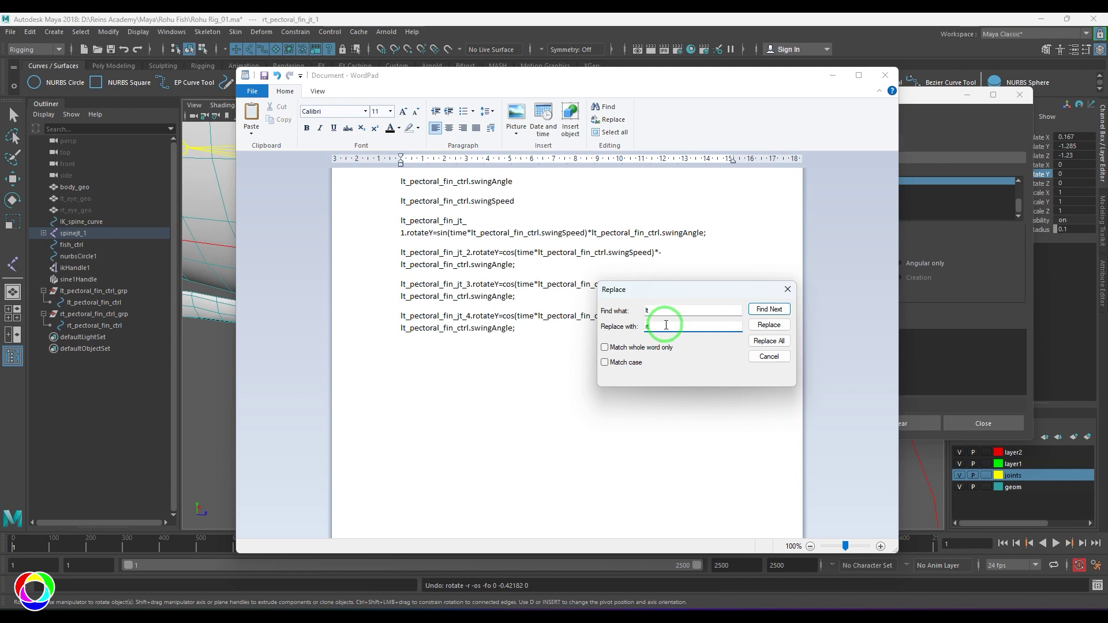
{"action": "left_click", "coordinate": [772, 341]}
{"action": "left_click", "coordinate": [761, 366]}
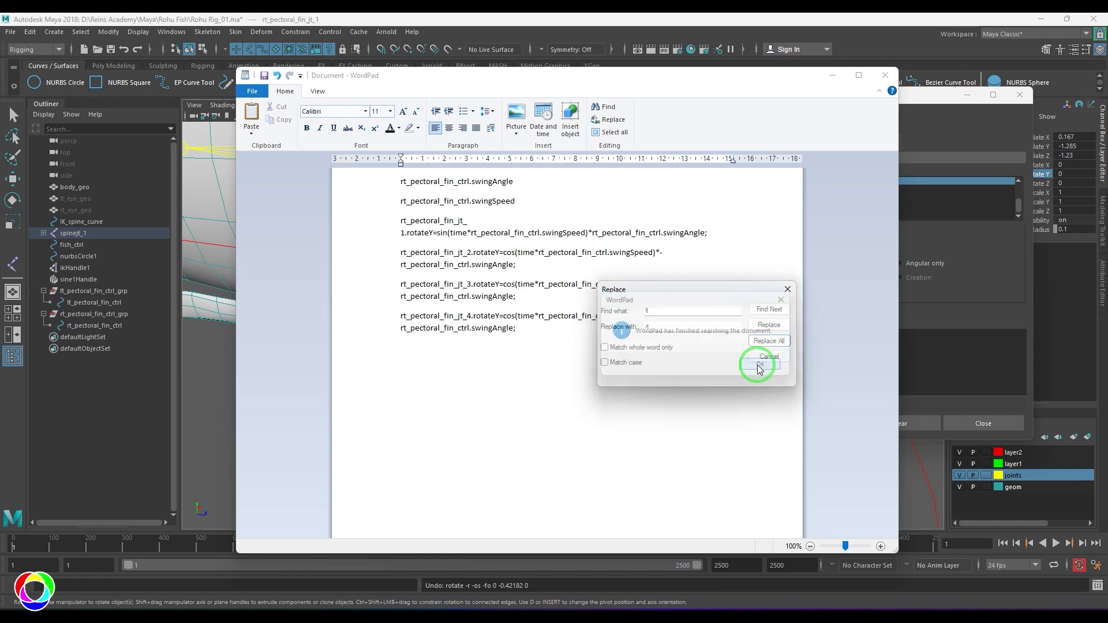
{"action": "left_click", "coordinate": [787, 288]}
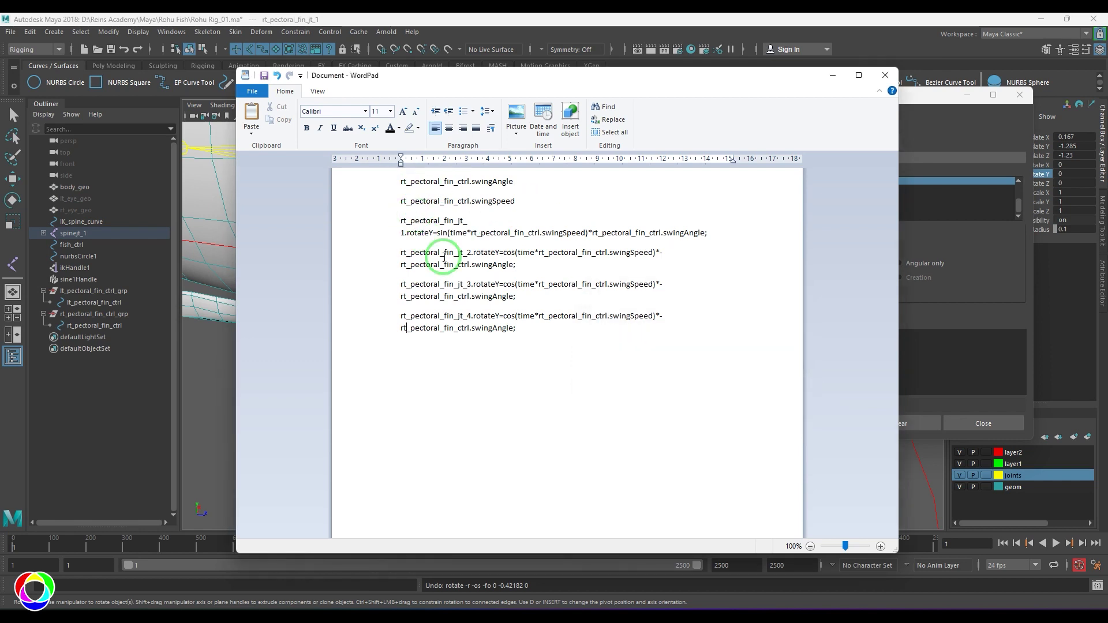
Copy the four rt_pectoral_fin_jt lines into Maya's empty expression, create the expression and close the editor.
{"action": "left_click_drag", "start_coordinate": [400, 220], "coordinate": [559, 334]}
{"action": "key", "text": "ctrl+c"}
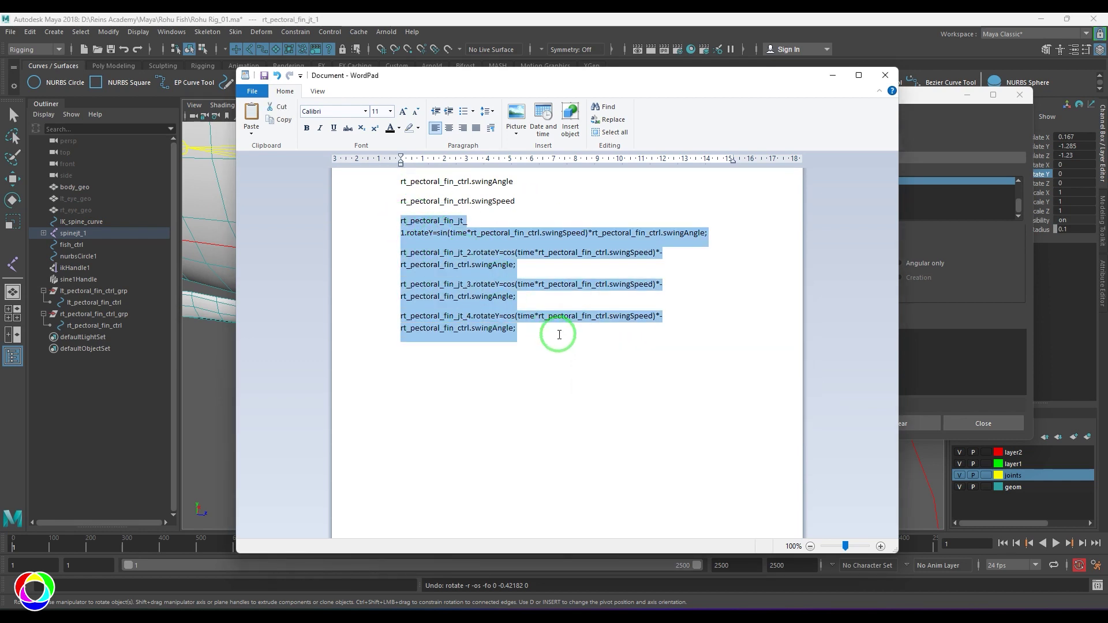
{"action": "left_click", "coordinate": [833, 75]}
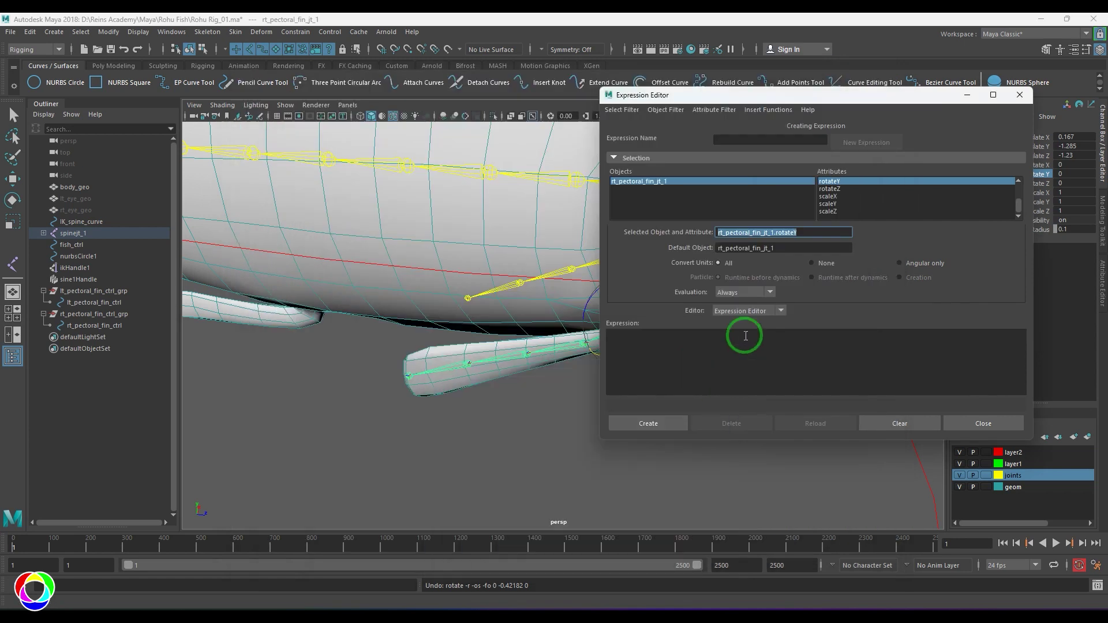
{"action": "left_click", "coordinate": [721, 355]}
{"action": "key", "text": "ctrl+v"}
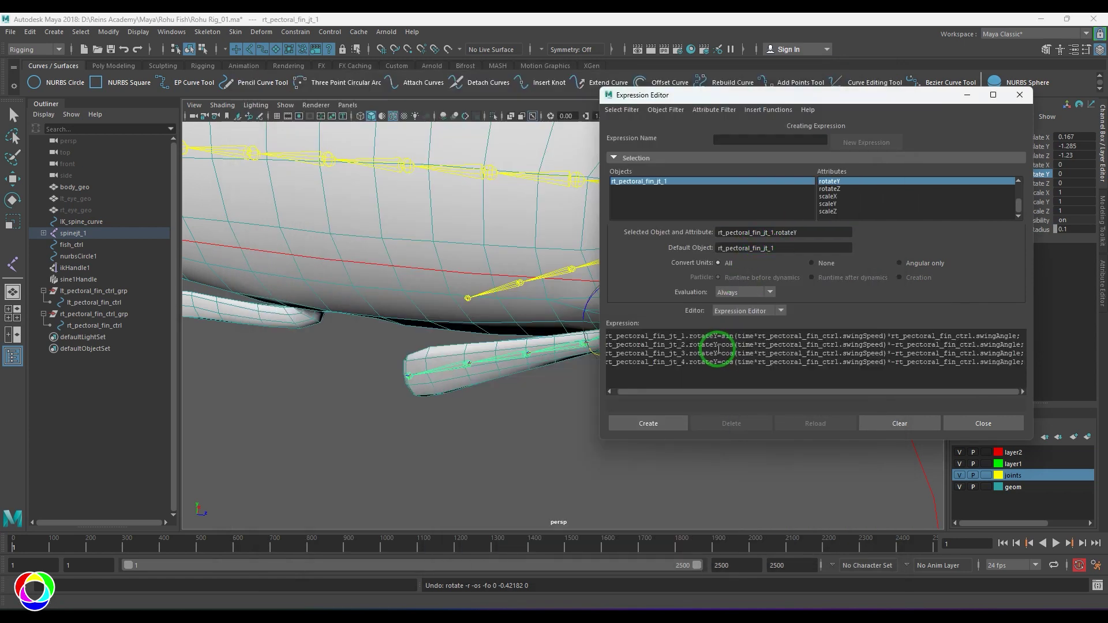
{"action": "left_click", "coordinate": [649, 423]}
{"action": "left_click", "coordinate": [973, 424]}
{"action": "left_click", "coordinate": [685, 404]}
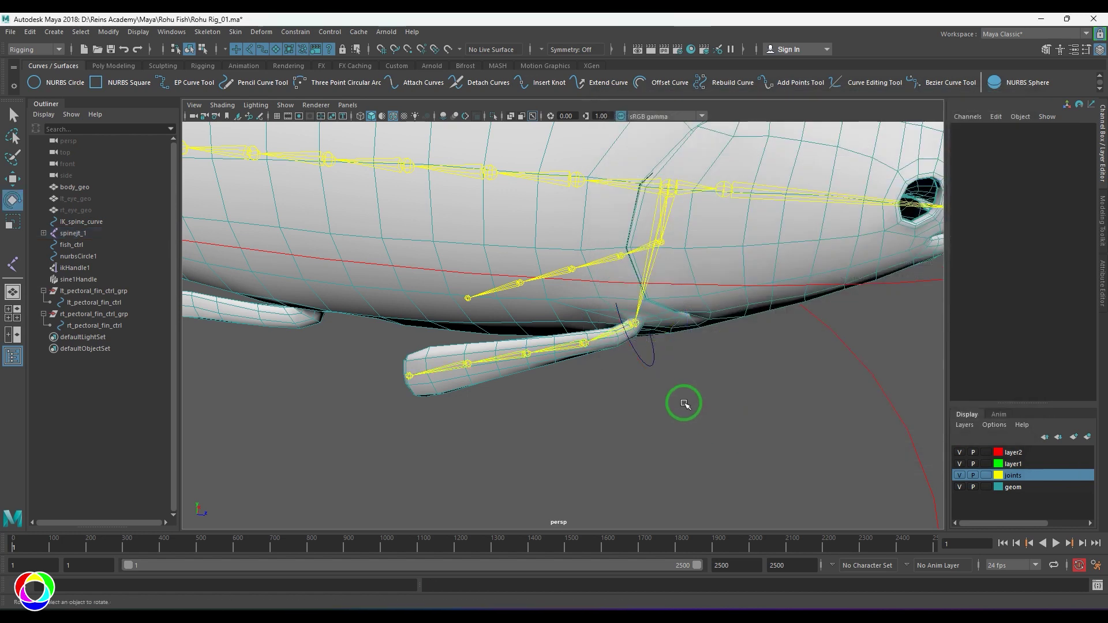
Set the Swing Angle of rt_pectoral_fin_ctrl to 10 and enter a Swing Speed for it.
{"action": "left_click", "coordinate": [629, 372]}
{"action": "left_click", "coordinate": [1072, 231]}
{"action": "type", "text": "10"}
{"action": "key", "text": "Tab"}
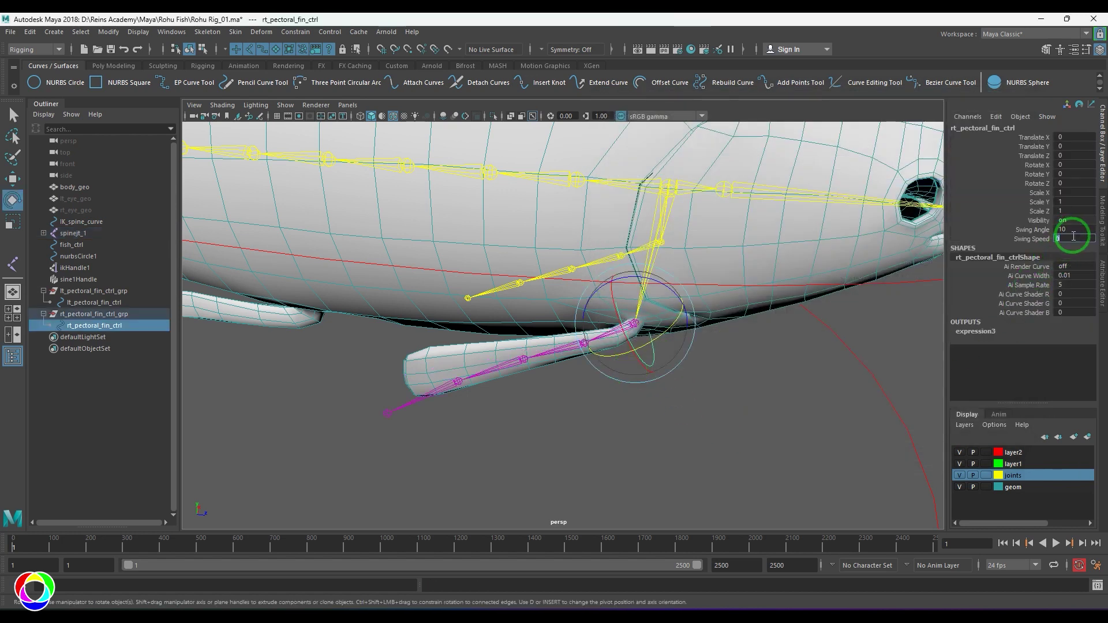
{"action": "key", "text": "Return"}
{"action": "left_click", "coordinate": [866, 427]}
Play the animation to check the right pectoral fin joints' swing, then stop and return to the first frame.
{"action": "left_click", "coordinate": [1055, 544]}
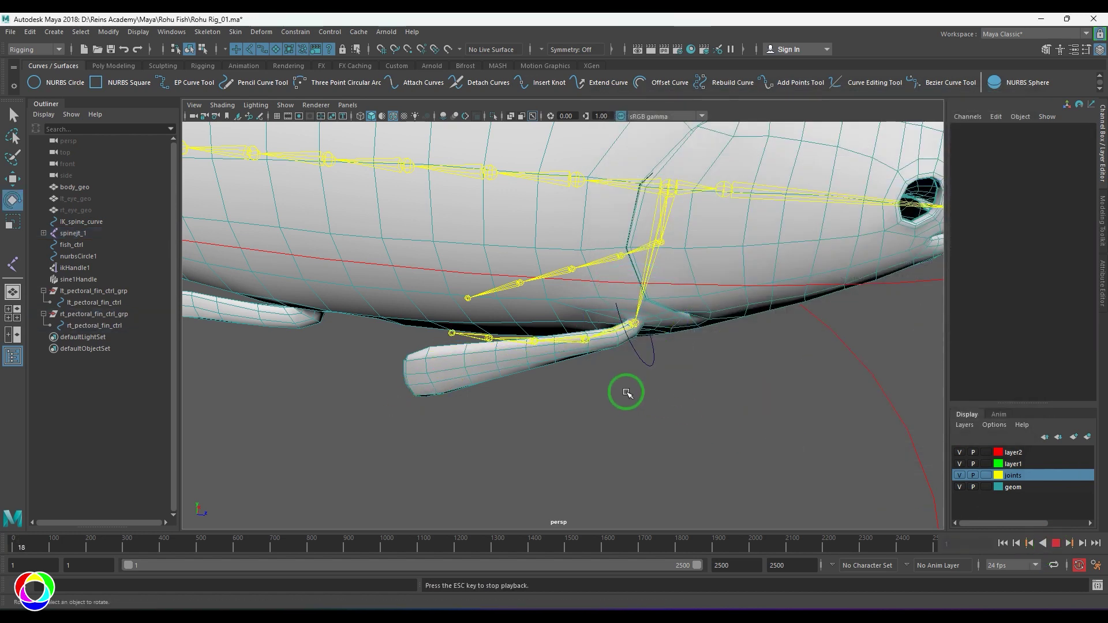
{"action": "scroll", "coordinate": [626, 392], "scroll_direction": "down", "scroll_amount": 5}
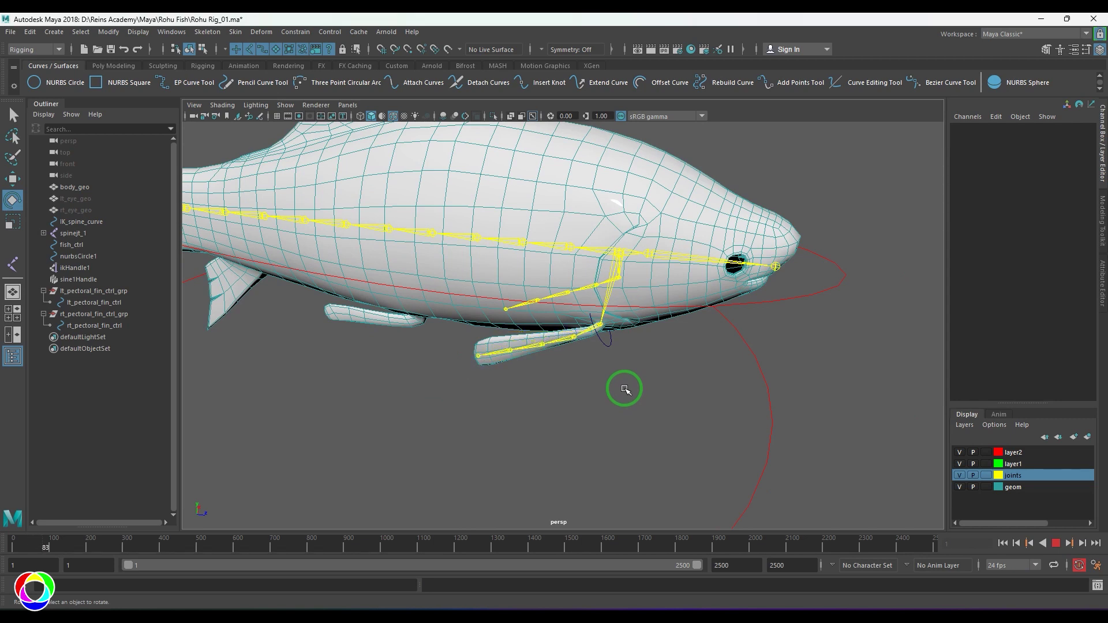
{"action": "mouse_move", "coordinate": [710, 389]}
{"action": "left_mouse_down", "text": "alt"}
{"action": "mouse_move", "coordinate": [574, 398]}
{"action": "mouse_move", "coordinate": [711, 399]}
{"action": "left_mouse_up", "text": "alt"}
{"action": "left_click", "coordinate": [1056, 543]}
{"action": "left_click", "coordinate": [1002, 543]}
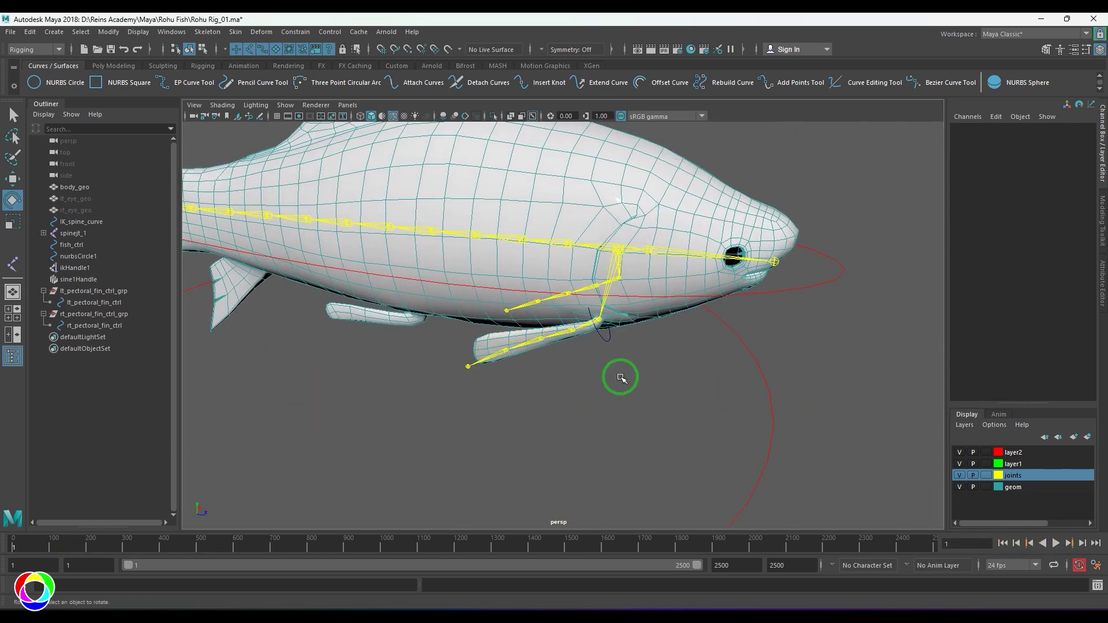
Reset the Swing Angle and Swing Speed of rt_pectoral_fin_ctrl to 0.
{"action": "left_click", "coordinate": [605, 359]}
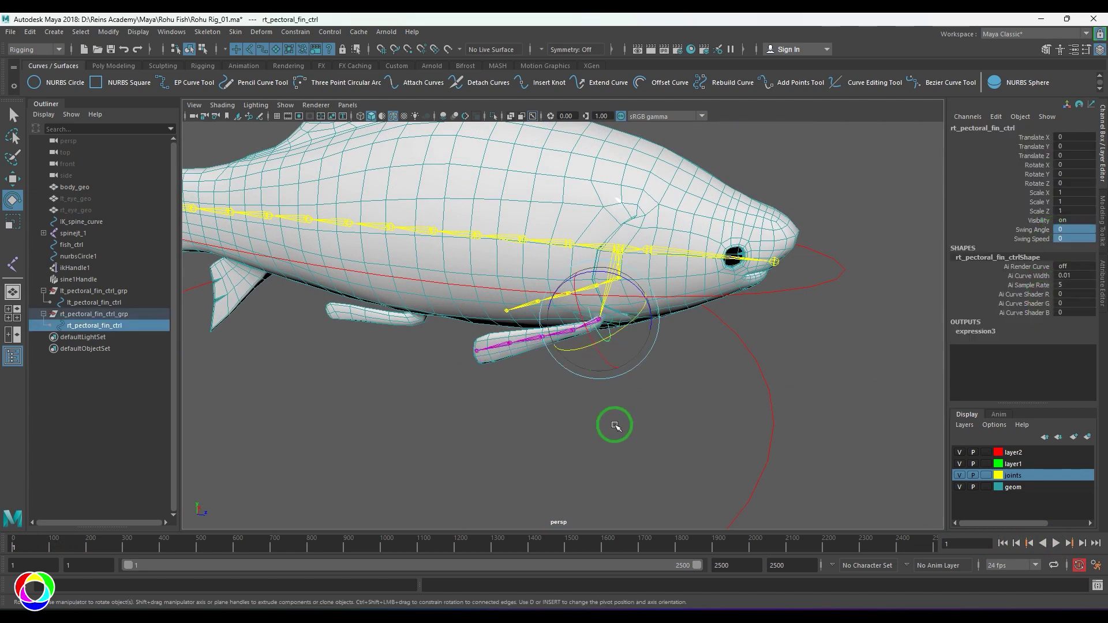
{"action": "left_click", "coordinate": [613, 424]}
{"action": "left_click_drag", "start_coordinate": [613, 424], "coordinate": [500, 351], "text": "alt"}
Show textures and bind body_geo to the spinejt_1 joint hierarchy with Closest distance binding and Classic linear skinning.
{"action": "left_click", "coordinate": [501, 253]}
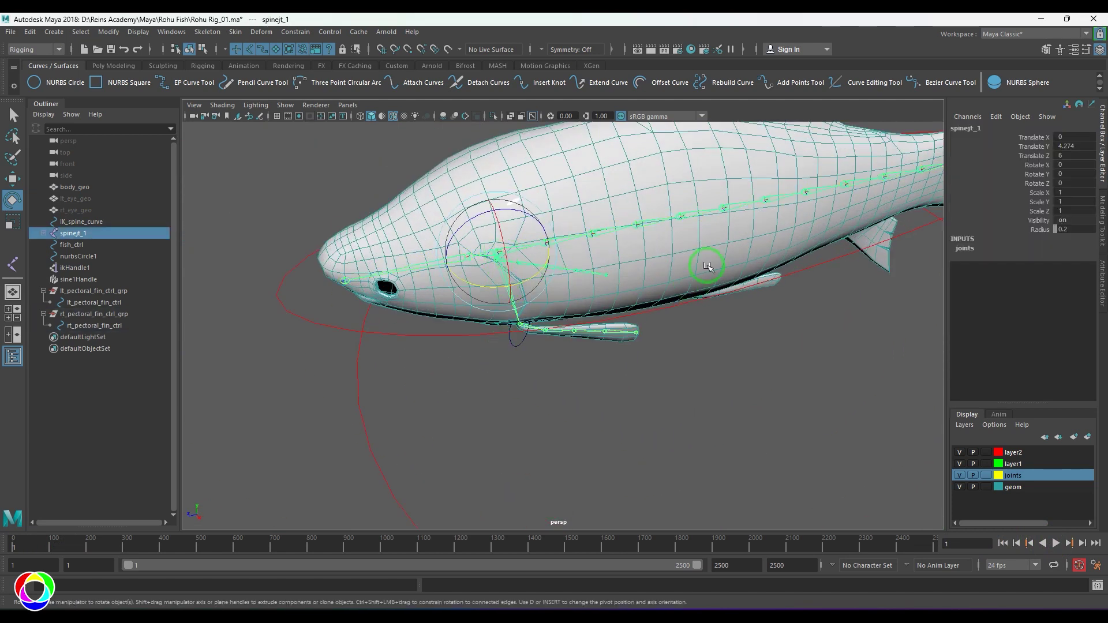
{"action": "left_click", "coordinate": [705, 265], "text": "shift"}
{"action": "scroll", "coordinate": [681, 323], "scroll_direction": "down", "scroll_amount": 4}
{"action": "left_click_drag", "start_coordinate": [658, 364], "coordinate": [665, 369], "text": "alt"}
{"action": "key", "text": "6"}
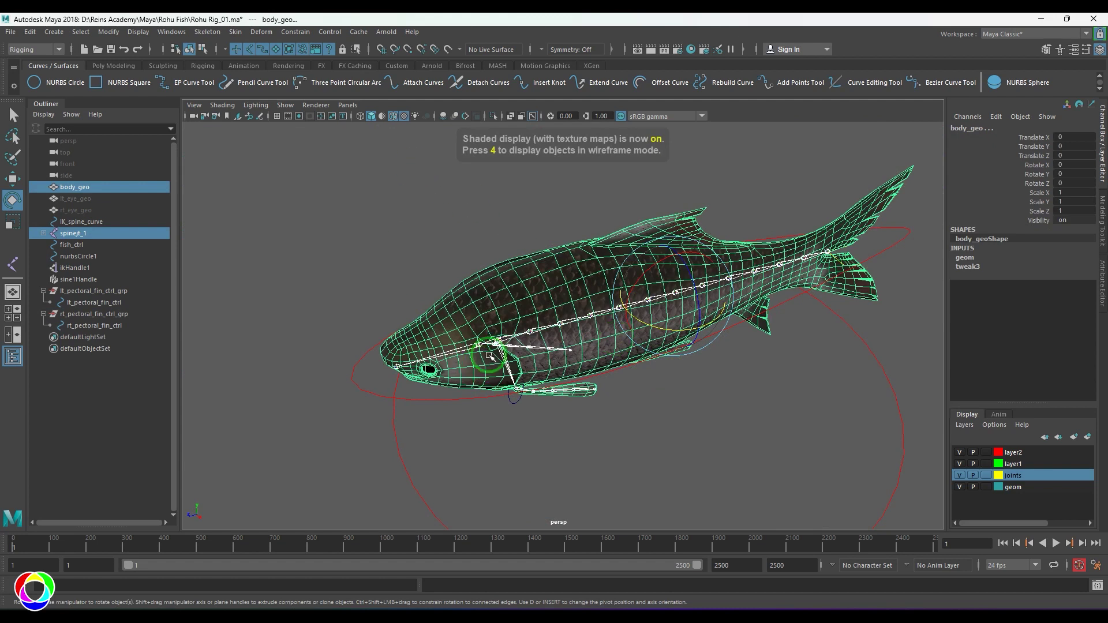
{"action": "left_click_drag", "start_coordinate": [487, 355], "coordinate": [544, 410], "text": "alt"}
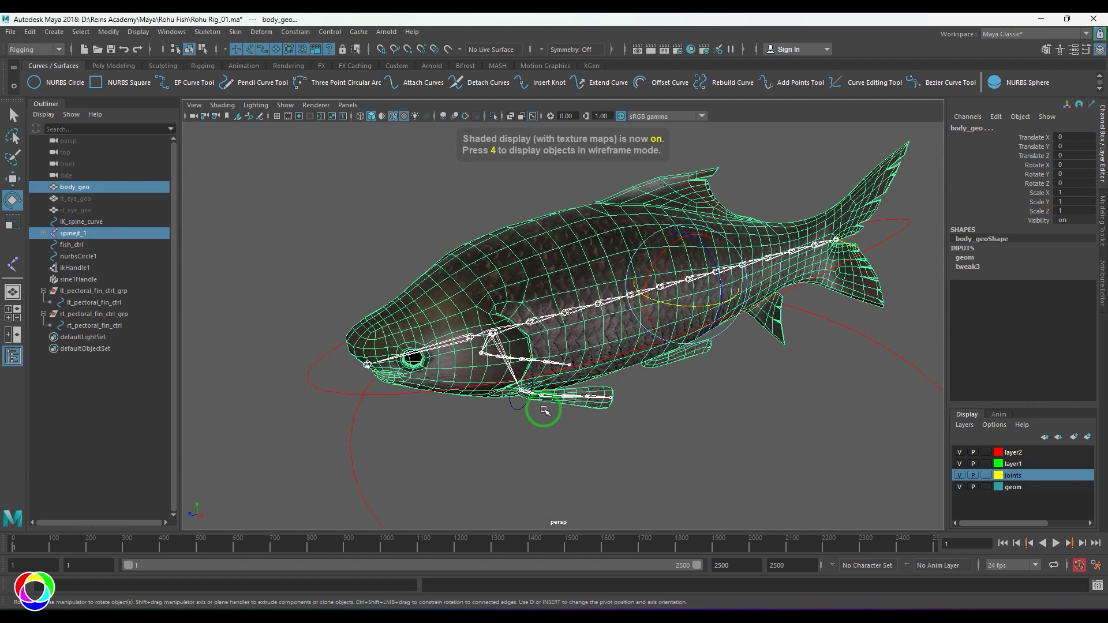
{"action": "left_click", "coordinate": [235, 31]}
{"action": "left_click", "coordinate": [374, 56]}
{"action": "left_click_drag", "start_coordinate": [960, 188], "coordinate": [738, 166]}
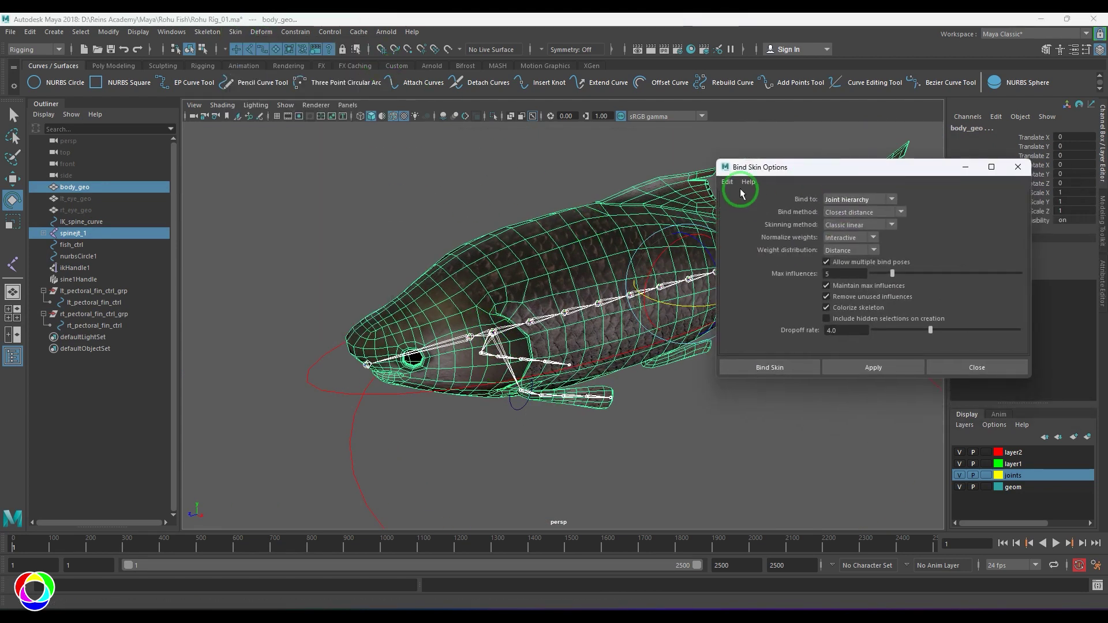
{"action": "left_click", "coordinate": [770, 368]}
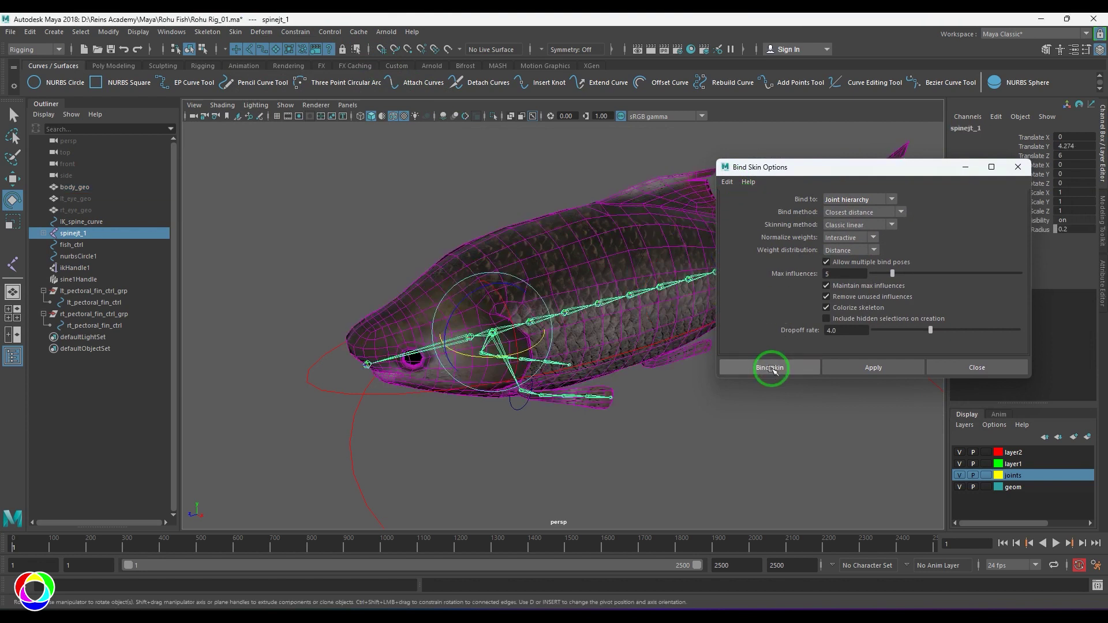
{"action": "left_click", "coordinate": [725, 440]}
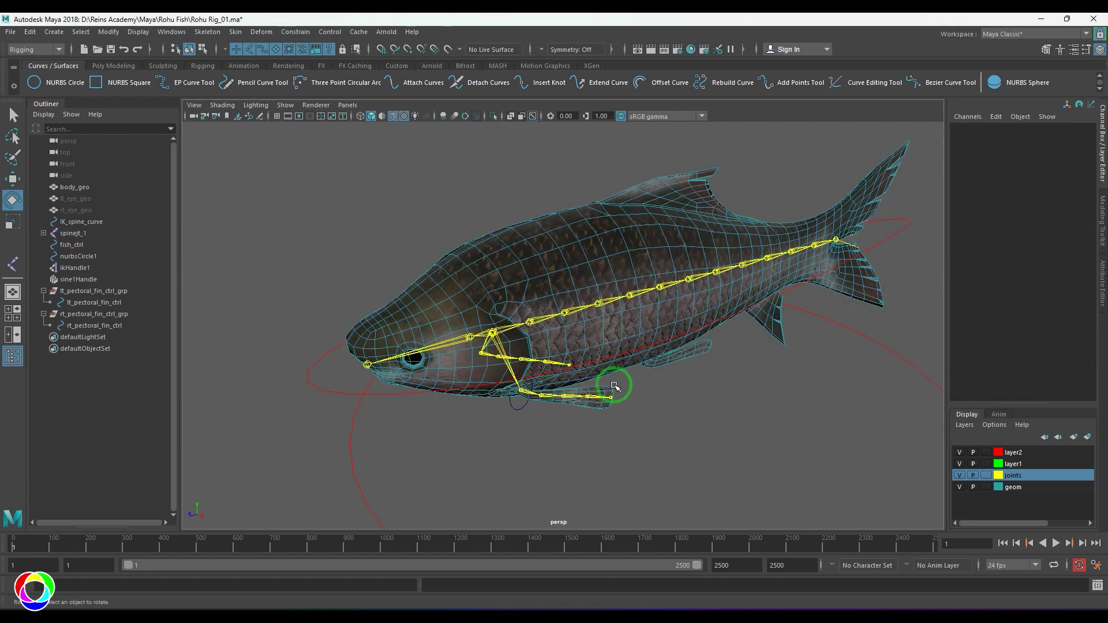
Set the Amplitude of fish_ctrl to 0.1 and its Wavelength to 3.
{"action": "left_click", "coordinate": [827, 275]}
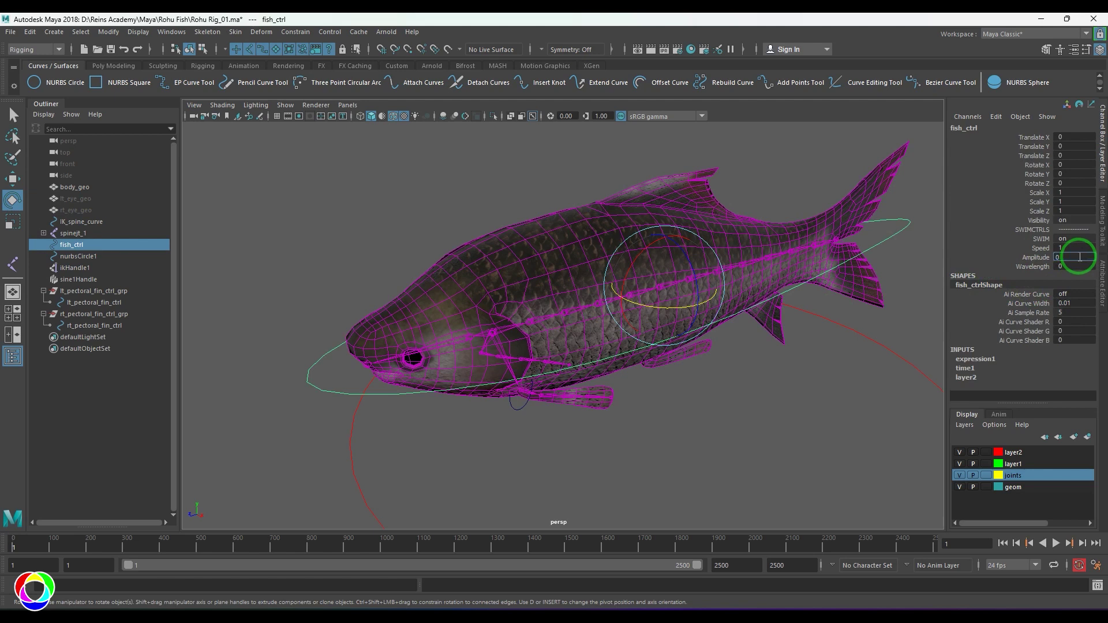
{"action": "type", "text": "3"}
{"action": "key", "text": "Return"}
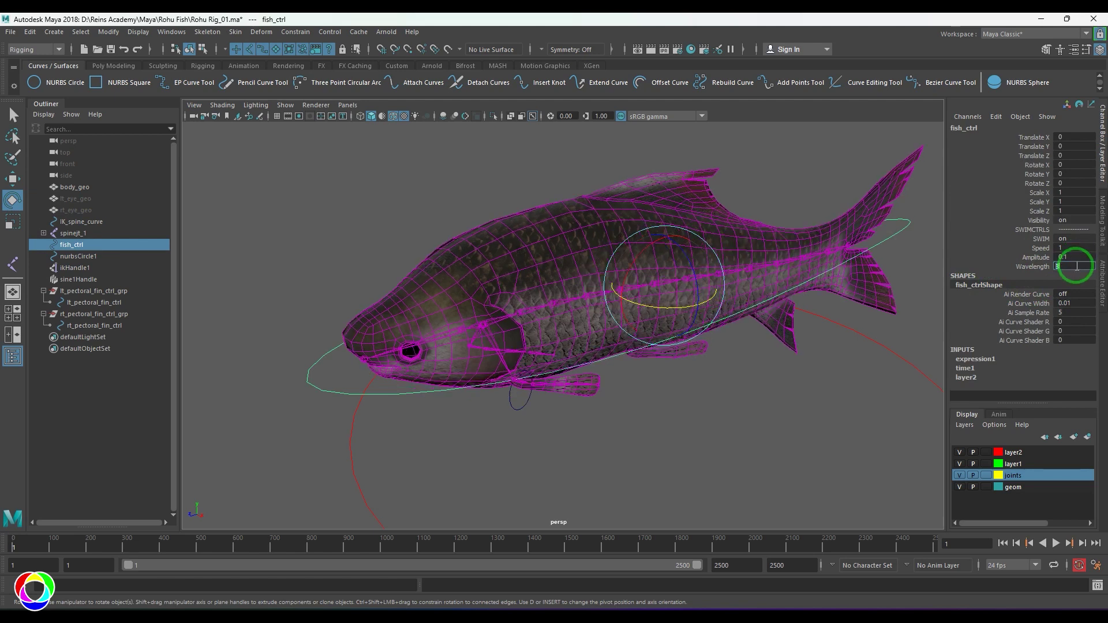
{"action": "left_click_drag", "start_coordinate": [538, 435], "coordinate": [548, 392], "text": "alt"}
Set the Swing Angle to 5 and the Swing Speed to 1 on both the left and right pectoral fin controls.
{"action": "left_click", "coordinate": [590, 408]}
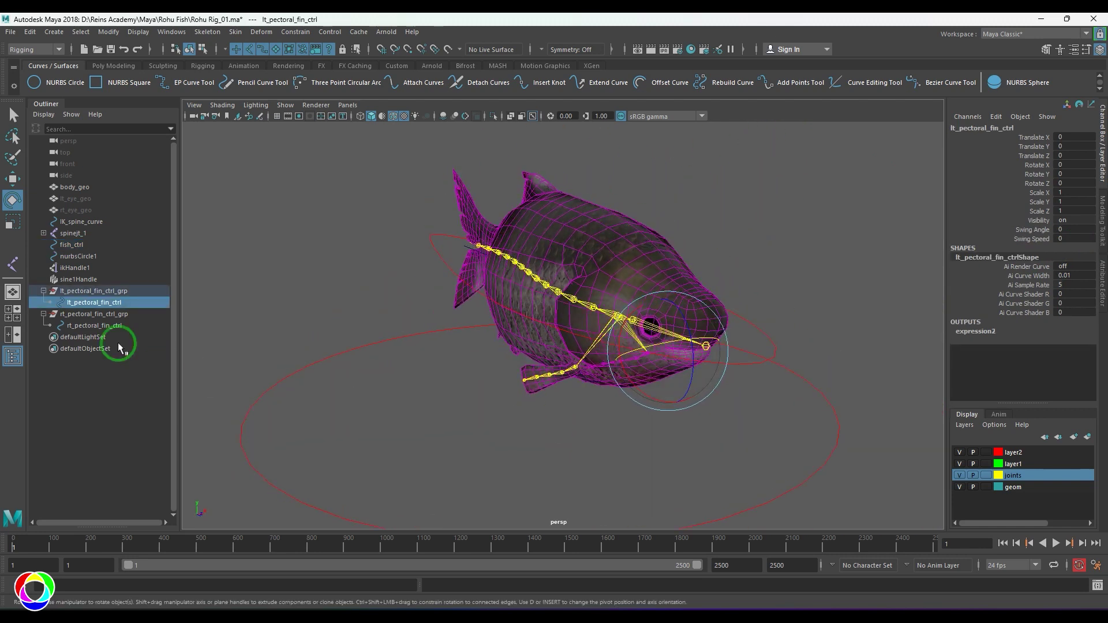
{"action": "left_click", "coordinate": [94, 326], "text": "ctrl"}
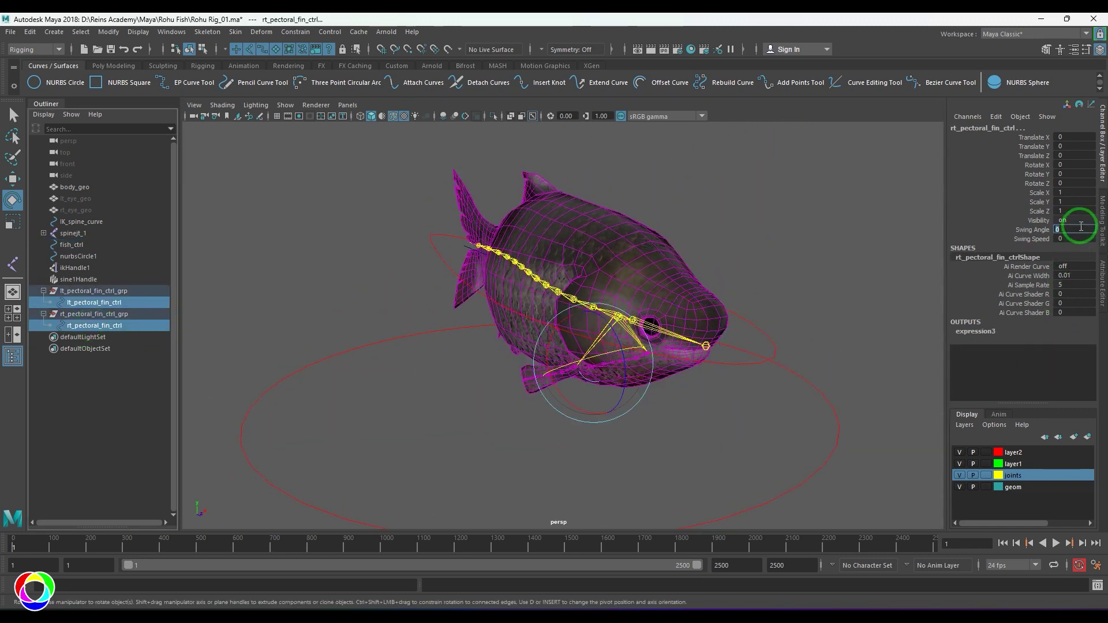
{"action": "type", "text": "5"}
{"action": "key", "text": "Return"}
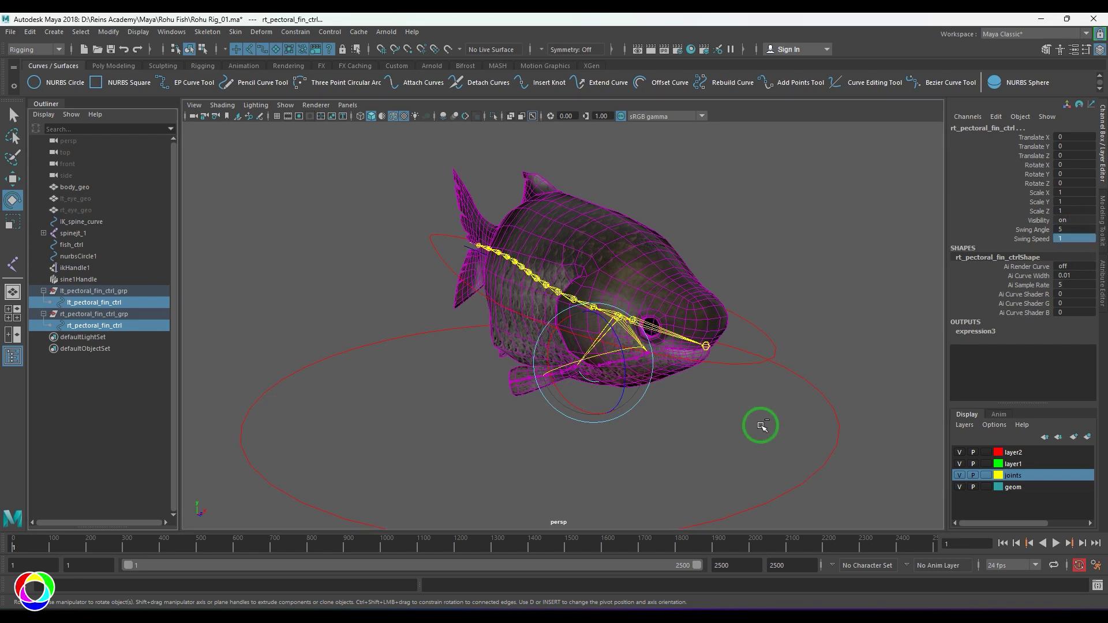
{"action": "left_click", "coordinate": [762, 425]}
Hide the joints layer and layer2 so only the fish geometry and fin controls remain in view.
{"action": "left_click_drag", "start_coordinate": [703, 393], "coordinate": [423, 254], "text": "alt"}
{"action": "left_click", "coordinate": [960, 475]}
{"action": "left_click", "coordinate": [959, 452]}
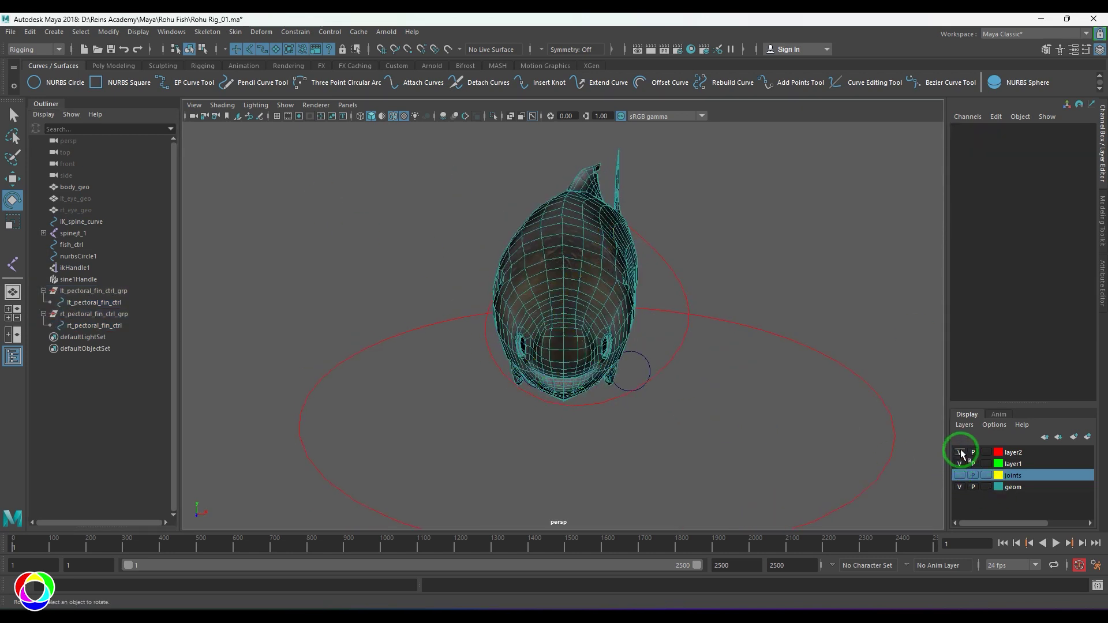
{"action": "left_click_drag", "start_coordinate": [808, 439], "coordinate": [731, 422], "text": "alt"}
Add lt_pectoral_fin_ctrl_grp and rt_pectoral_fin_ctrl_grp to layer2.
{"action": "left_click", "coordinate": [94, 302]}
{"action": "left_click", "coordinate": [93, 291]}
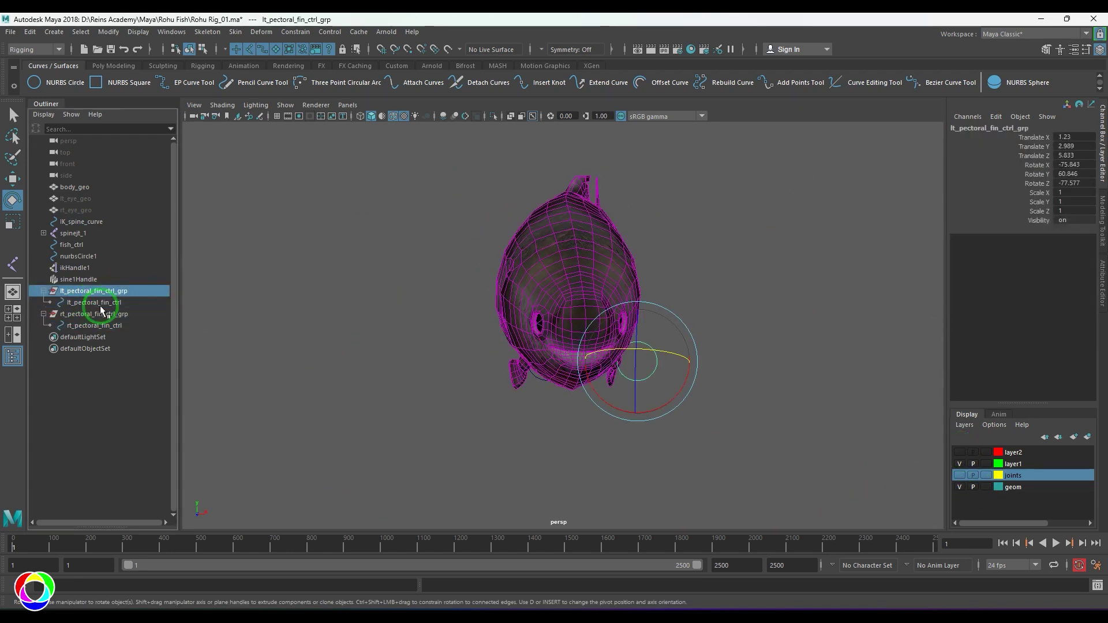
{"action": "left_click", "coordinate": [94, 314], "text": "ctrl"}
{"action": "right_click", "coordinate": [1039, 458]}
{"action": "left_click", "coordinate": [1033, 480]}
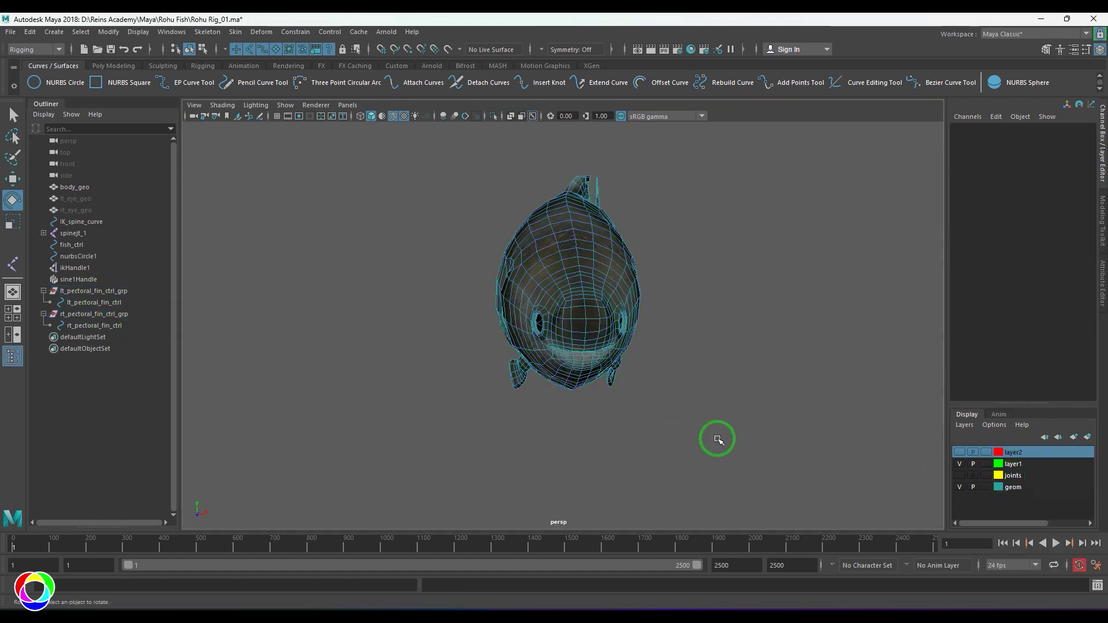
Play back the skinned fish's swim, view it from both sides, and return to the first frame.
{"action": "left_click_drag", "start_coordinate": [718, 440], "coordinate": [739, 450], "text": "alt"}
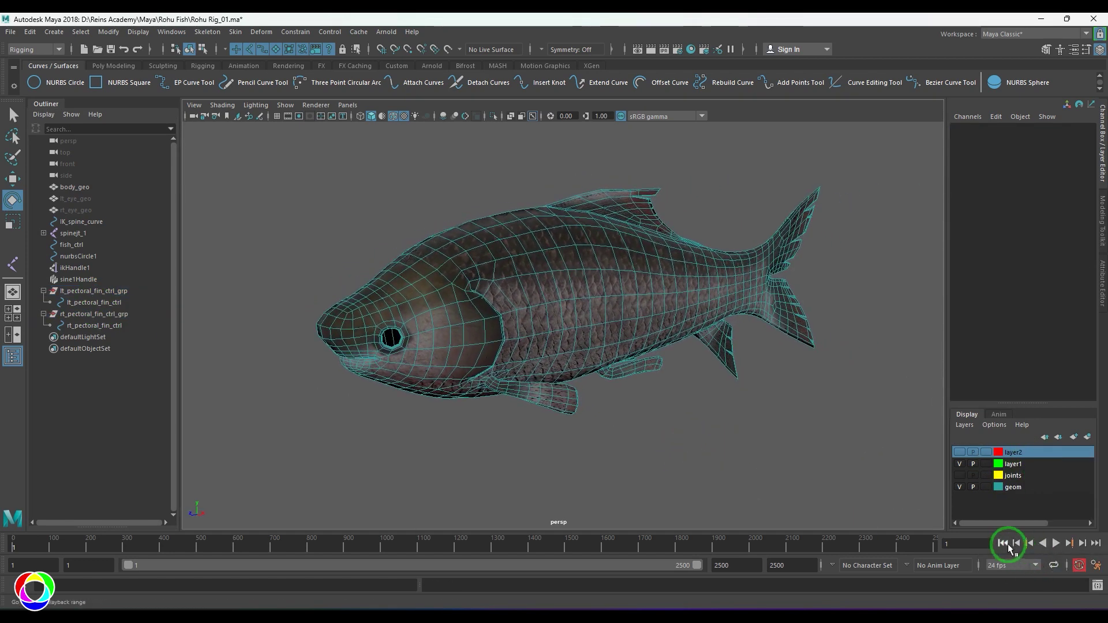
{"action": "left_click", "coordinate": [1055, 543]}
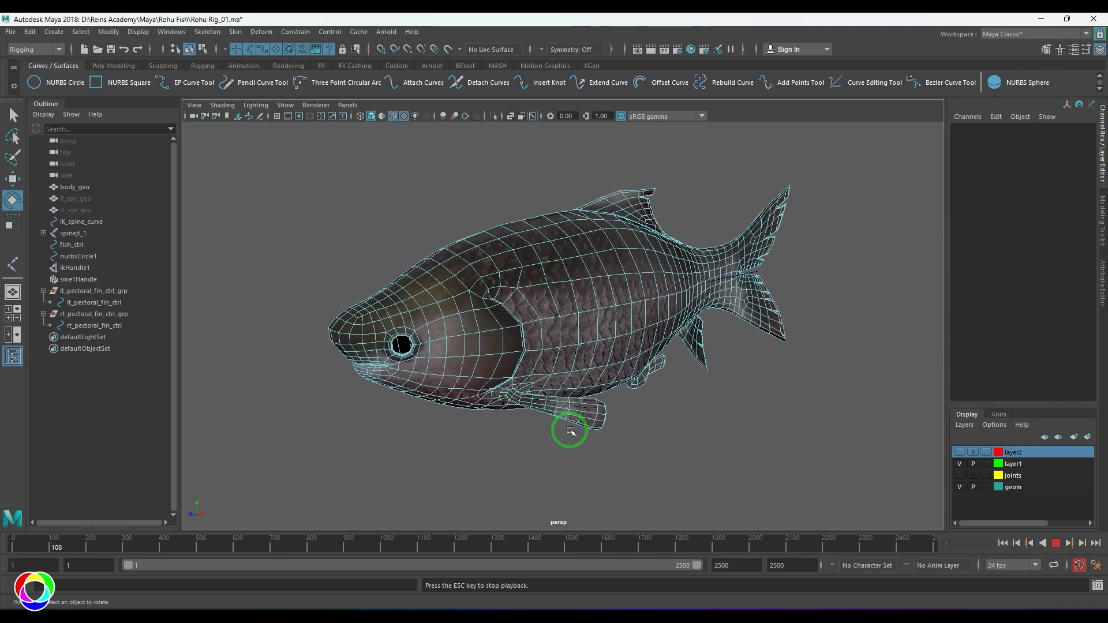
{"action": "left_click_drag", "start_coordinate": [571, 431], "coordinate": [679, 446], "text": "alt"}
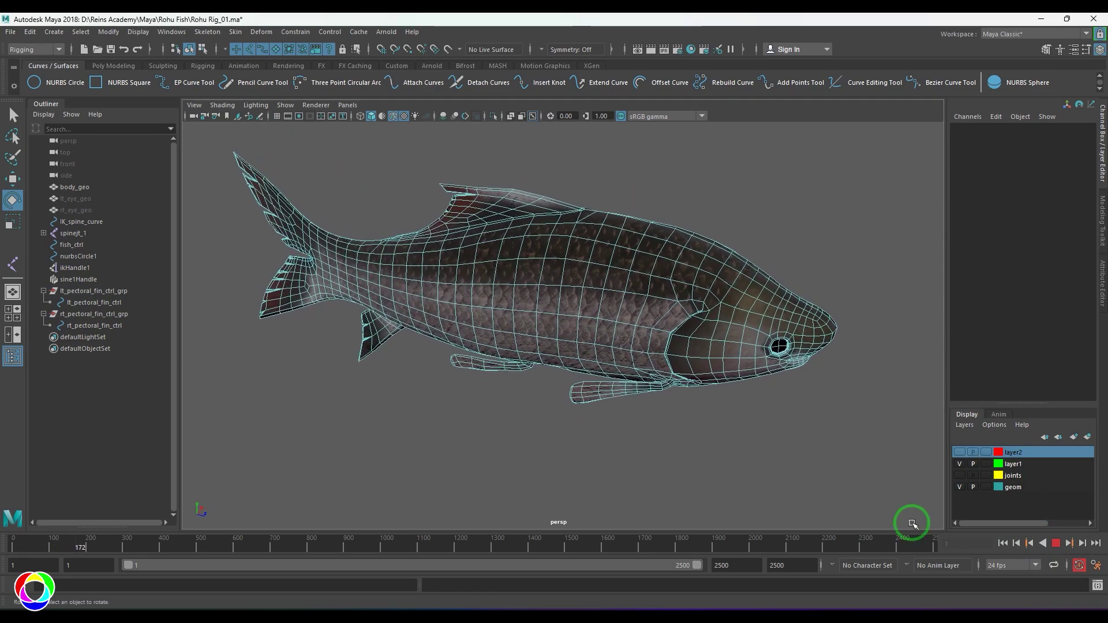
{"action": "left_click", "coordinate": [1056, 544]}
{"action": "left_click", "coordinate": [1003, 543]}
Show the joints layer, play the swim again with the skeleton visible, and return to the first frame.
{"action": "left_click", "coordinate": [959, 475]}
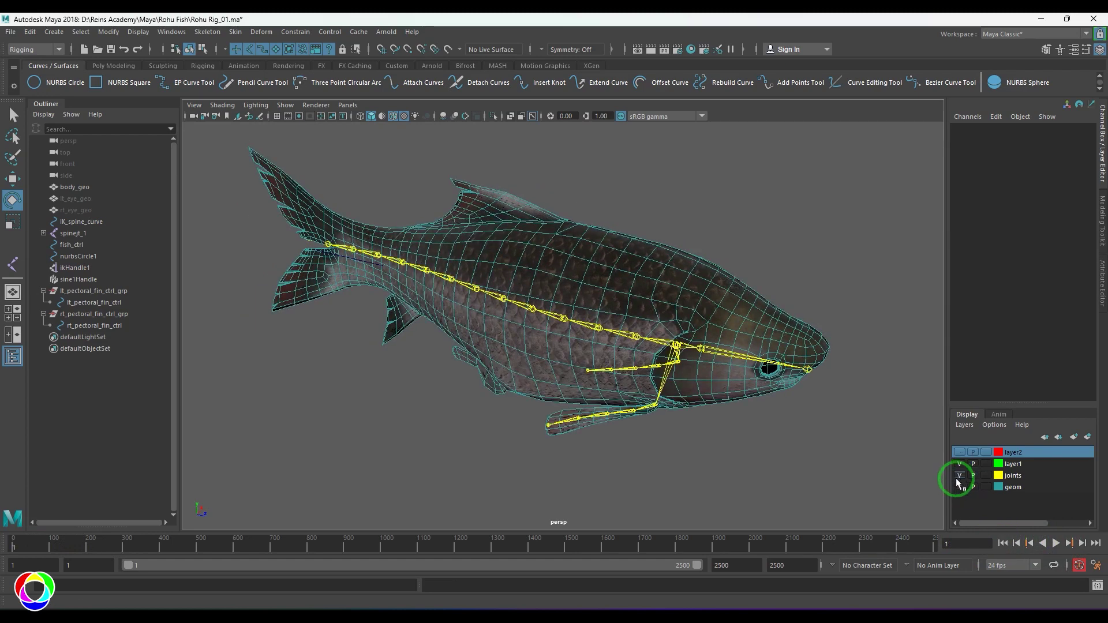
{"action": "left_click", "coordinate": [1055, 543]}
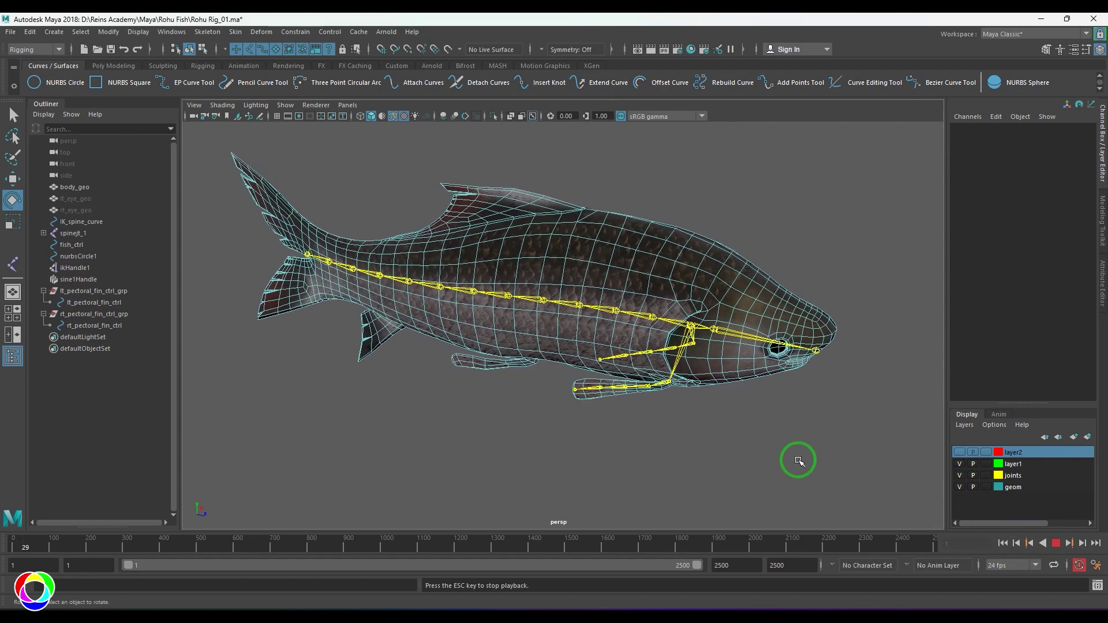
{"action": "left_click", "coordinate": [1056, 544]}
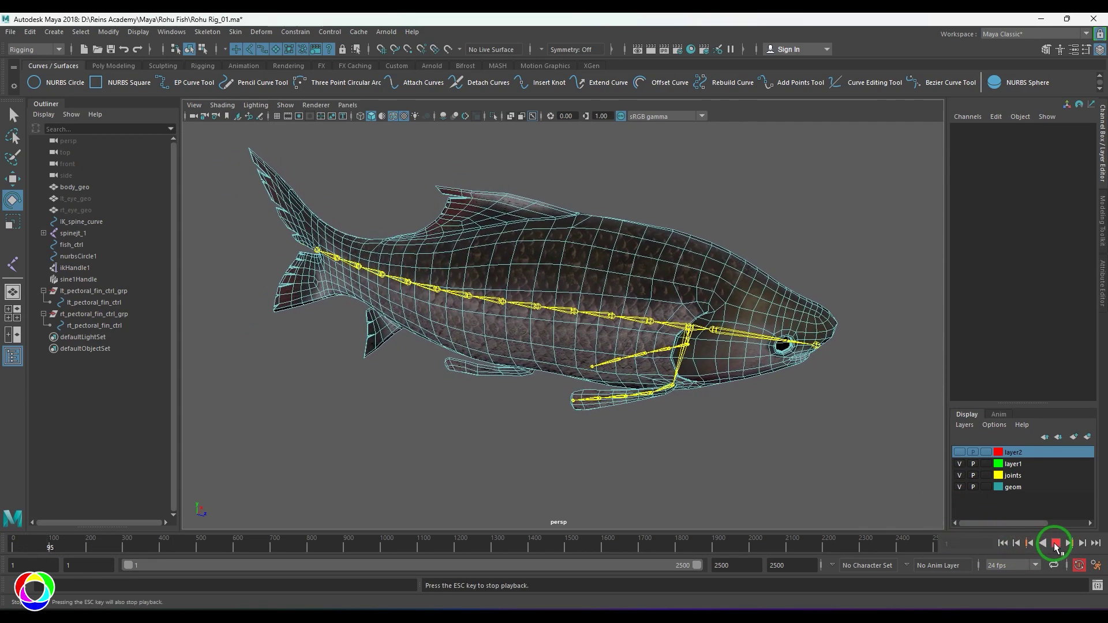
{"action": "left_click", "coordinate": [1003, 543]}
Set Swing Angle to 20 and Swing Speed to 2 on both pectoral fin controls, play the motion, and return to the first frame.
{"action": "left_click", "coordinate": [95, 305]}
{"action": "left_click", "coordinate": [94, 324], "text": "ctrl"}
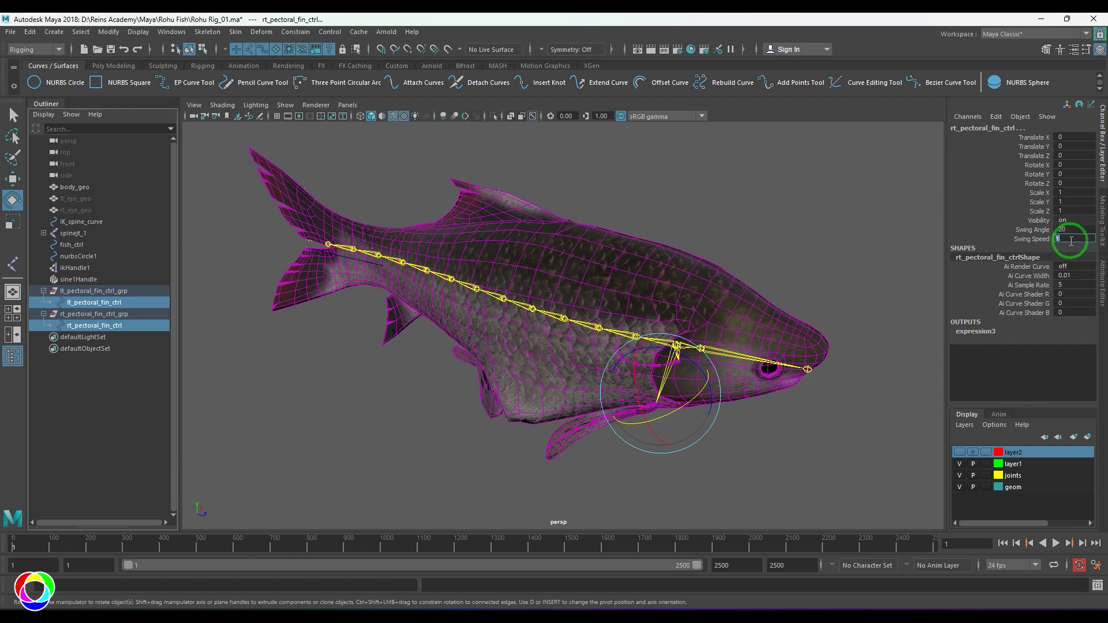
{"action": "left_click", "coordinate": [1056, 543]}
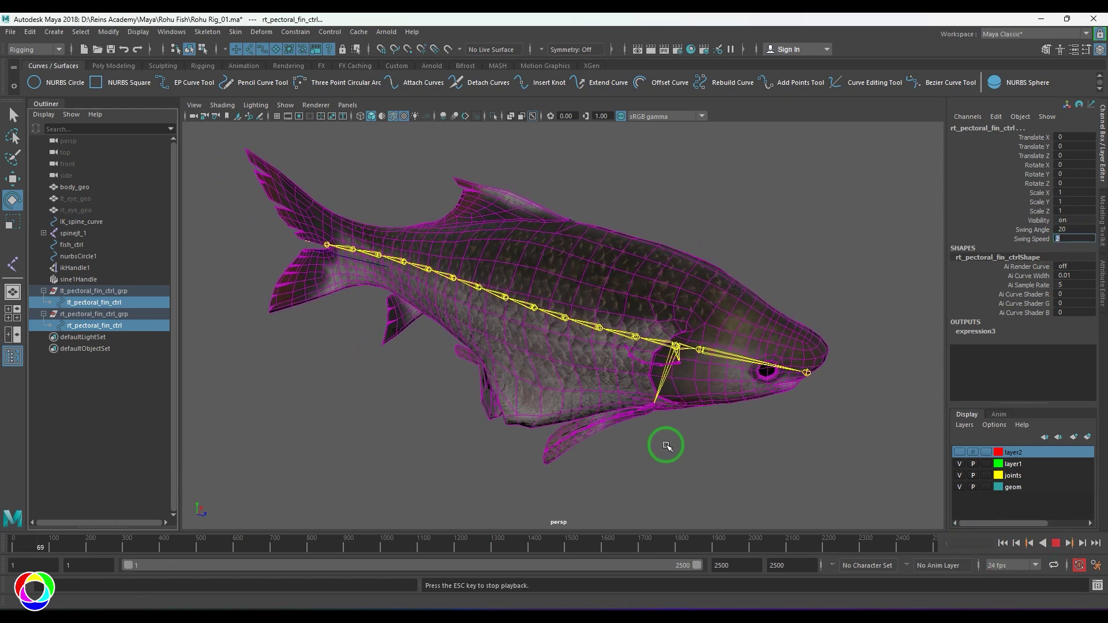
{"action": "left_click_drag", "start_coordinate": [673, 446], "coordinate": [586, 447], "text": "alt"}
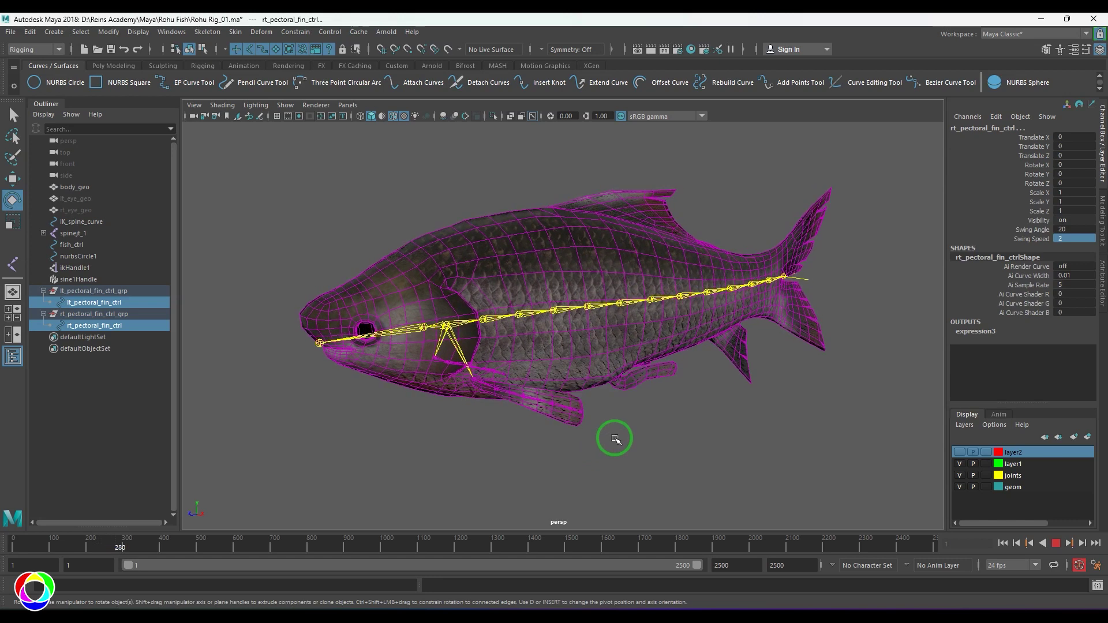
{"action": "left_click", "coordinate": [1056, 543]}
{"action": "left_click", "coordinate": [1002, 543]}
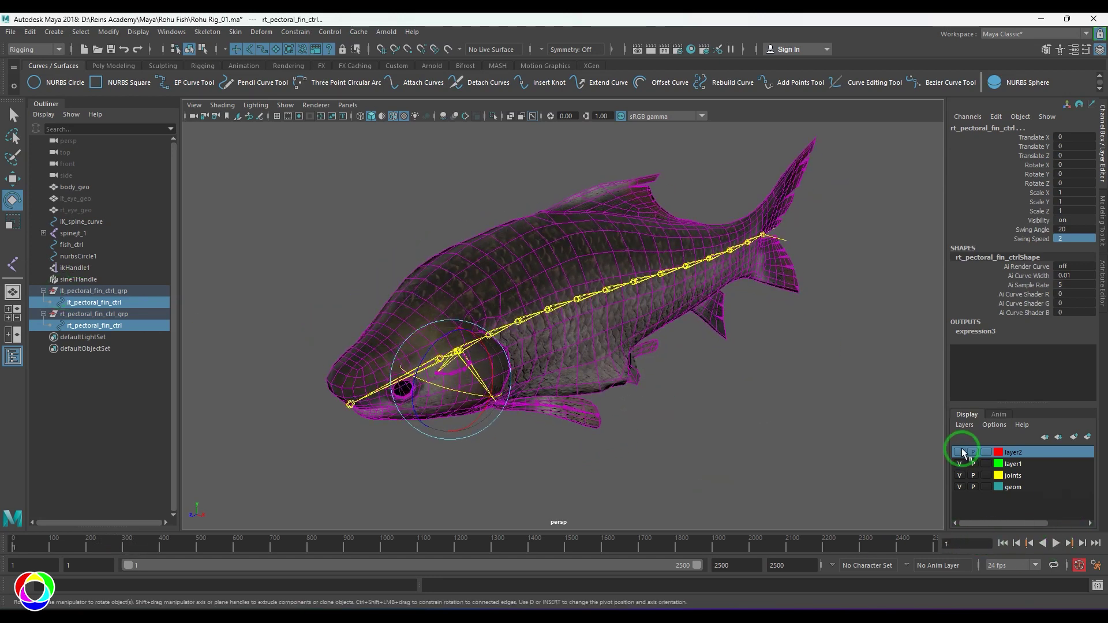
Show layer2 and reset the Amplitude and Wavelength of fish_ctrl.
{"action": "left_click", "coordinate": [669, 335]}
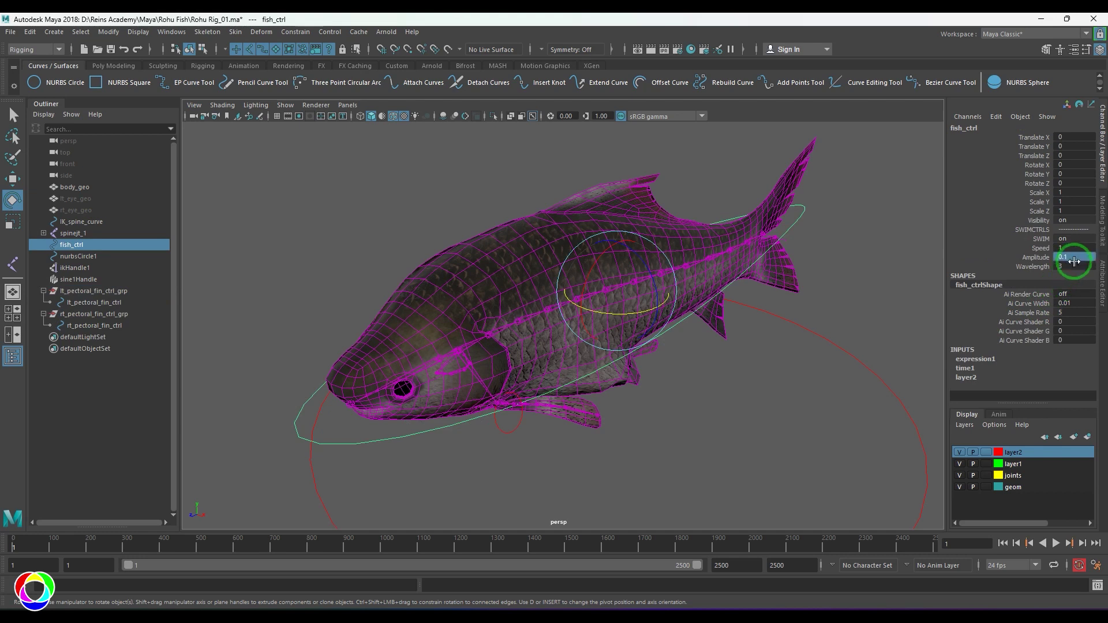
{"action": "left_click_drag", "start_coordinate": [1074, 261], "coordinate": [1072, 265]}
{"action": "left_click", "coordinate": [827, 398]}
Set the Swing Angle and Swing Speed of lt_pectoral_fin_ctrl and rt_pectoral_fin_ctrl to 0.
{"action": "left_click", "coordinate": [511, 432]}
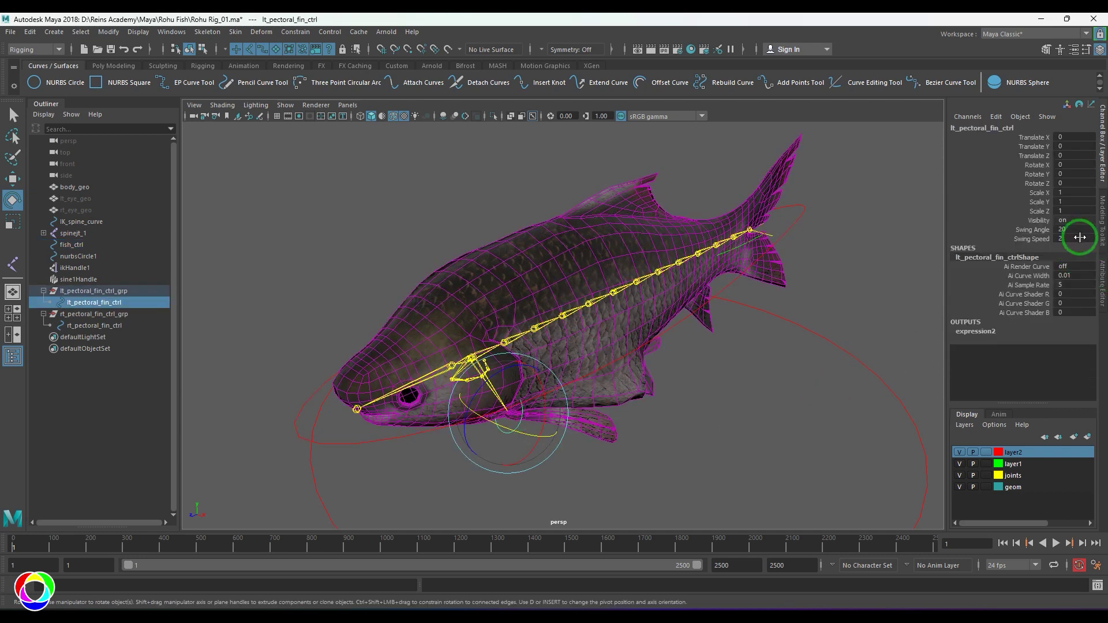
{"action": "left_click_drag", "start_coordinate": [442, 443], "coordinate": [527, 427], "text": "alt"}
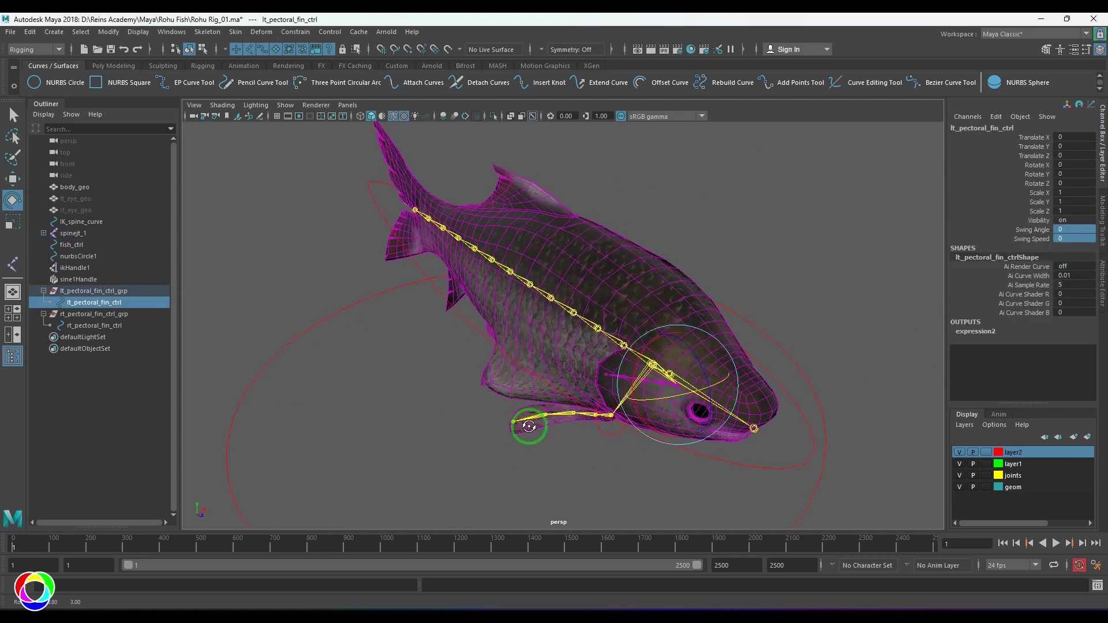
{"action": "left_click", "coordinate": [611, 434]}
{"action": "left_click", "coordinate": [616, 433]}
{"action": "left_click_drag", "start_coordinate": [1072, 232], "coordinate": [1076, 241]}
{"action": "type", "text": "0"}
{"action": "key", "text": "Return"}
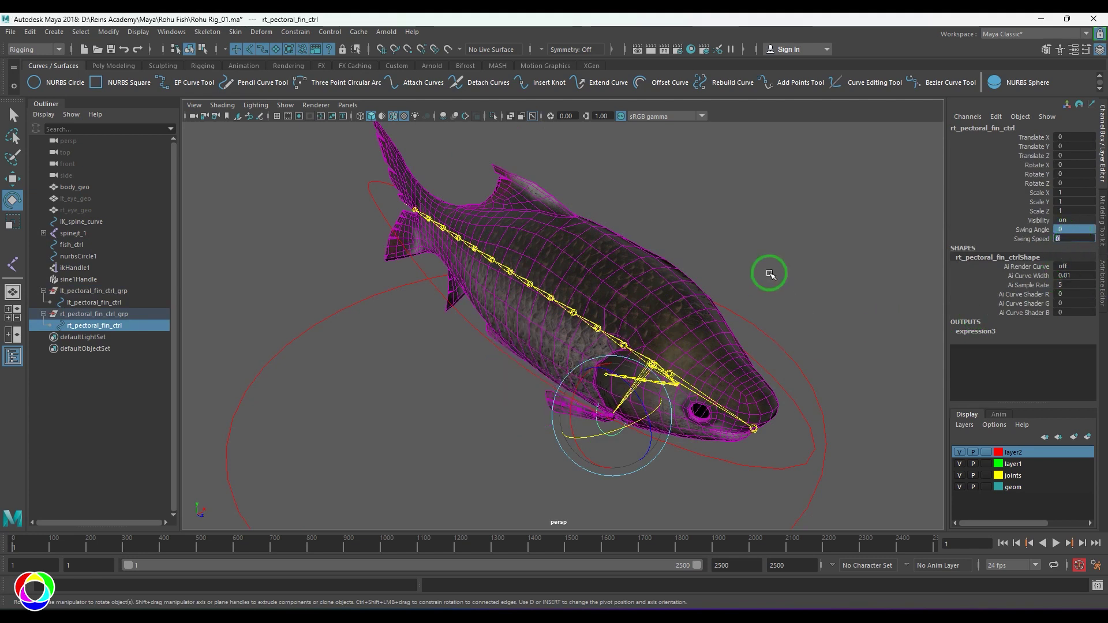
Unbind the skin from body_geo.
{"action": "left_click", "coordinate": [770, 275]}
{"action": "left_click_drag", "start_coordinate": [702, 381], "coordinate": [566, 375], "text": "alt"}
{"action": "left_click", "coordinate": [606, 347]}
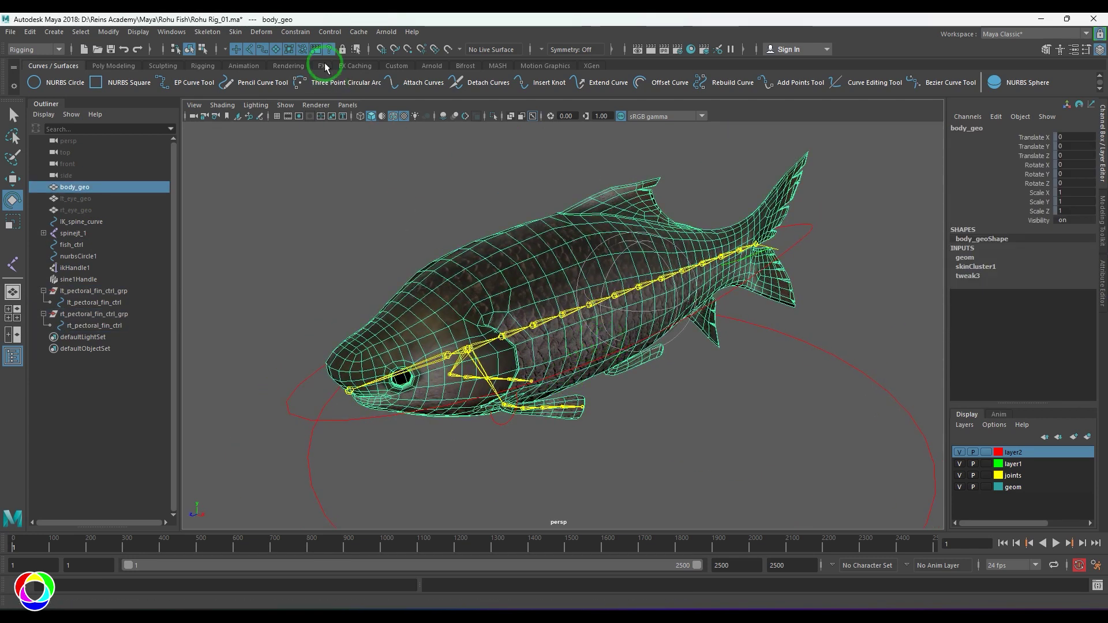
{"action": "left_click", "coordinate": [235, 32]}
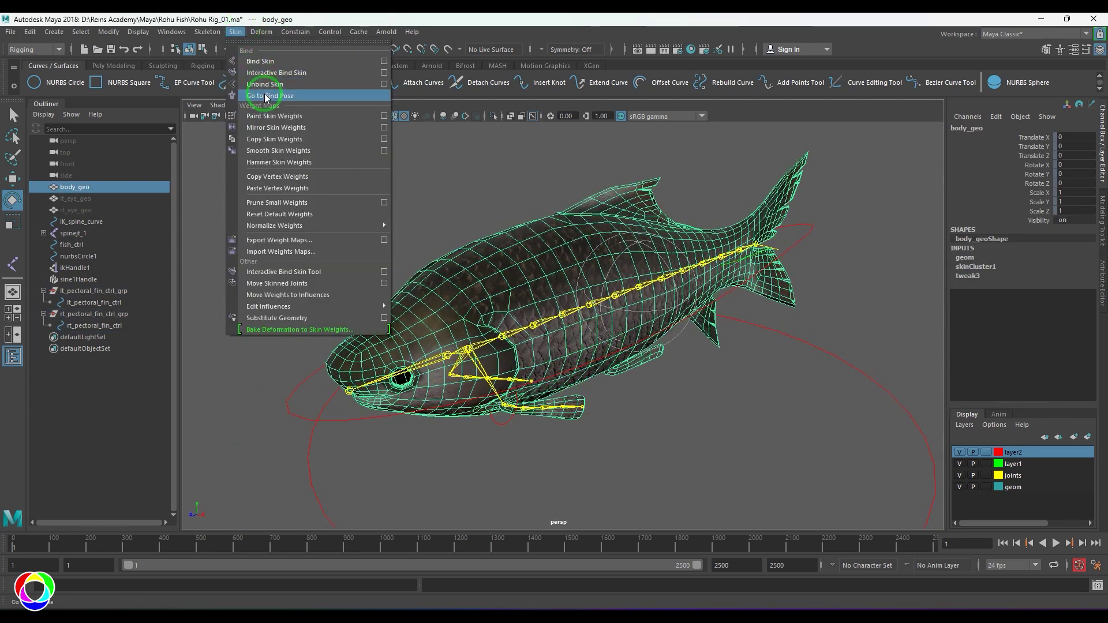
{"action": "left_click", "coordinate": [273, 85]}
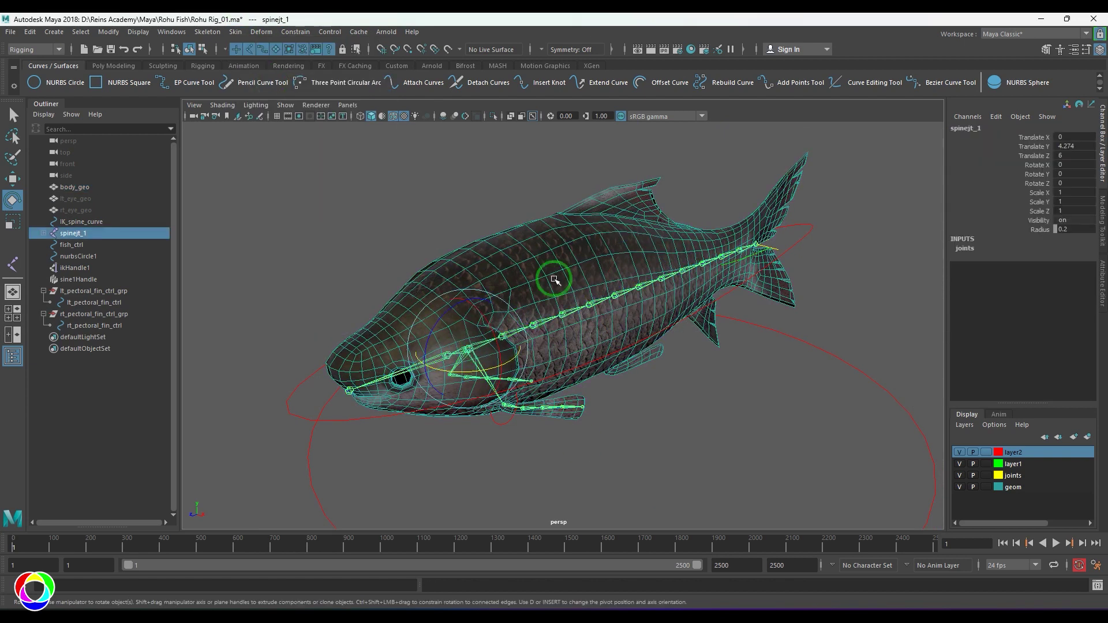
Try to bind body_geo to the spinejt_1 joint hierarchy using the Heat Map bind method.
{"action": "left_click", "coordinate": [235, 31]}
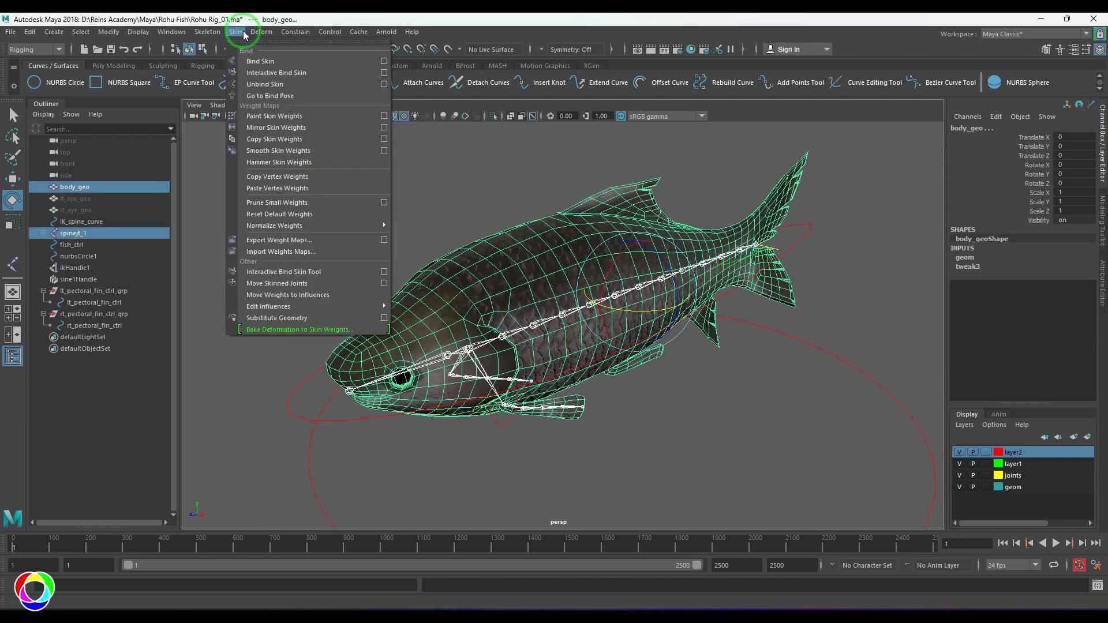
{"action": "left_click", "coordinate": [384, 59]}
{"action": "left_click", "coordinate": [880, 212]}
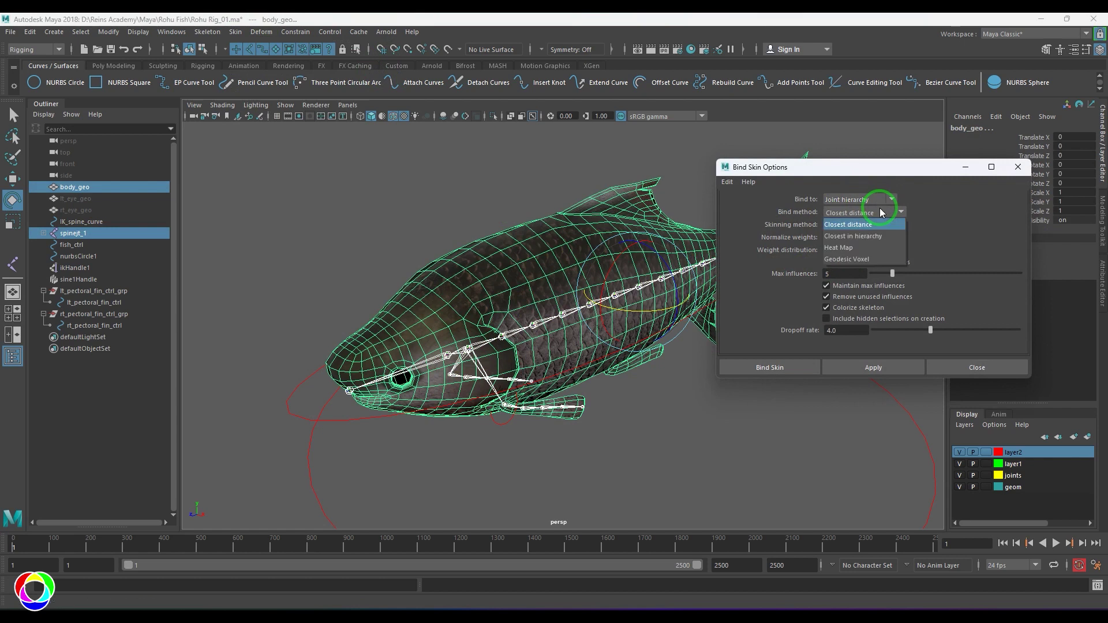
{"action": "left_click", "coordinate": [873, 248]}
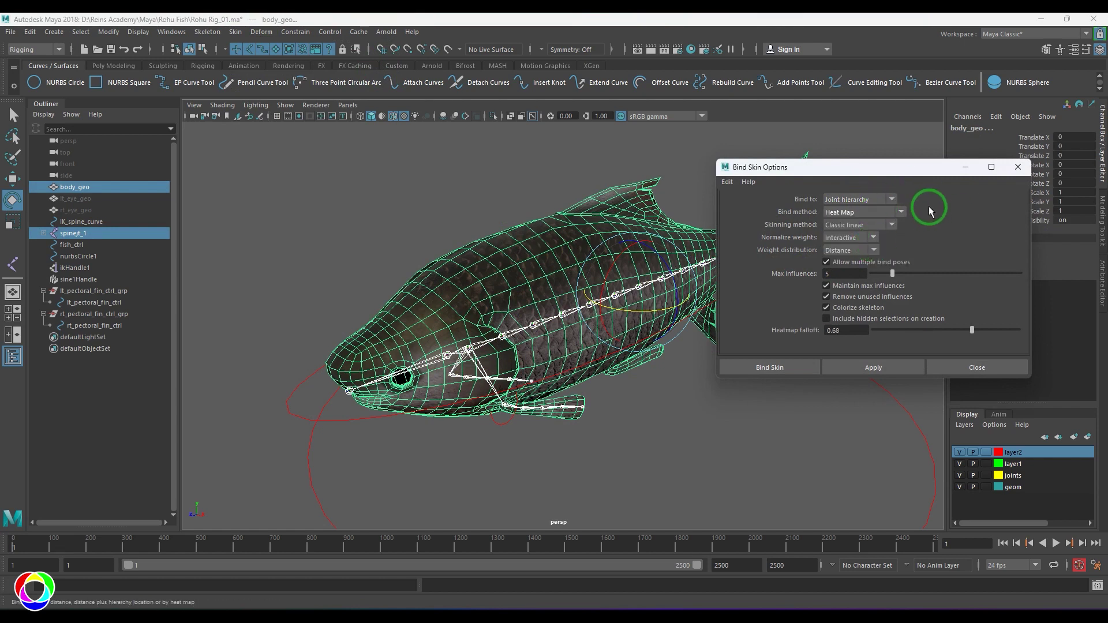
{"action": "left_click", "coordinate": [767, 368]}
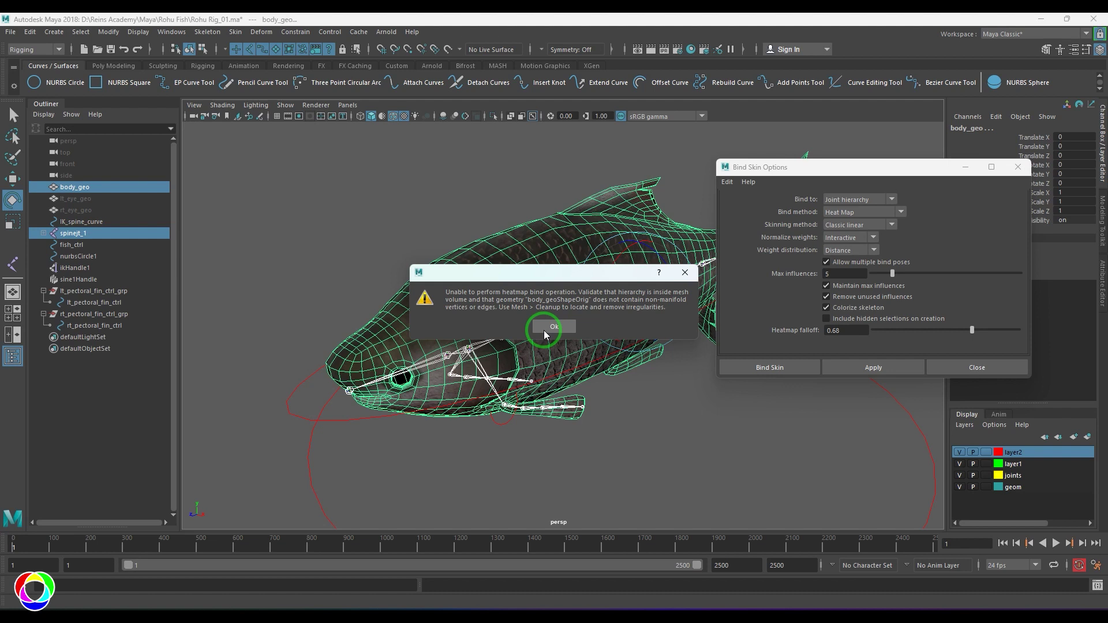
{"action": "left_click", "coordinate": [553, 326]}
{"action": "left_click", "coordinate": [787, 368]}
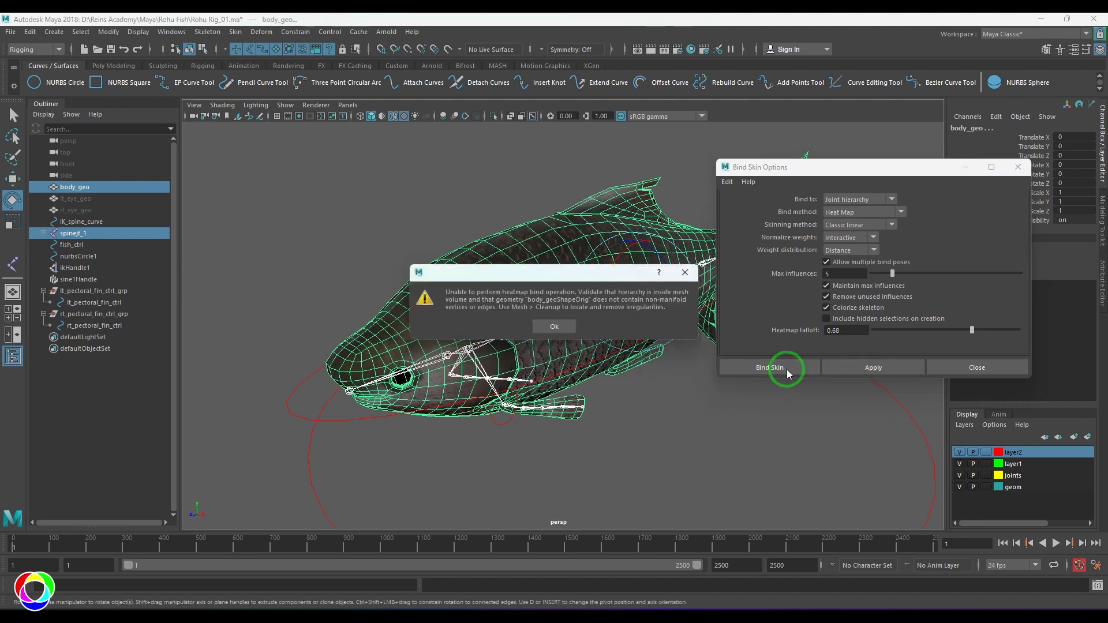
{"action": "left_click", "coordinate": [685, 272]}
{"action": "left_click", "coordinate": [1018, 167]}
Run Mesh Cleanup on body_geo with faces with more than 4 sides and nonmanifold geometry enabled.
{"action": "left_click", "coordinate": [560, 339]}
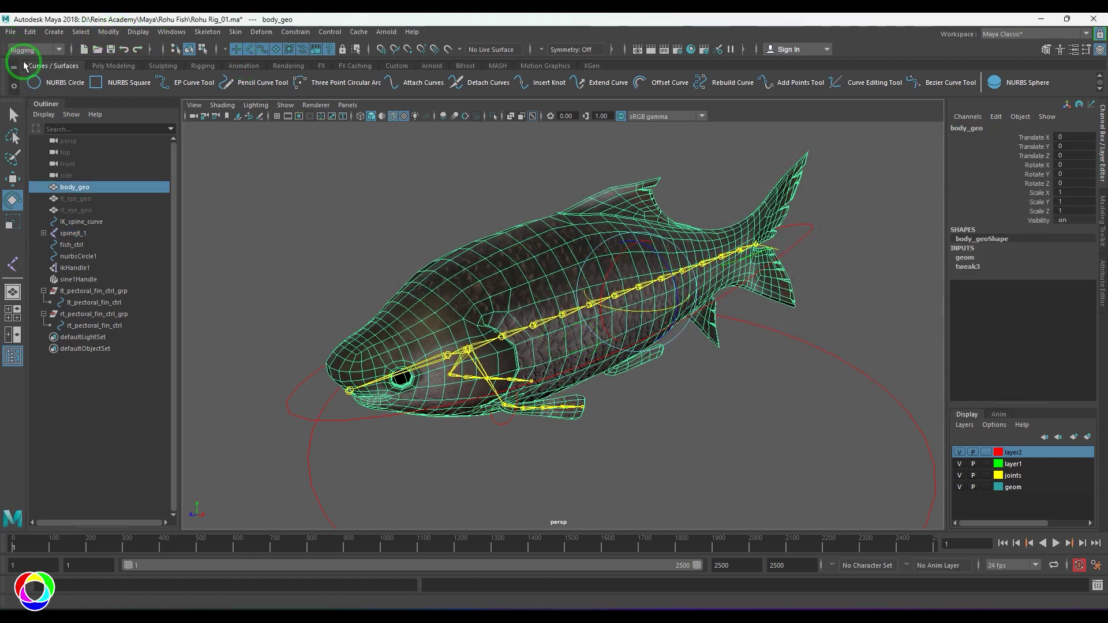
{"action": "key", "text": "F3"}
{"action": "left_click", "coordinate": [203, 32]}
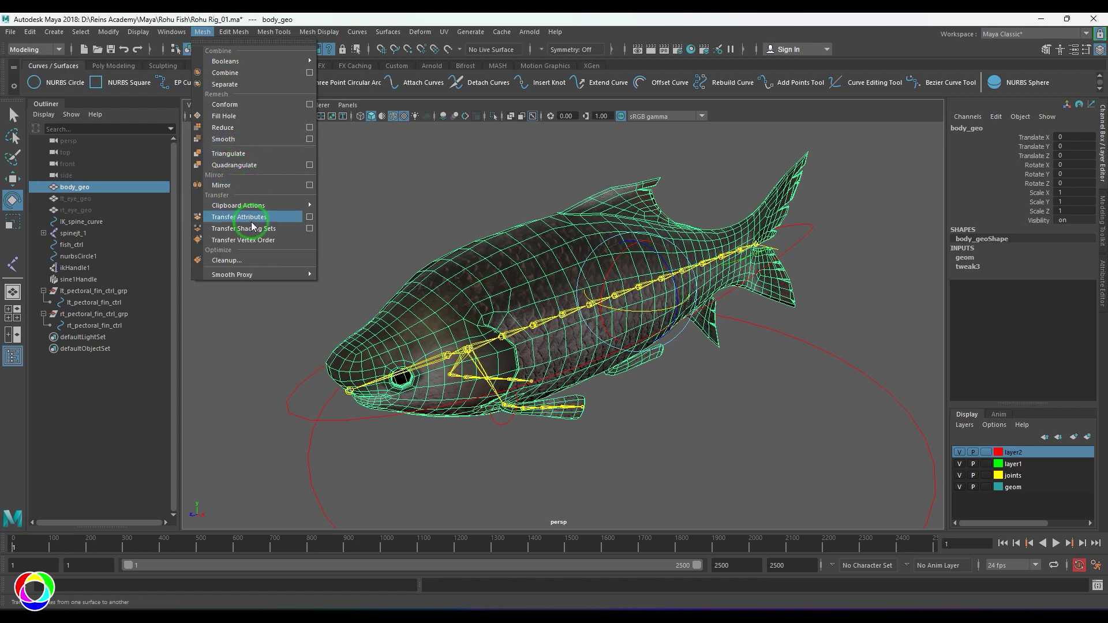
{"action": "left_click", "coordinate": [252, 260]}
{"action": "scroll", "coordinate": [897, 317], "scroll_direction": "down", "scroll_amount": 3}
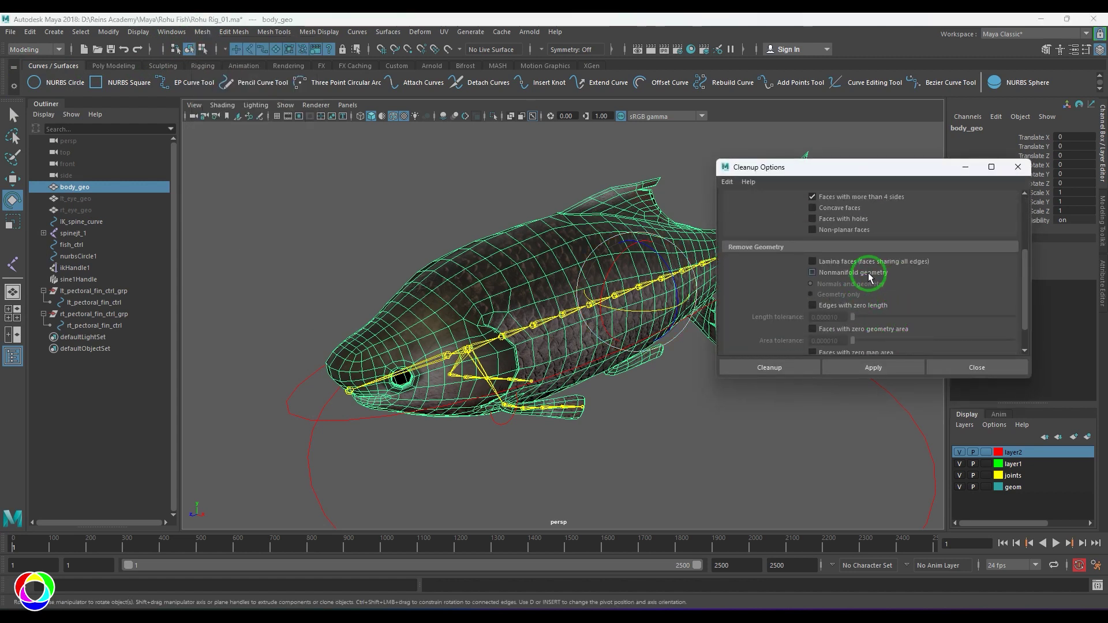
{"action": "left_click", "coordinate": [813, 272]}
{"action": "left_click", "coordinate": [787, 364]}
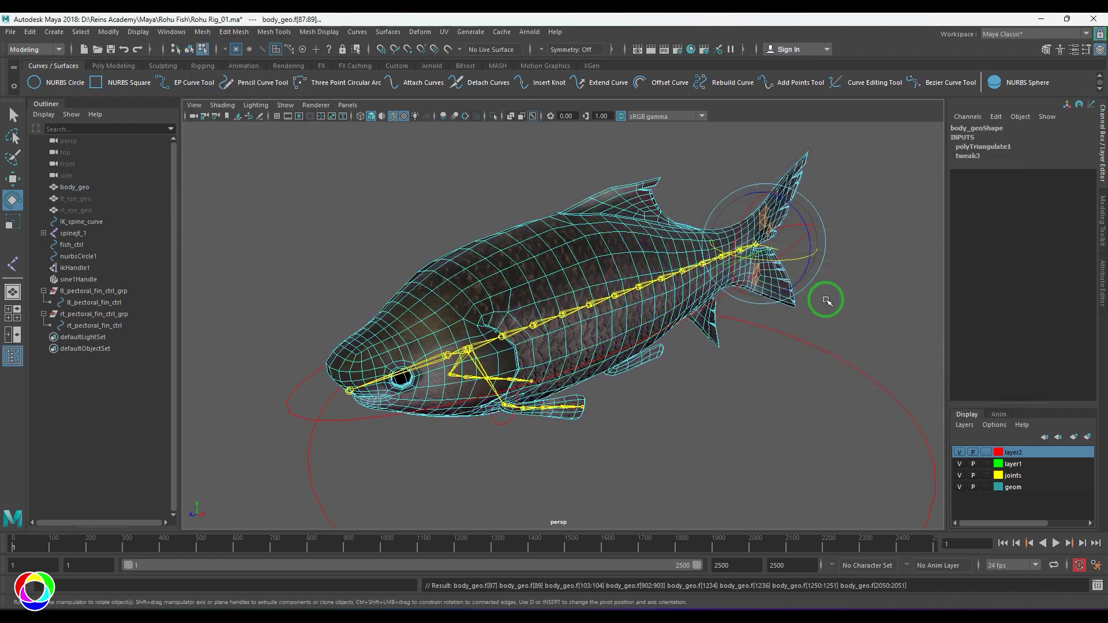
Examine the faces selected by the cleanup at the base of the tail fin and return to object selection.
{"action": "left_click_drag", "start_coordinate": [827, 301], "coordinate": [750, 292], "text": "alt"}
{"action": "middle_click_drag", "start_coordinate": [751, 292], "coordinate": [520, 265], "text": "alt"}
{"action": "right_click_drag", "start_coordinate": [520, 265], "coordinate": [761, 303], "text": "alt"}
{"action": "left_click_drag", "start_coordinate": [815, 282], "coordinate": [676, 271], "text": "alt"}
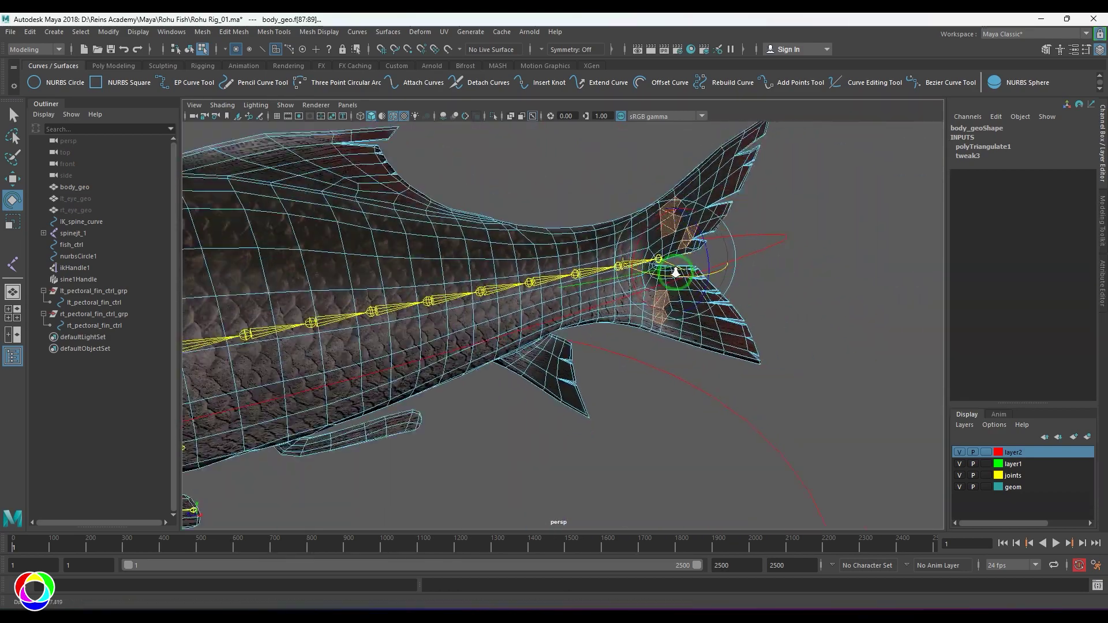
{"action": "right_click_drag", "start_coordinate": [676, 272], "coordinate": [462, 303], "text": "alt"}
{"action": "middle_click_drag", "start_coordinate": [462, 303], "coordinate": [628, 248], "text": "alt"}
{"action": "right_click_drag", "start_coordinate": [573, 284], "coordinate": [620, 257]}
{"action": "left_click", "coordinate": [670, 426]}
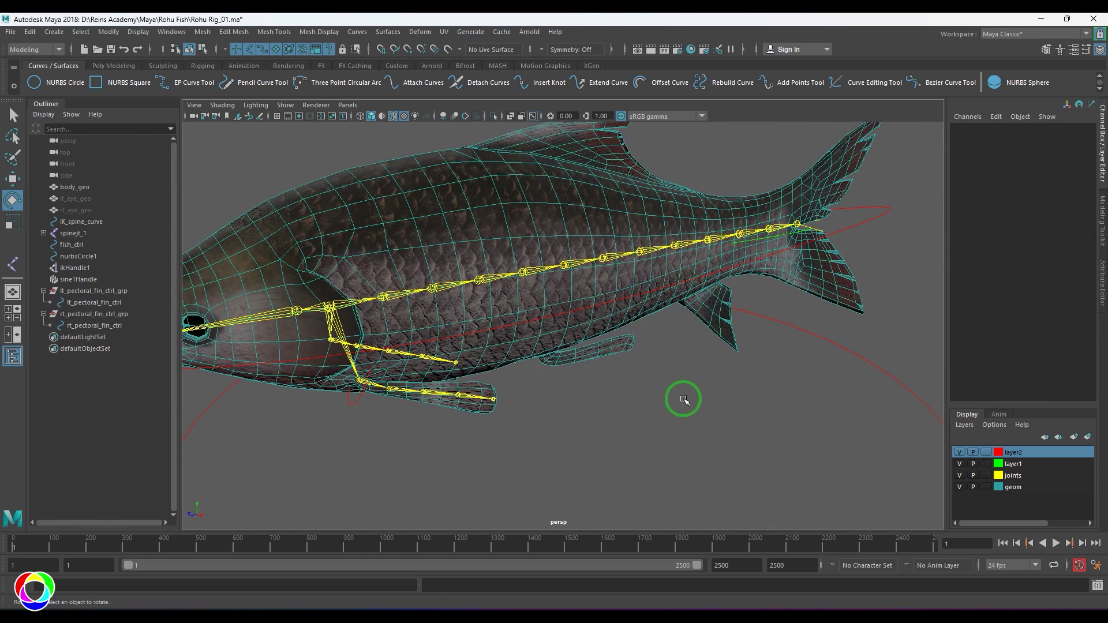
Retry the Heat Map skin bind between spinejt_1 and the cleaned body_geo mesh.
{"action": "left_click_drag", "start_coordinate": [601, 405], "coordinate": [652, 410], "text": "alt"}
{"action": "right_click_drag", "start_coordinate": [652, 410], "coordinate": [529, 398], "text": "alt"}
{"action": "left_click", "coordinate": [408, 343]}
{"action": "left_click", "coordinate": [614, 311], "text": "shift"}
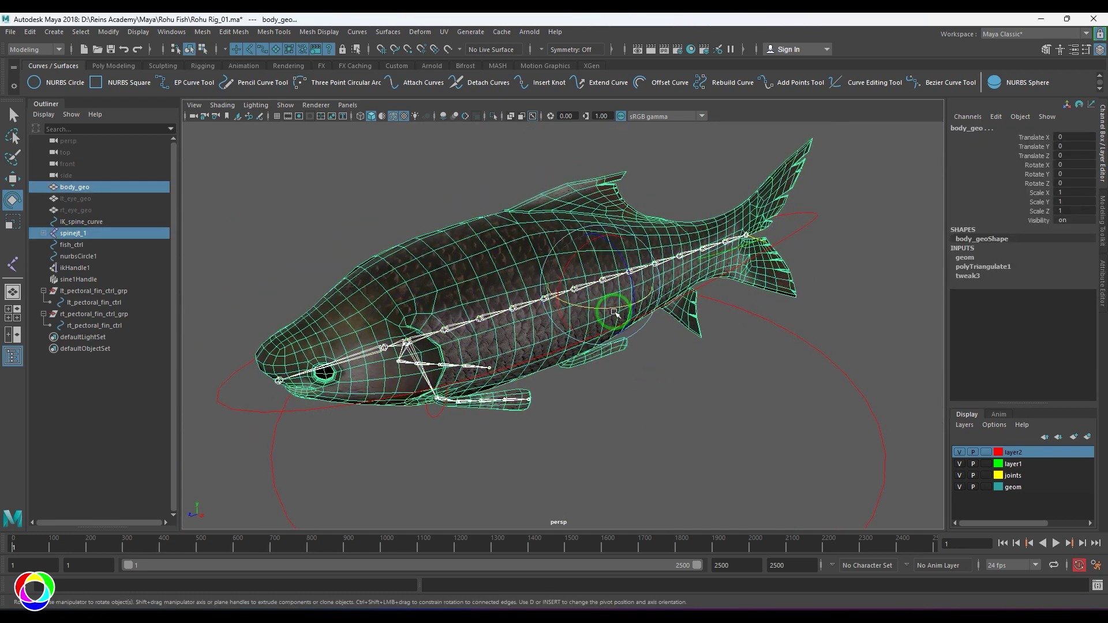
{"action": "left_click", "coordinate": [35, 49]}
{"action": "left_click", "coordinate": [29, 69]}
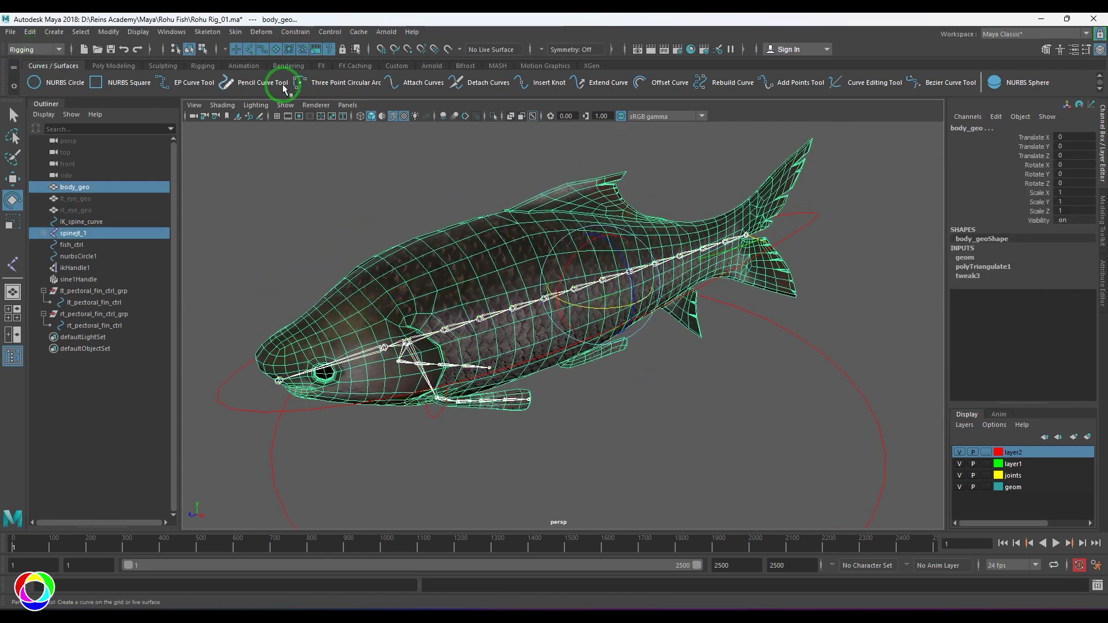
{"action": "left_click", "coordinate": [235, 32]}
{"action": "left_click", "coordinate": [389, 59]}
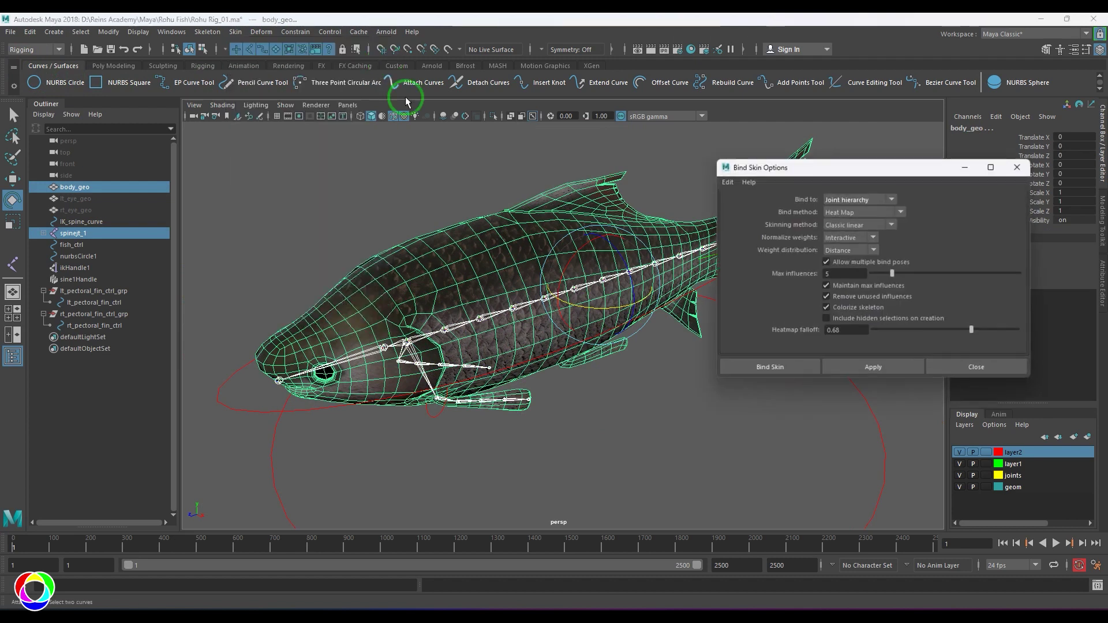
{"action": "left_click", "coordinate": [770, 367]}
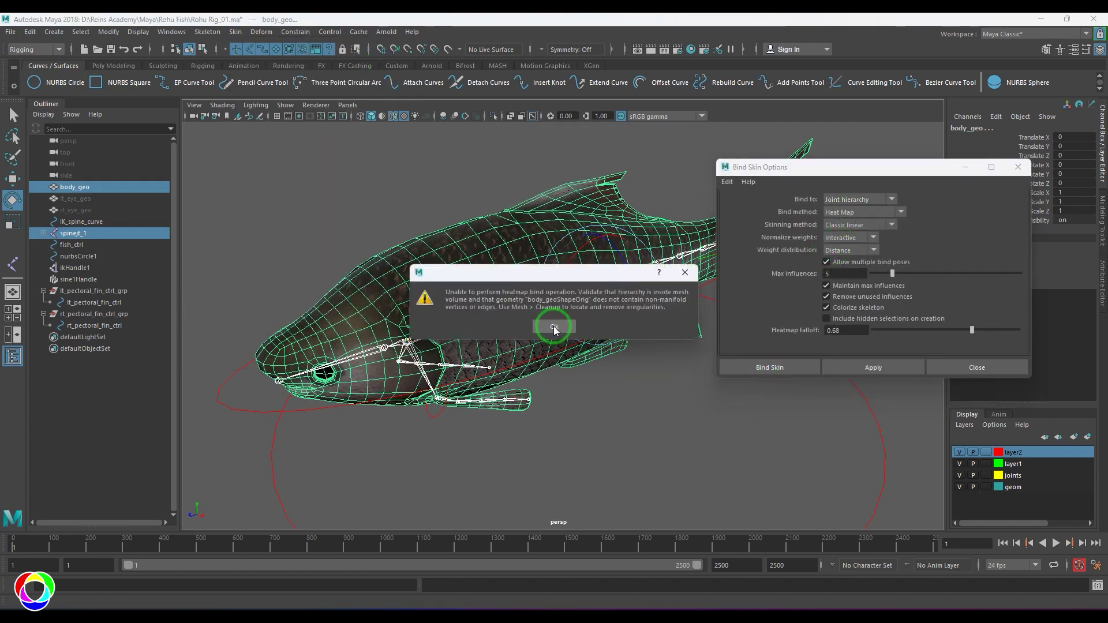
{"action": "left_click", "coordinate": [555, 327]}
Bind body_geo to the spinejt_1 joint hierarchy using Geodesic Voxel with a falloff of 0.20 and resolution 256.
{"action": "left_click", "coordinate": [651, 398]}
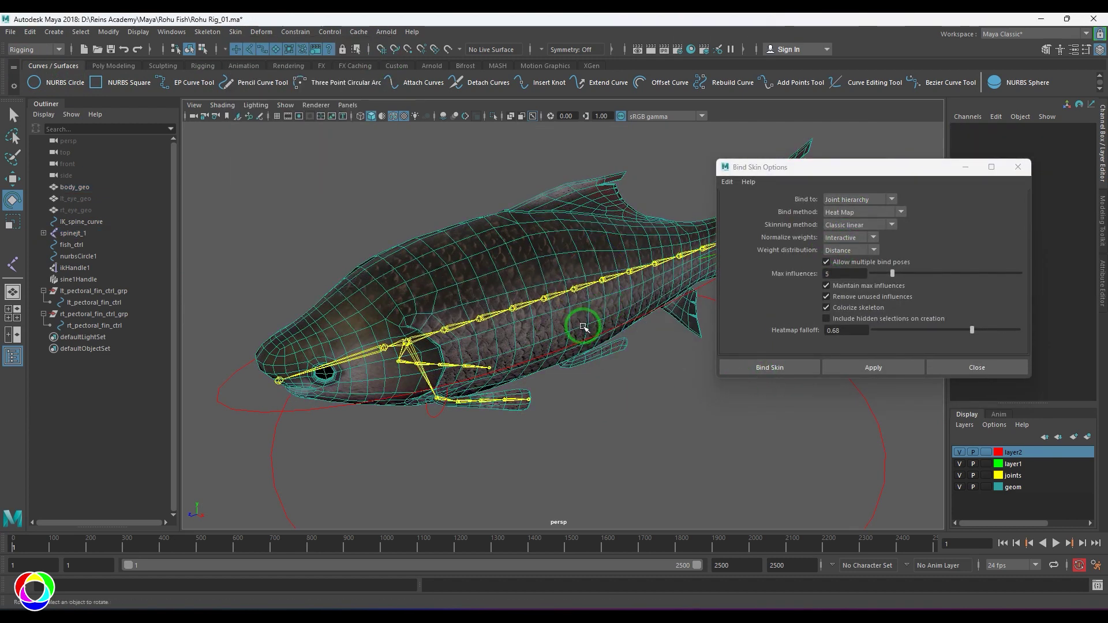
{"action": "left_click", "coordinate": [406, 343]}
{"action": "left_click", "coordinate": [907, 171]}
{"action": "left_click_drag", "start_coordinate": [907, 172], "coordinate": [854, 174]}
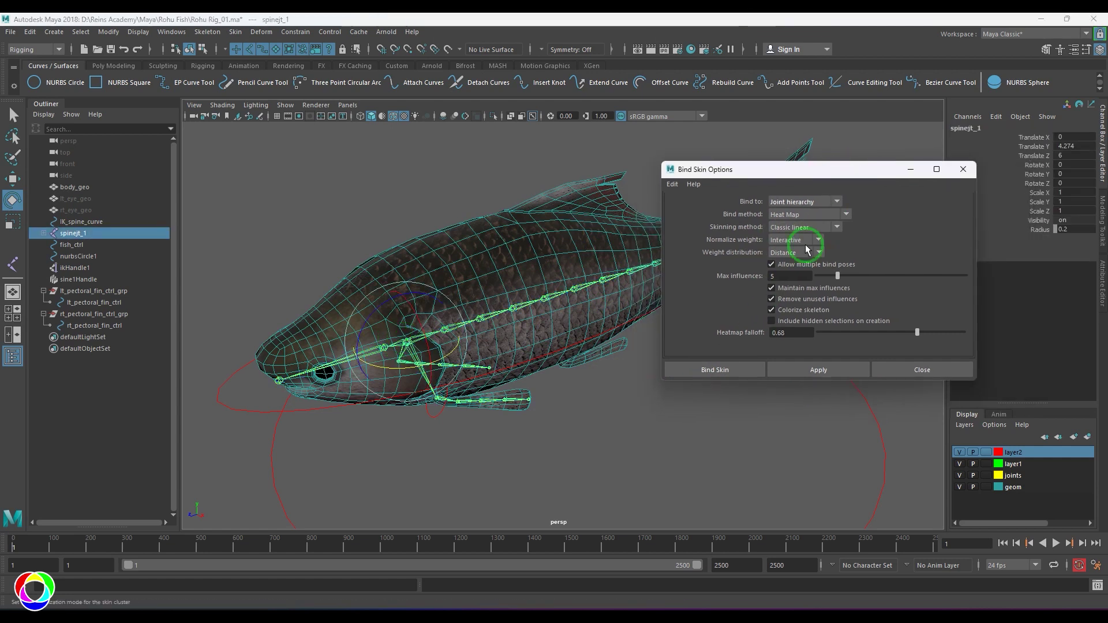
{"action": "left_click", "coordinate": [786, 215]}
{"action": "left_click", "coordinate": [787, 261]}
{"action": "left_click", "coordinate": [717, 372]}
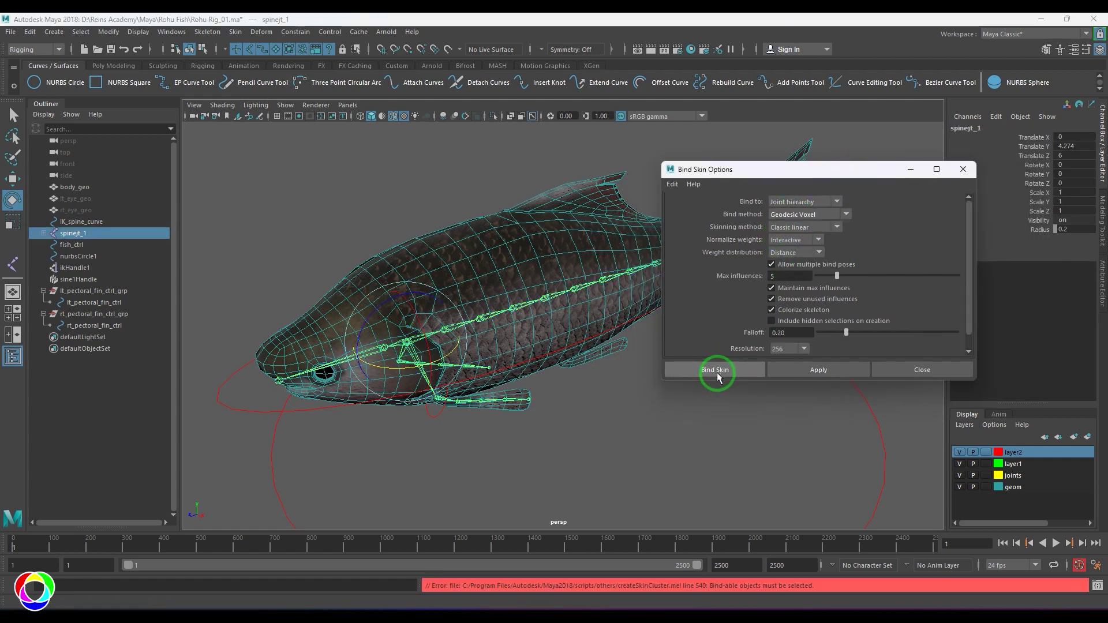
{"action": "left_click", "coordinate": [580, 309], "text": "shift"}
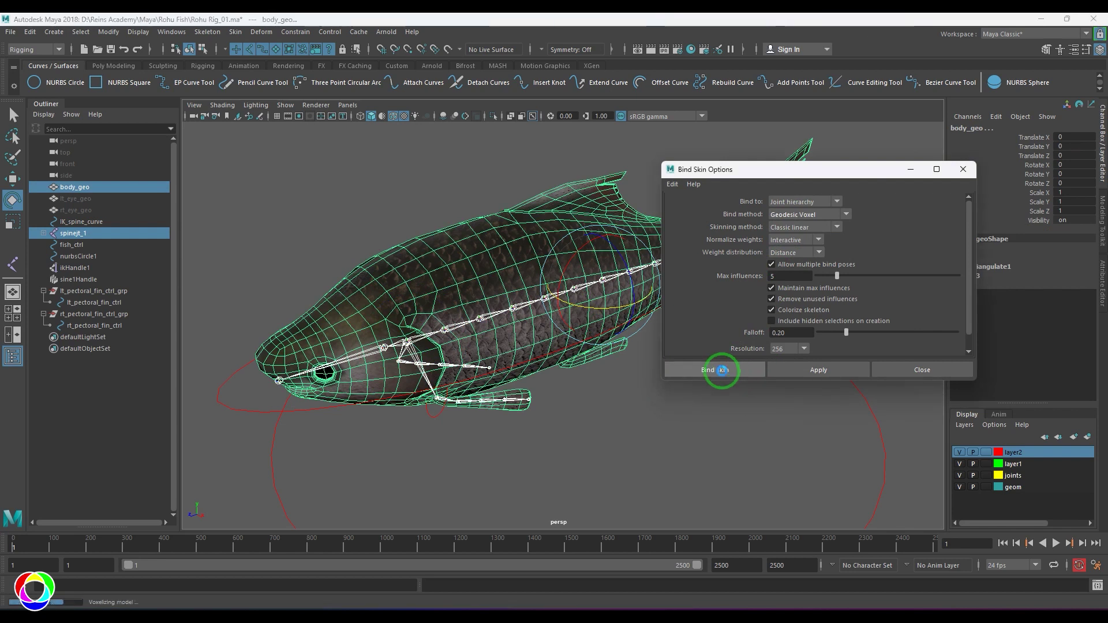
{"action": "left_click", "coordinate": [717, 371]}
{"action": "left_click", "coordinate": [655, 401]}
Check the skinning around the left pectoral fin by selecting its first joint.
{"action": "left_click", "coordinate": [457, 404]}
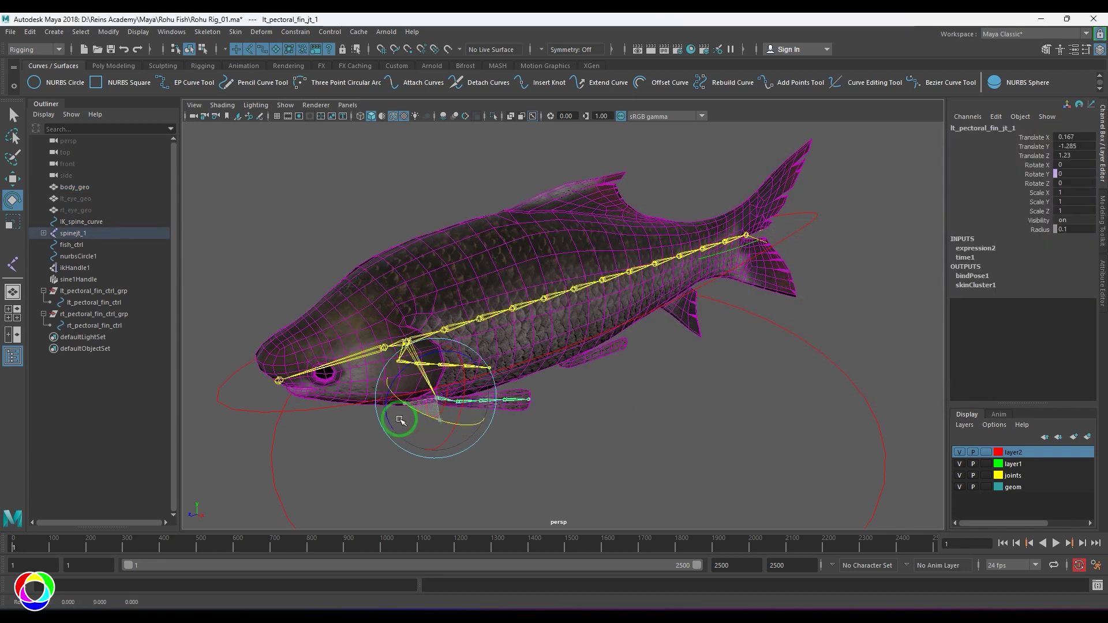
{"action": "middle_click_drag", "start_coordinate": [546, 432], "coordinate": [622, 388], "text": "alt"}
{"action": "right_click_drag", "start_coordinate": [622, 388], "coordinate": [603, 461], "text": "alt"}
{"action": "left_click", "coordinate": [525, 431]}
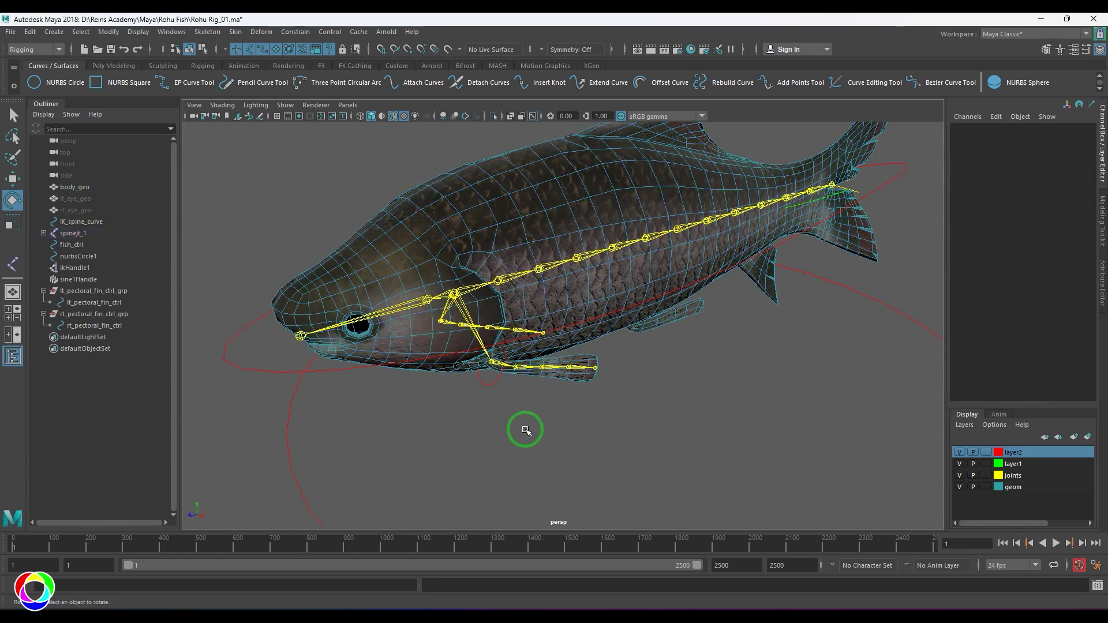
Test lt_pectoral_fin_ctrl by playing the motion with Swing Angle 10 and Swing Speed 2, and reset both values to 0.
{"action": "left_click", "coordinate": [486, 386]}
{"action": "left_click", "coordinate": [1077, 228]}
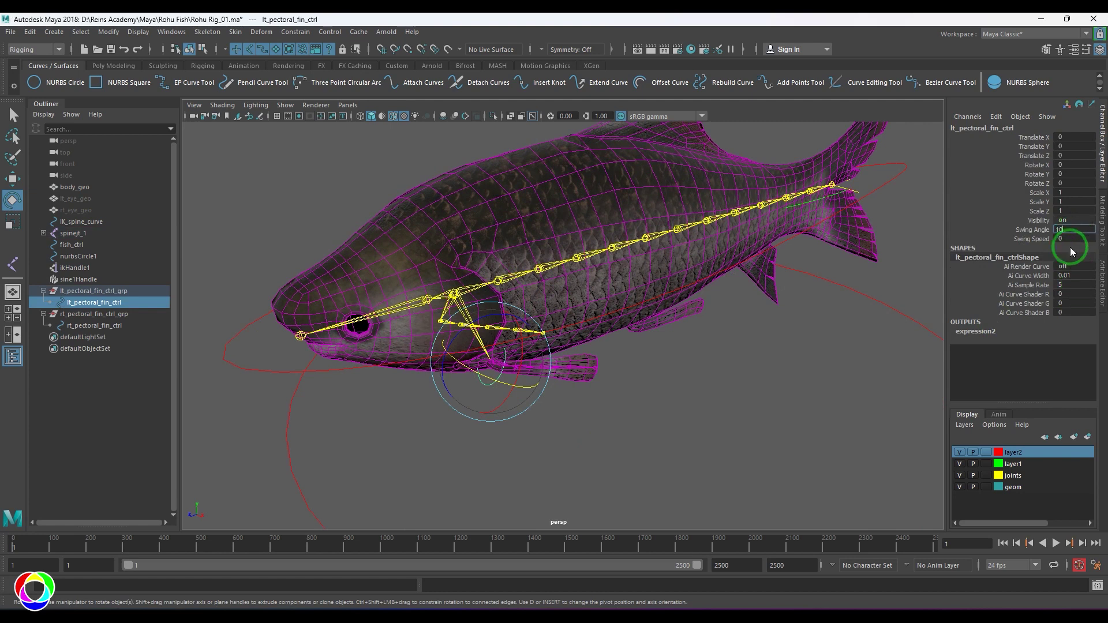
{"action": "type", "text": "10"}
{"action": "key", "text": "Return"}
{"action": "left_click", "coordinate": [1074, 238]}
{"action": "type", "text": "2"}
{"action": "left_click", "coordinate": [1057, 544]}
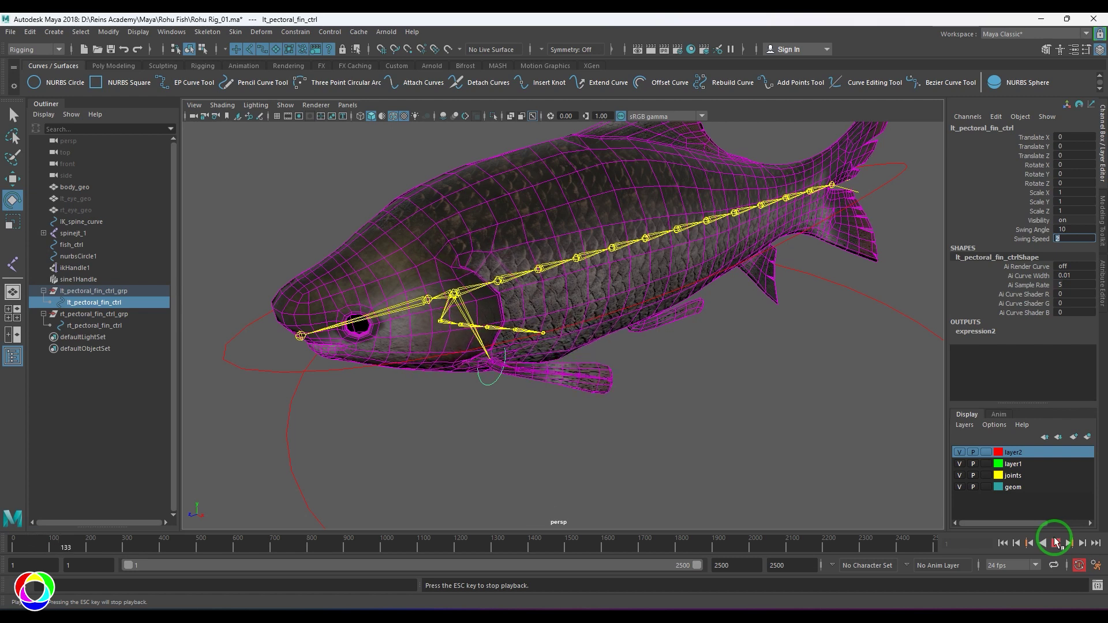
{"action": "left_click", "coordinate": [1056, 543]}
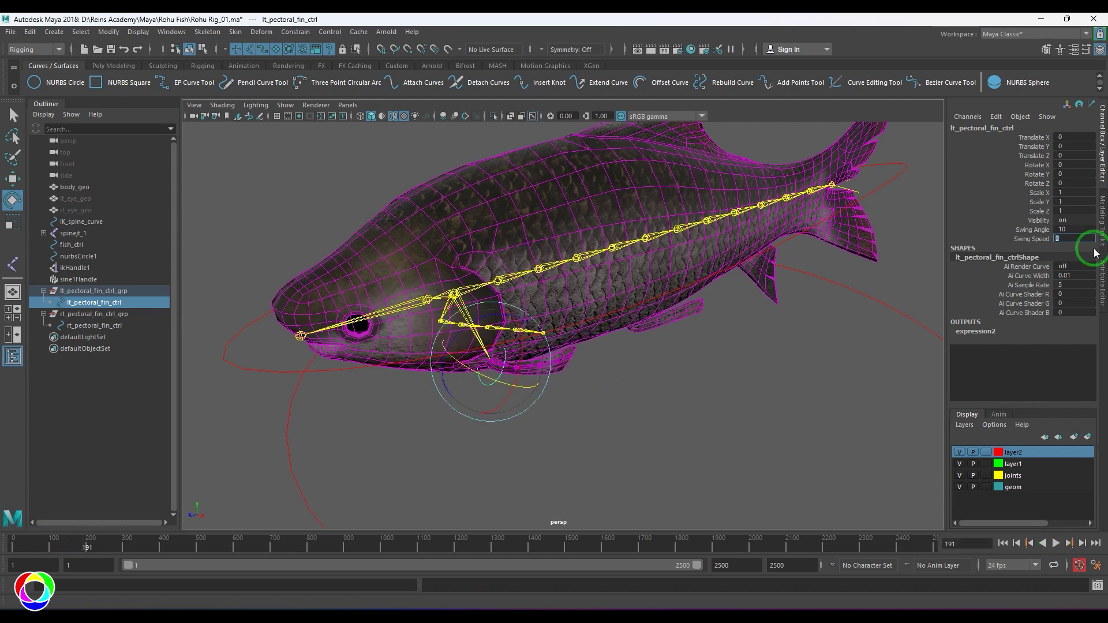
{"action": "type", "text": "0"}
{"action": "key", "text": "Return"}
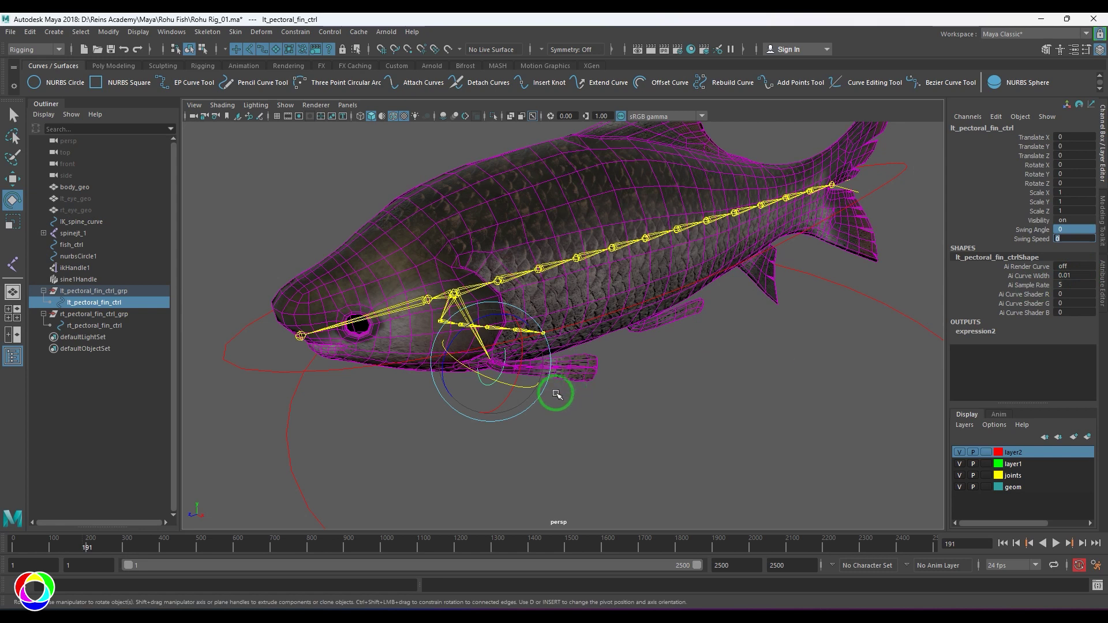
Set the Amplitude of fish_ctrl to 0.1 and its Wavelength to 4.
{"action": "left_click_drag", "start_coordinate": [555, 393], "coordinate": [617, 393], "text": "alt"}
{"action": "left_click", "coordinate": [580, 427]}
{"action": "left_click_drag", "start_coordinate": [635, 444], "coordinate": [563, 434], "text": "alt"}
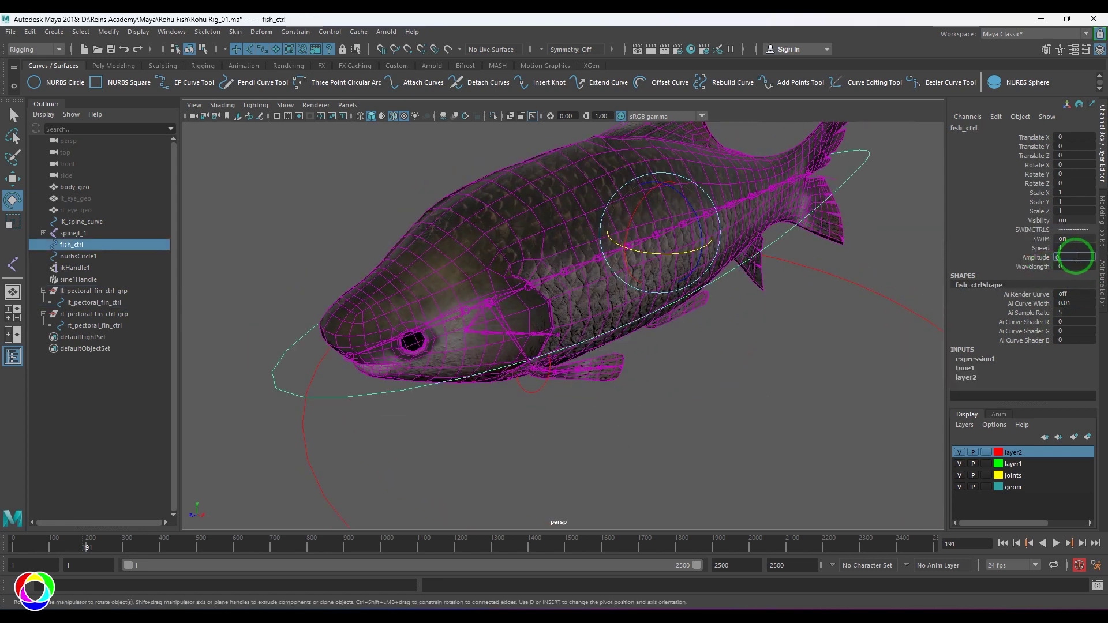
{"action": "type", "text": "3"}
{"action": "key", "text": "Return"}
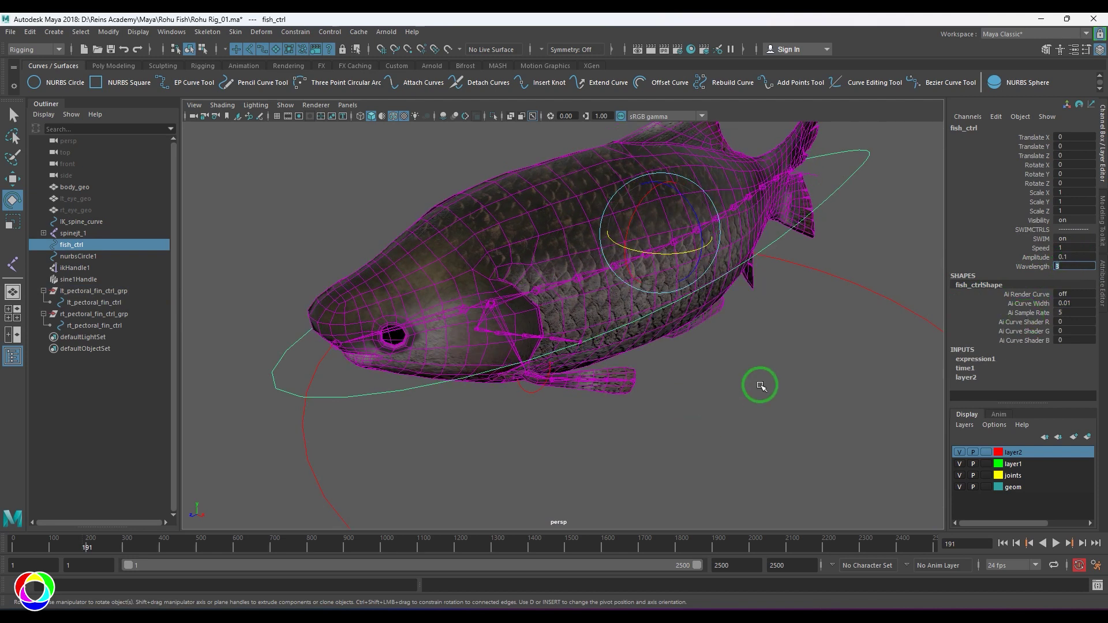
{"action": "type", "text": "5"}
{"action": "key", "text": "Return"}
{"action": "left_click_drag", "start_coordinate": [541, 429], "coordinate": [600, 418], "text": "alt"}
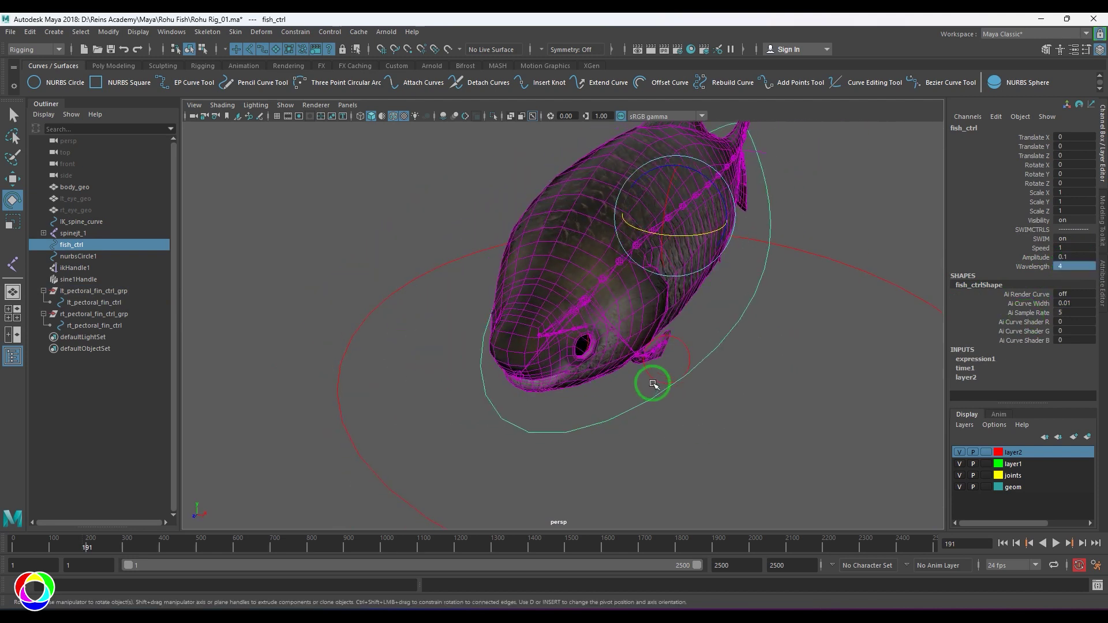
Set the Swing Angle to 15 and enter a Swing Speed on both pectoral fin controls.
{"action": "left_click", "coordinate": [655, 382]}
{"action": "left_click", "coordinate": [90, 326], "text": "ctrl"}
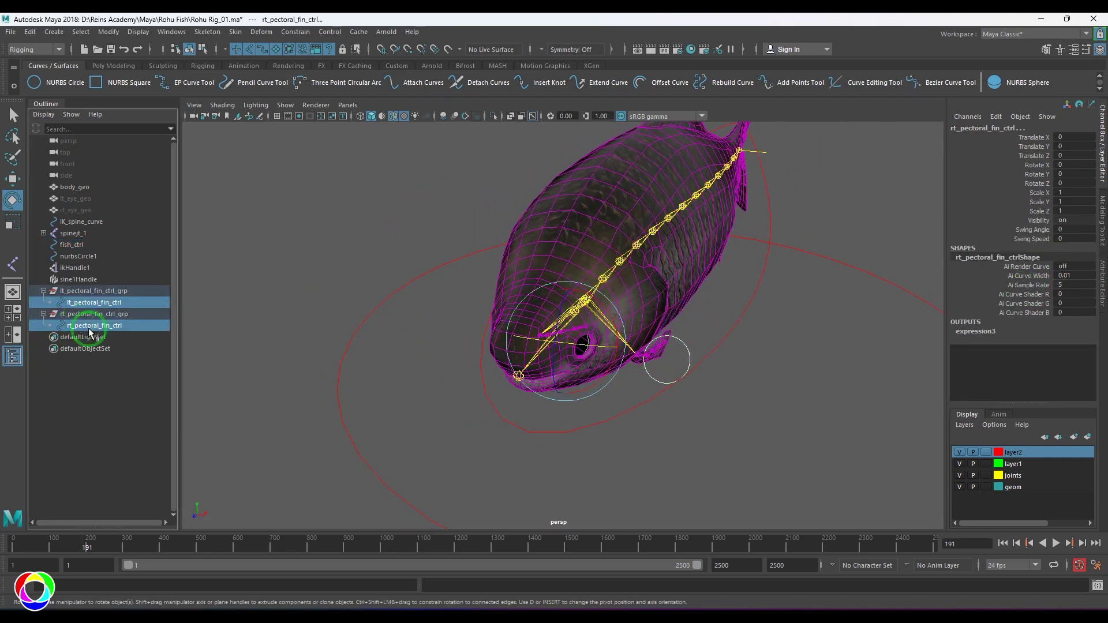
{"action": "left_click", "coordinate": [1077, 230]}
{"action": "type", "text": "15"}
{"action": "key", "text": "Return"}
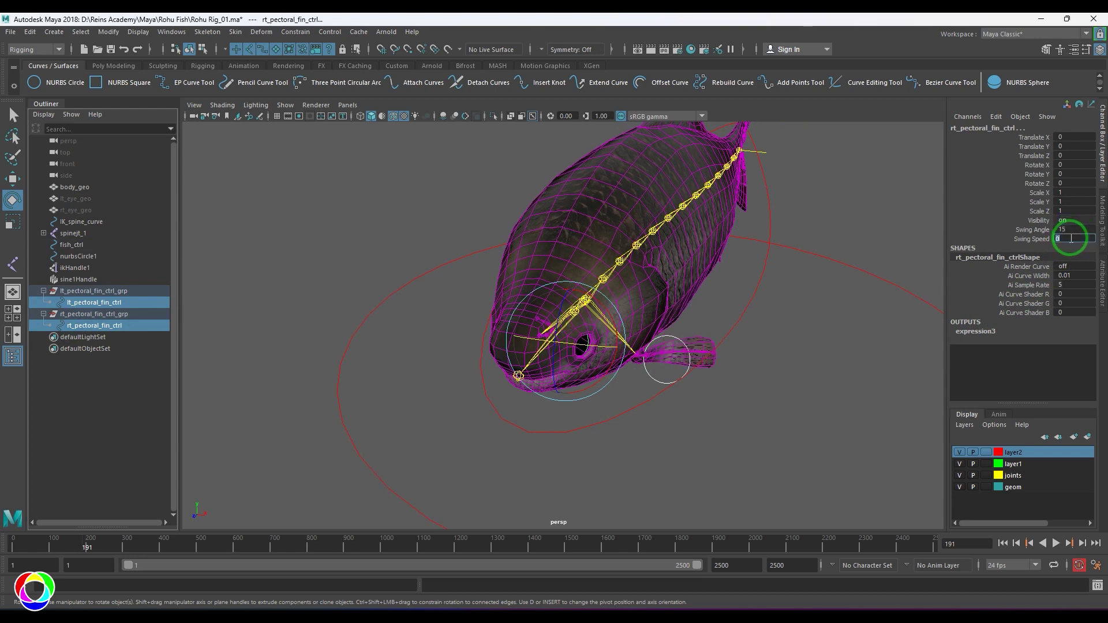
{"action": "key", "text": "Return"}
{"action": "left_click", "coordinate": [733, 431]}
Hide the joints layer and layer2 and play the swim animation on the skinned fish.
{"action": "scroll", "coordinate": [721, 379], "scroll_direction": "down", "scroll_amount": 2}
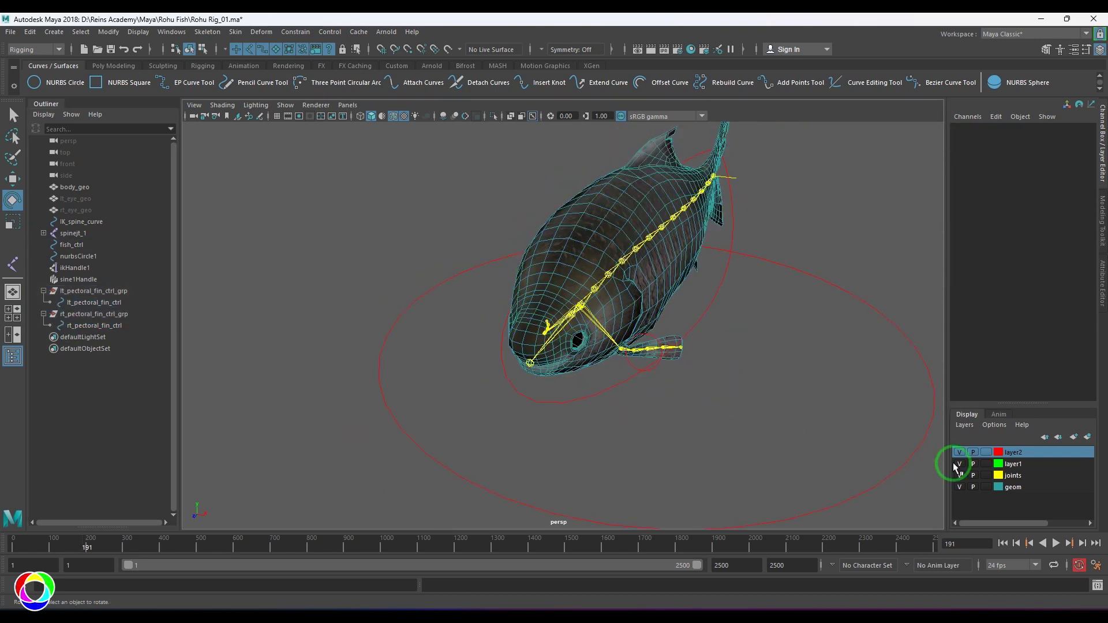
{"action": "left_click", "coordinate": [960, 476]}
{"action": "left_click", "coordinate": [959, 452]}
{"action": "left_click_drag", "start_coordinate": [664, 389], "coordinate": [622, 419], "text": "alt"}
{"action": "left_click", "coordinate": [1068, 544]}
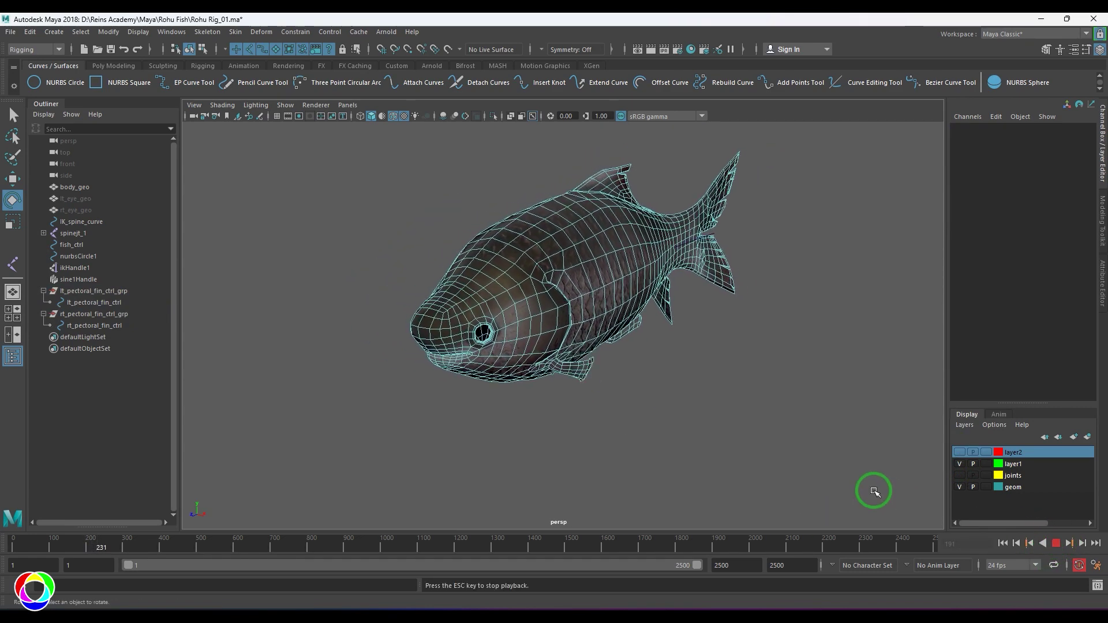
Inspect the playing swim motion from the front of the fish, stop playback and return to the first frame.
{"action": "left_click_drag", "start_coordinate": [874, 491], "coordinate": [780, 450], "text": "alt"}
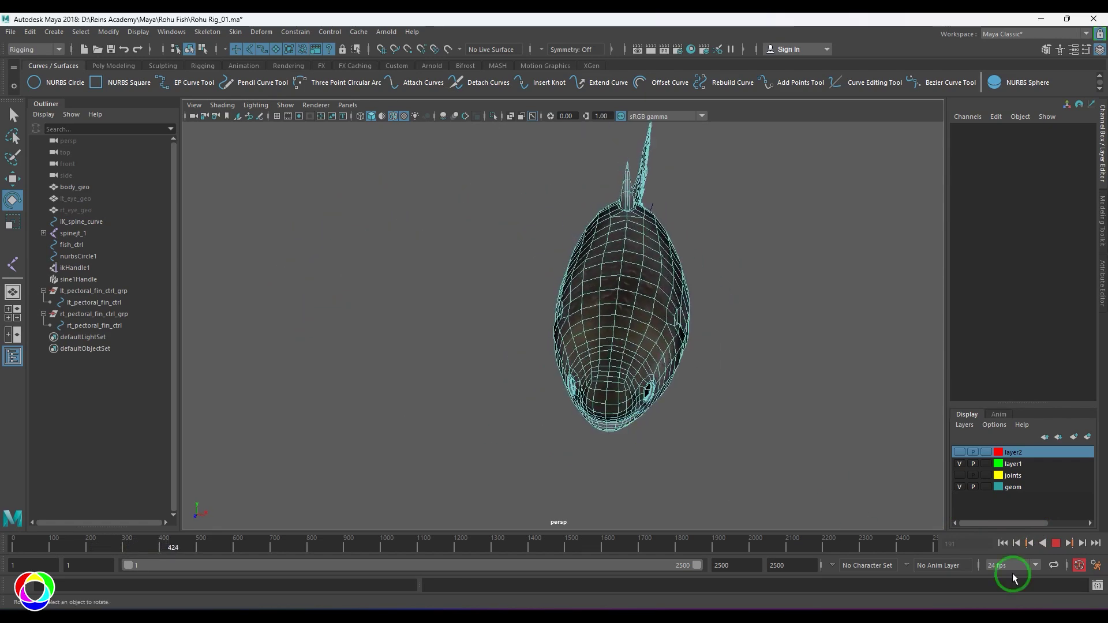
{"action": "left_click", "coordinate": [1056, 544]}
{"action": "left_click", "coordinate": [1003, 543]}
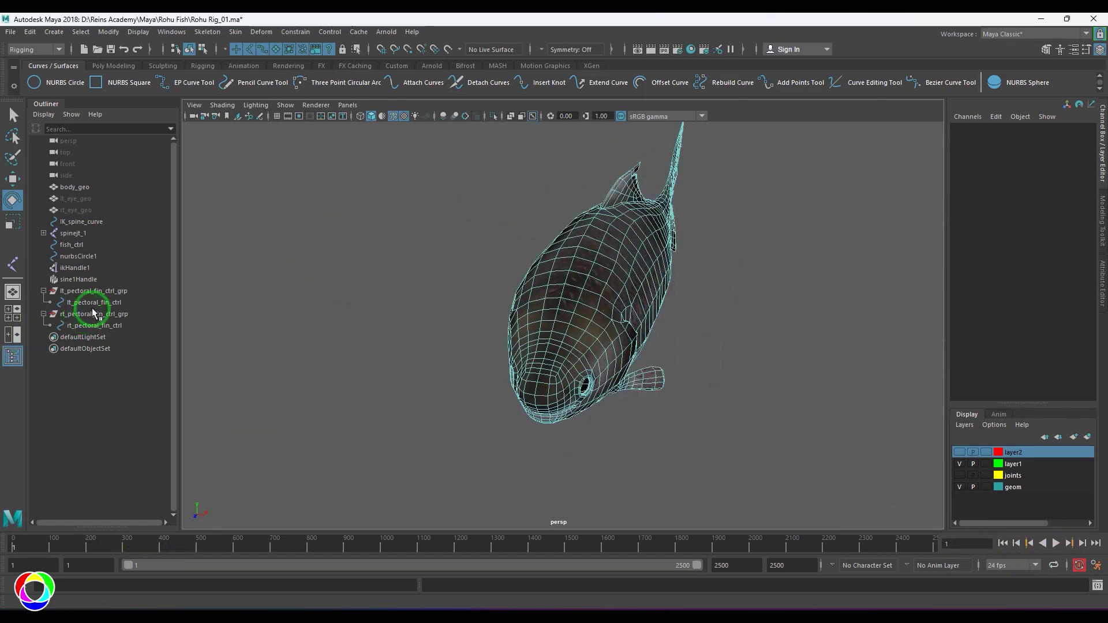
Adjust the Swing Angle on lt_pectoral_fin_ctrl and rt_pectoral_fin_ctrl together, and clear the selection.
{"action": "left_click", "coordinate": [92, 304]}
{"action": "left_click", "coordinate": [95, 326], "text": "ctrl"}
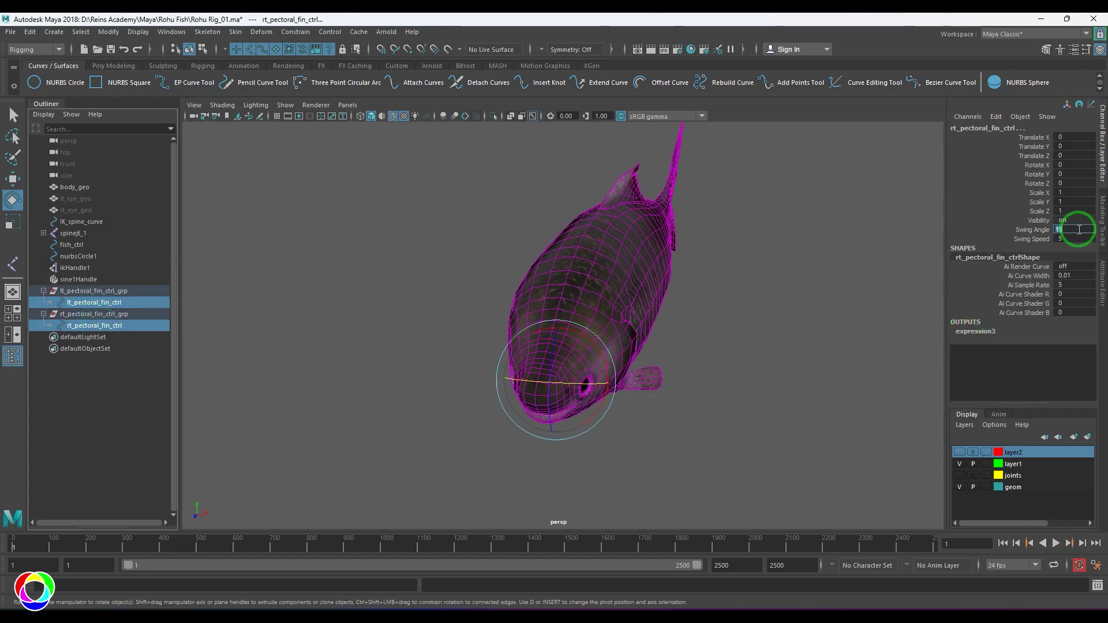
{"action": "left_click", "coordinate": [701, 394]}
Play the swim animation while viewing the fish from its side to check the fin swing, and stop playback.
{"action": "left_click_drag", "start_coordinate": [700, 393], "coordinate": [642, 421], "text": "alt"}
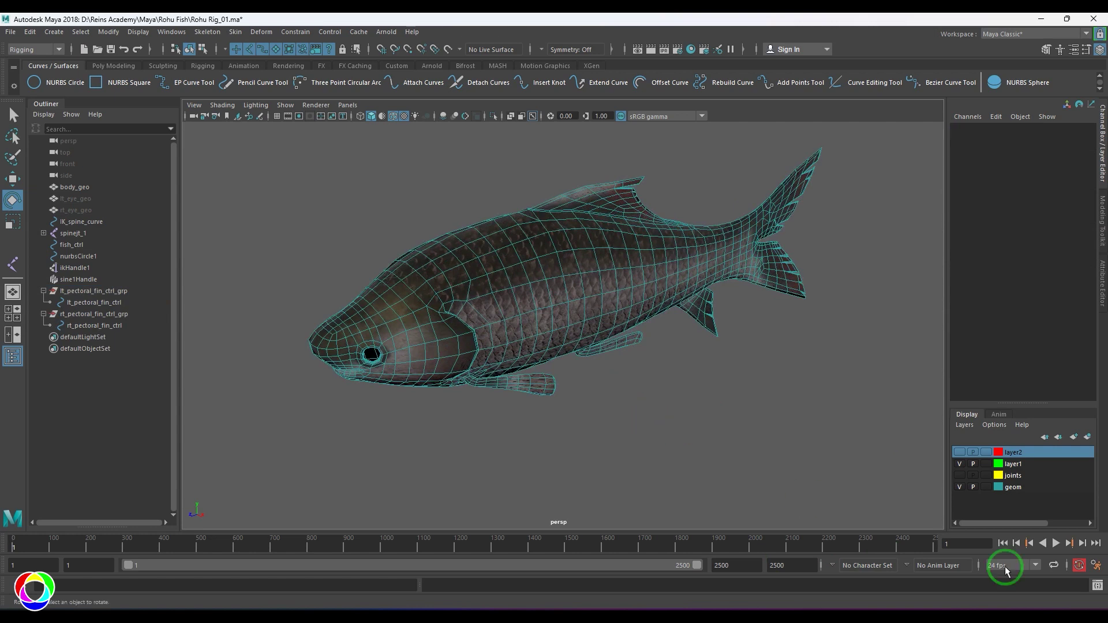
{"action": "left_click", "coordinate": [1057, 544]}
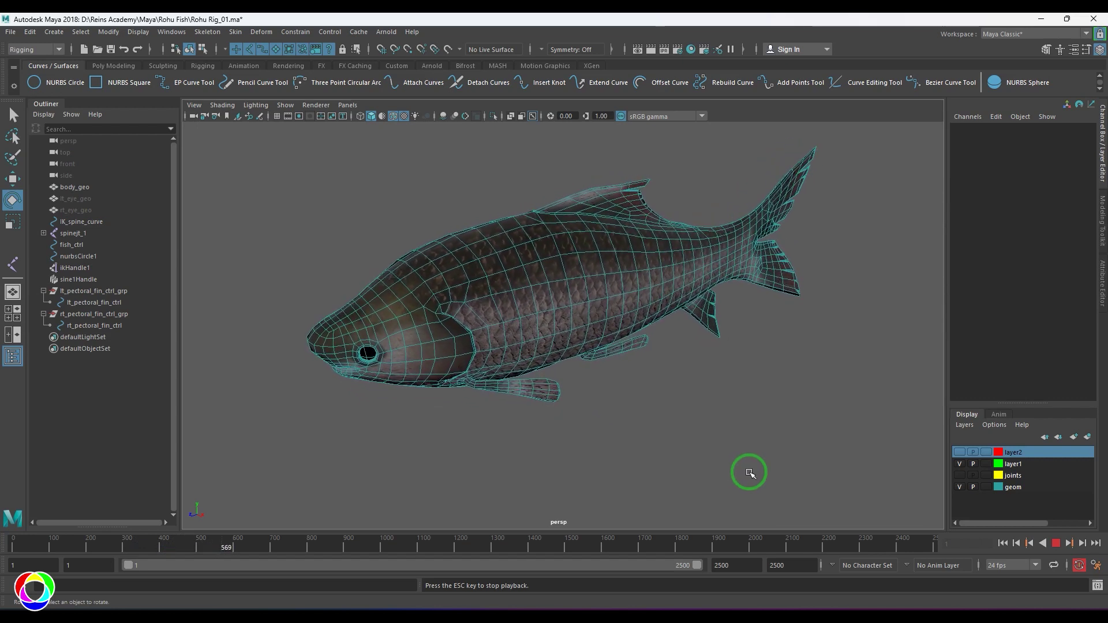
{"action": "left_click", "coordinate": [1056, 543]}
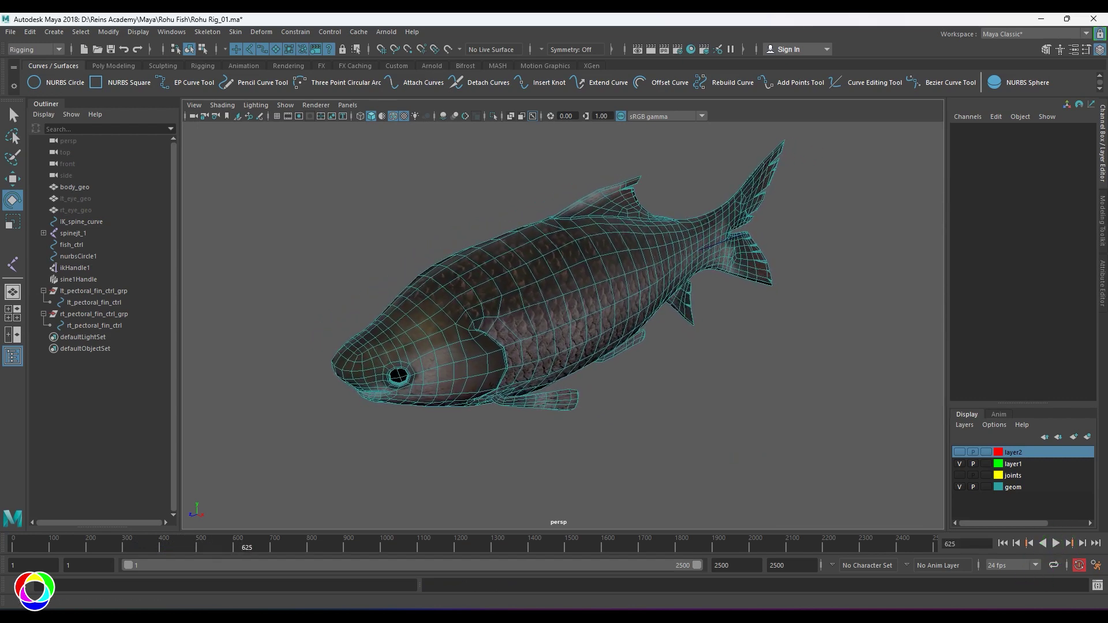